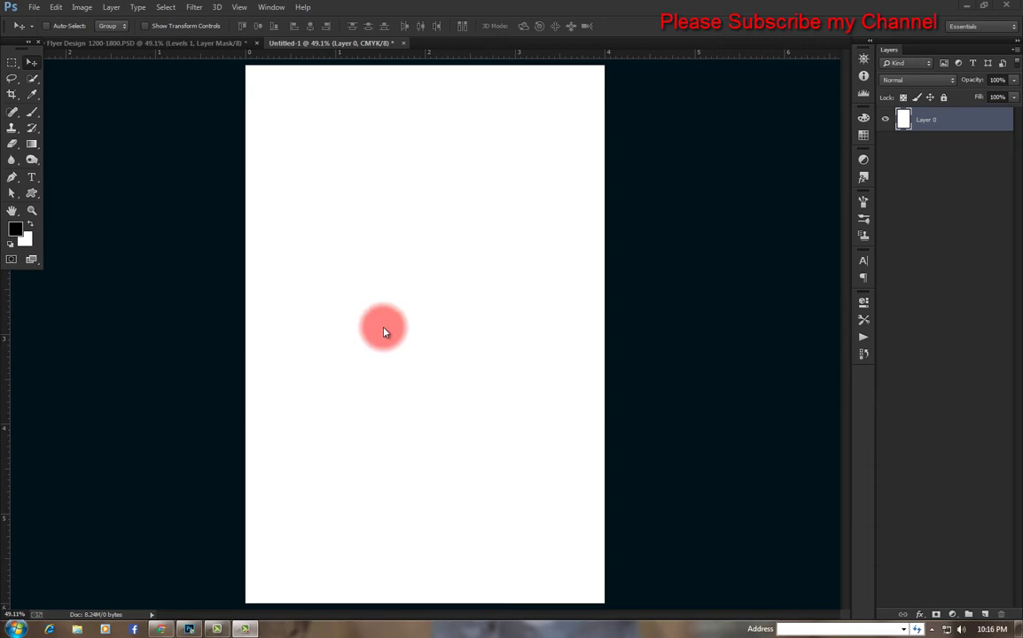
Step: Confirm in Image Size that the blank flyer is 1200 × 1800 px at 300 ppi
key("ctrl+alt+i")
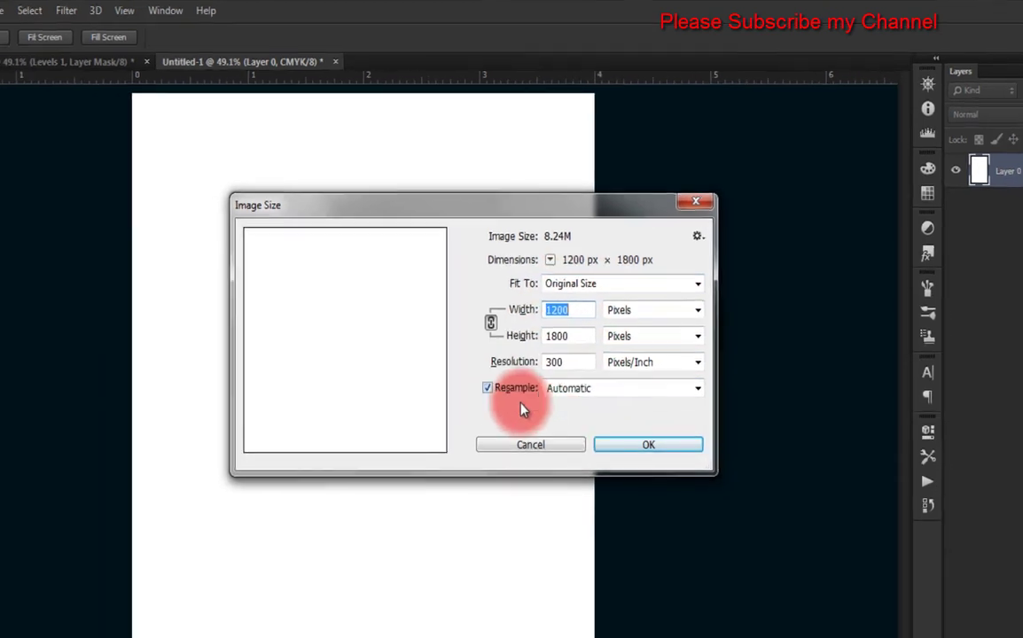
left_click(647, 359)
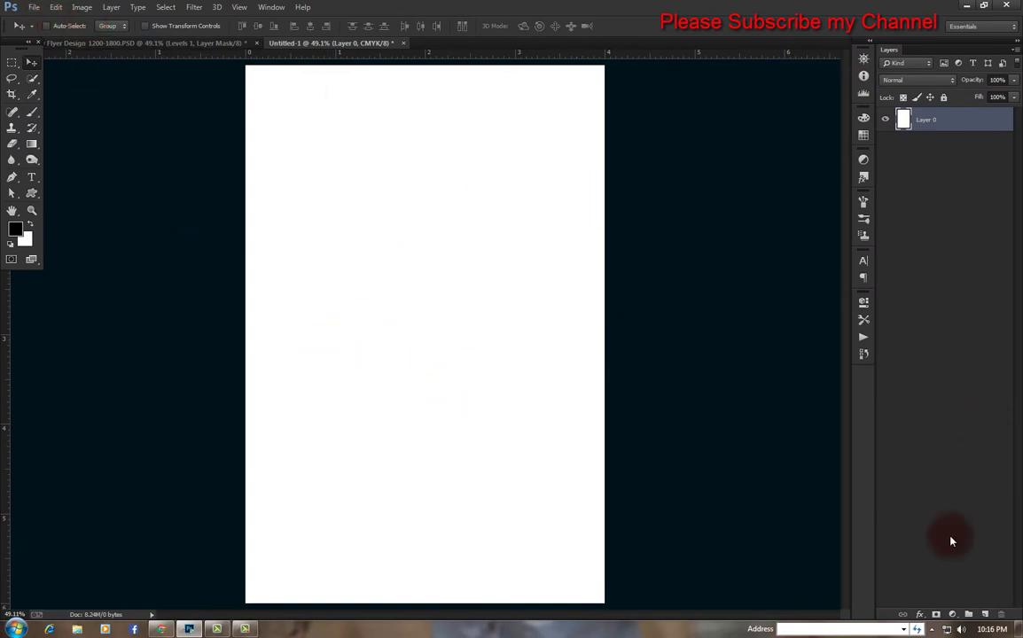
Step: Add a Solid Color fill layer in tan #d4c38f covering the page
left_click(952, 614)
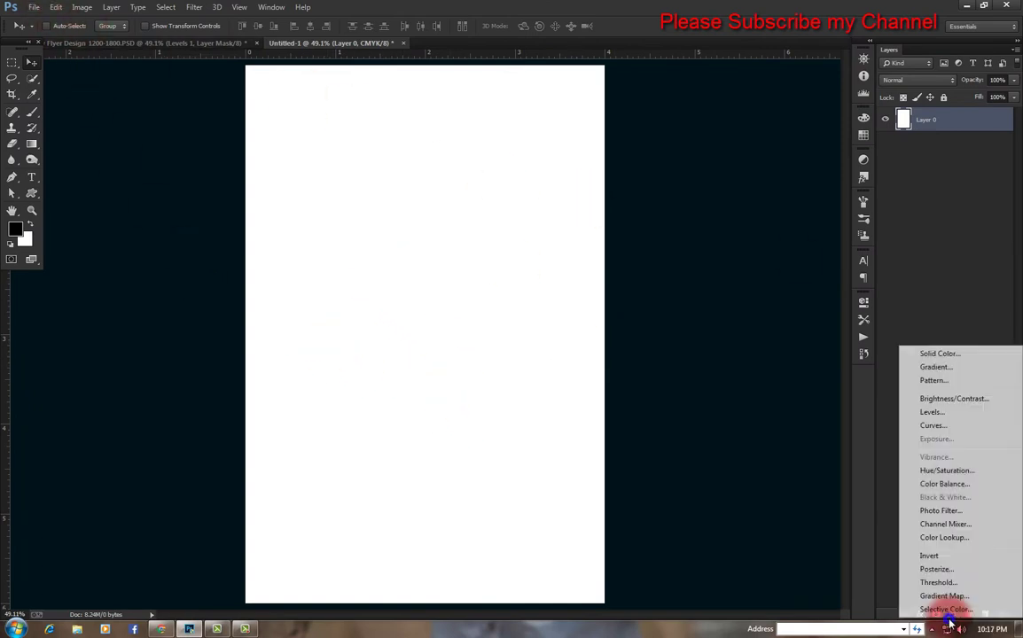
left_click(933, 355)
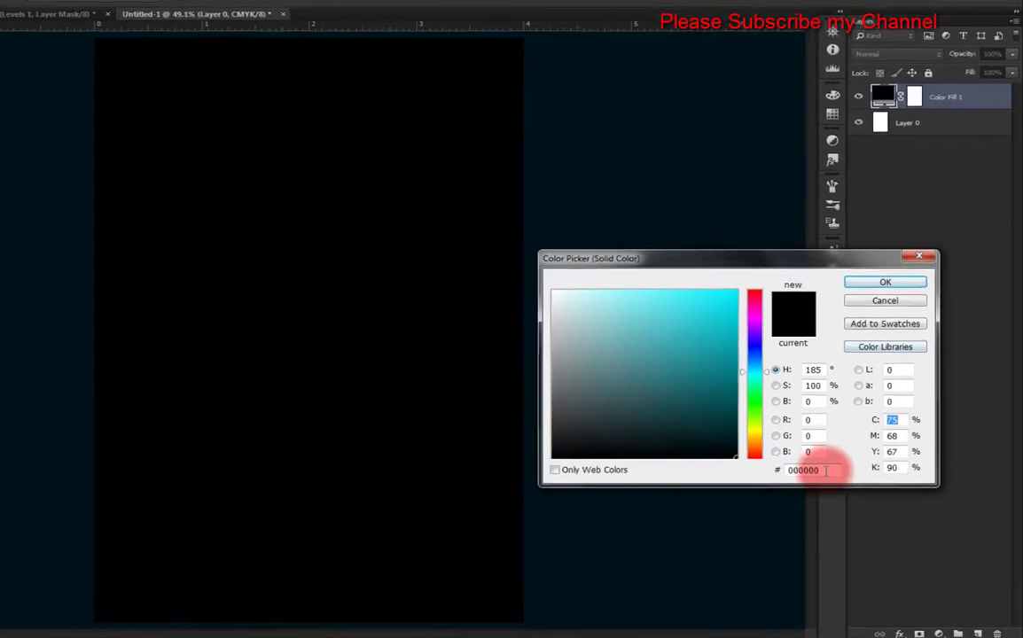
left_click(826, 471)
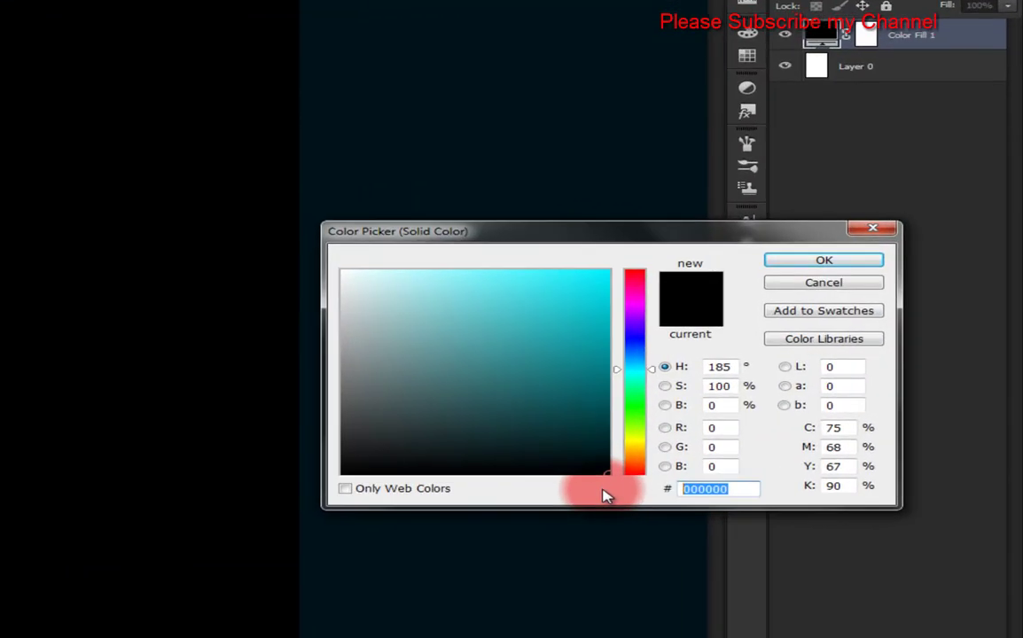
type("d4")
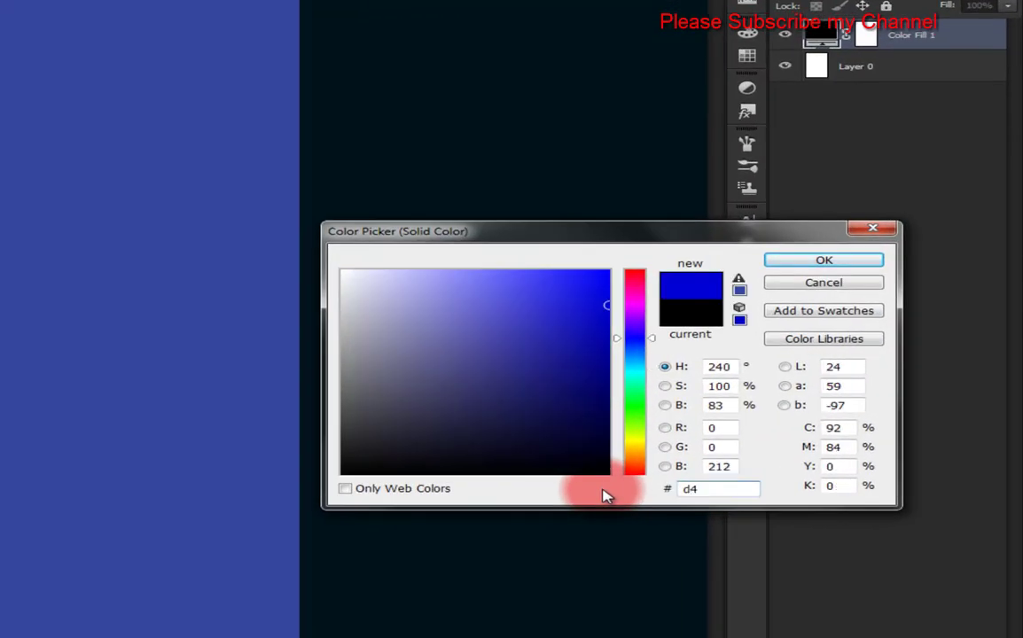
type("c")
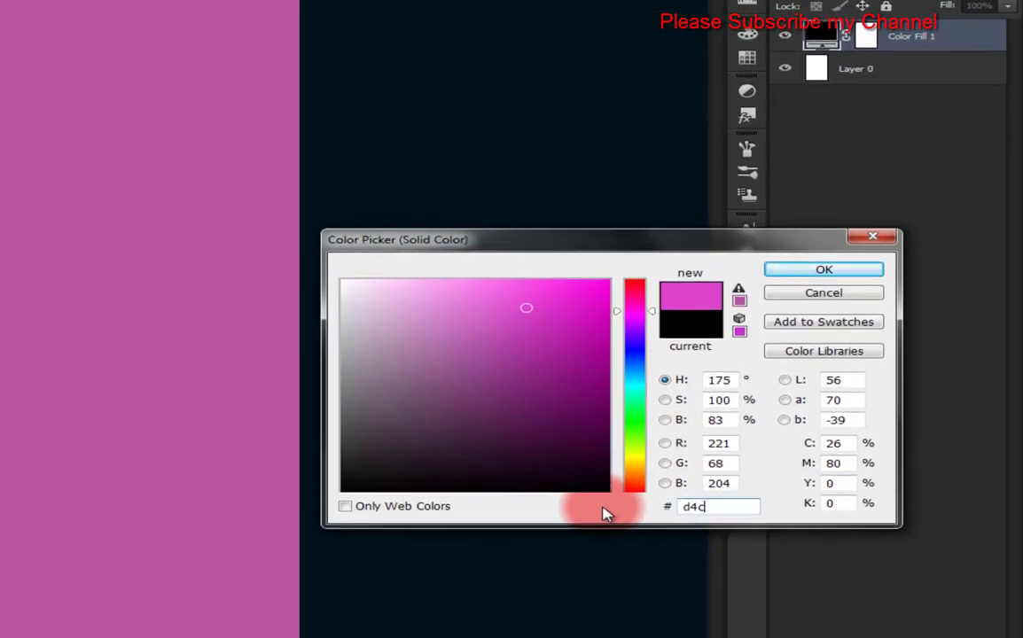
type("38f")
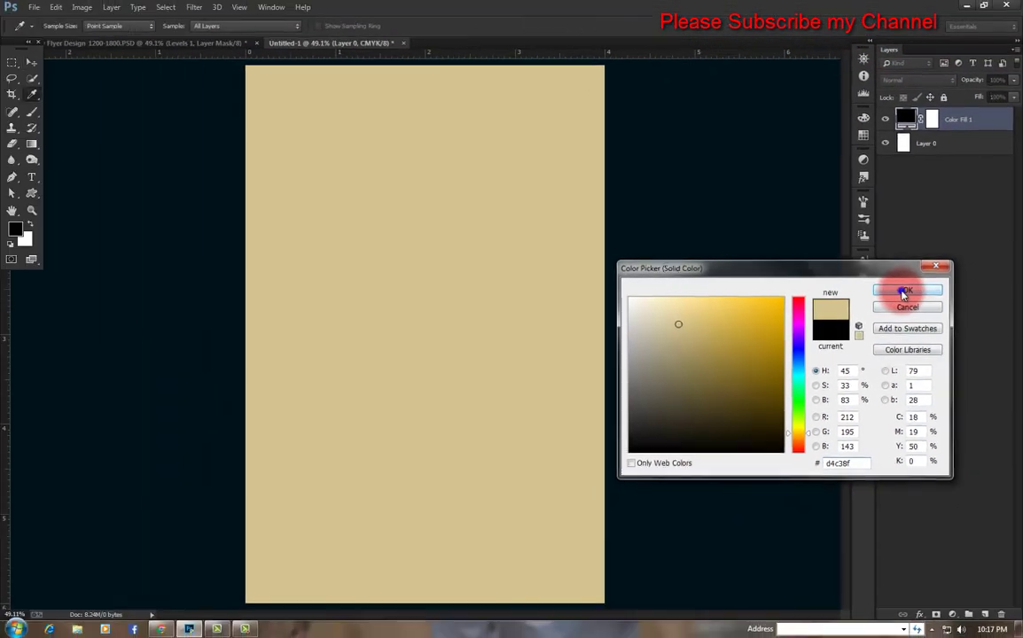
left_click(902, 290)
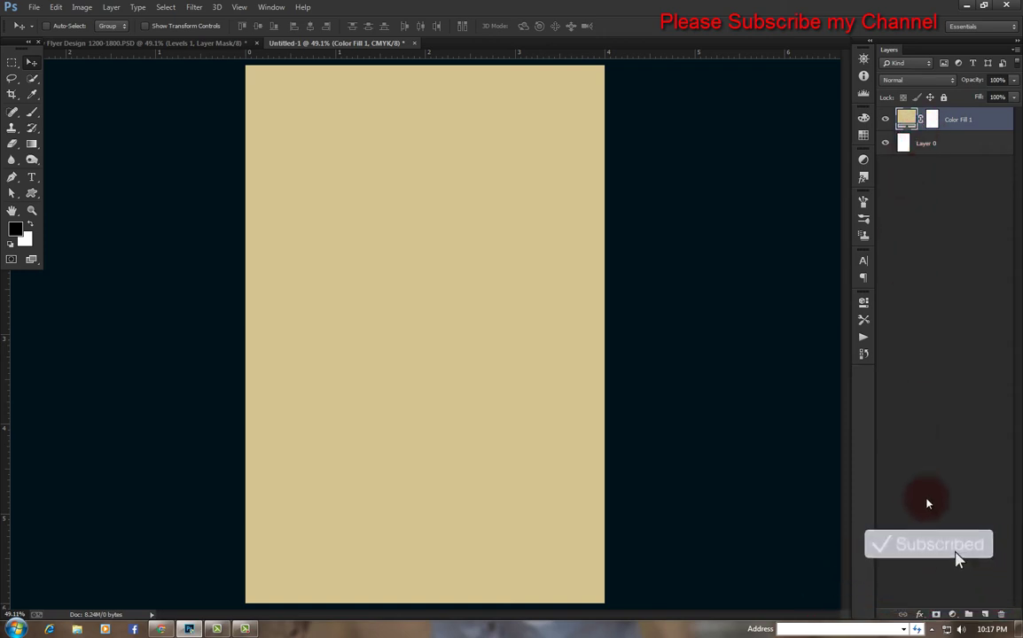
Step: Open the natural-979942_960_720 texture and place it embedded into the flyer
left_click(33, 7)
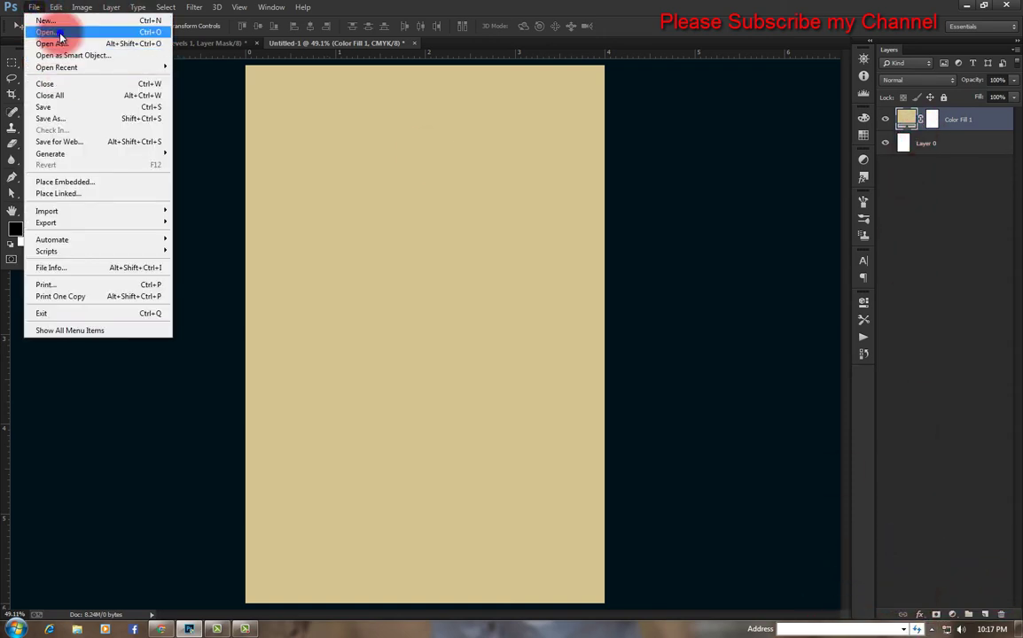
left_click(60, 33)
left_click(138, 104)
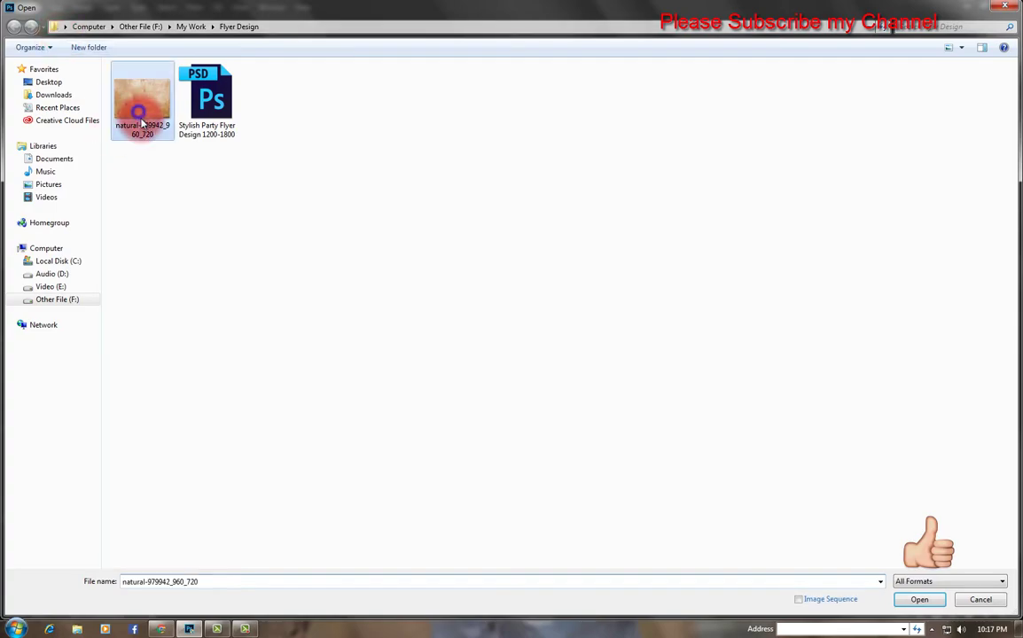
left_click(918, 600)
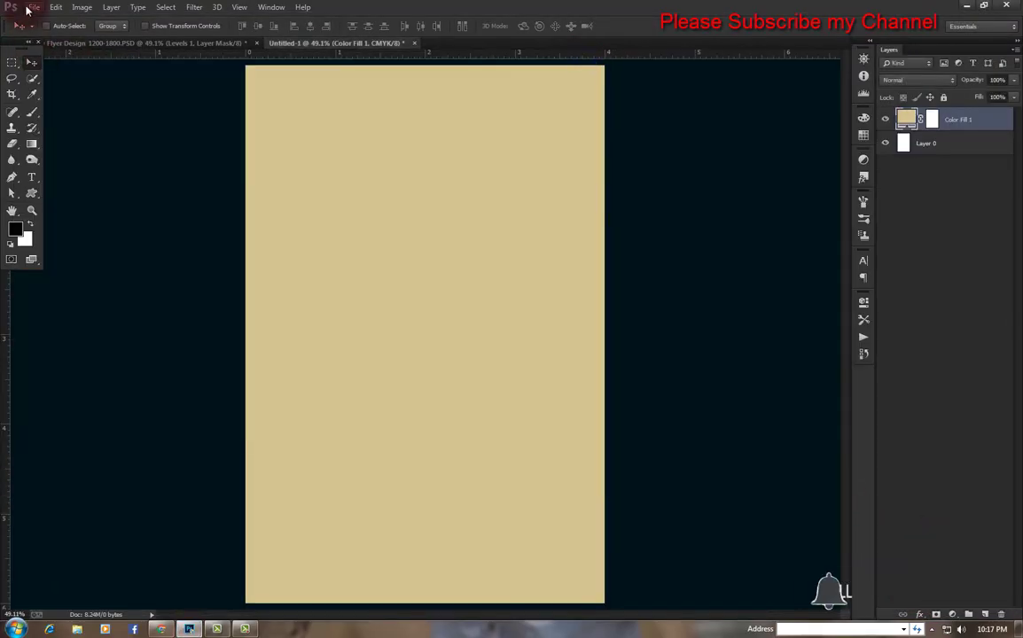
left_click(30, 7)
left_click(78, 182)
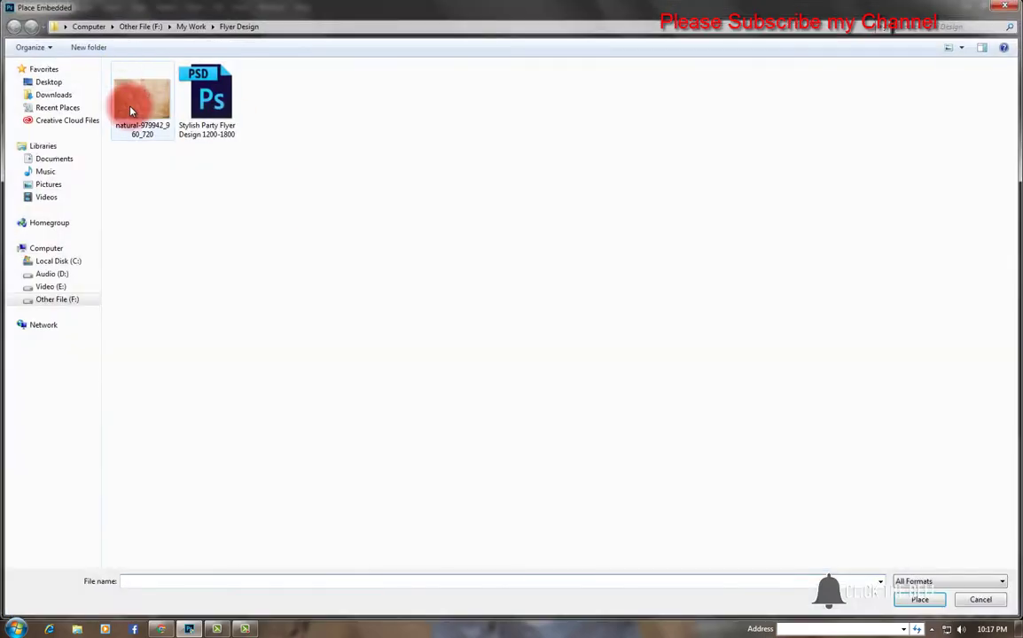
double_click(130, 111)
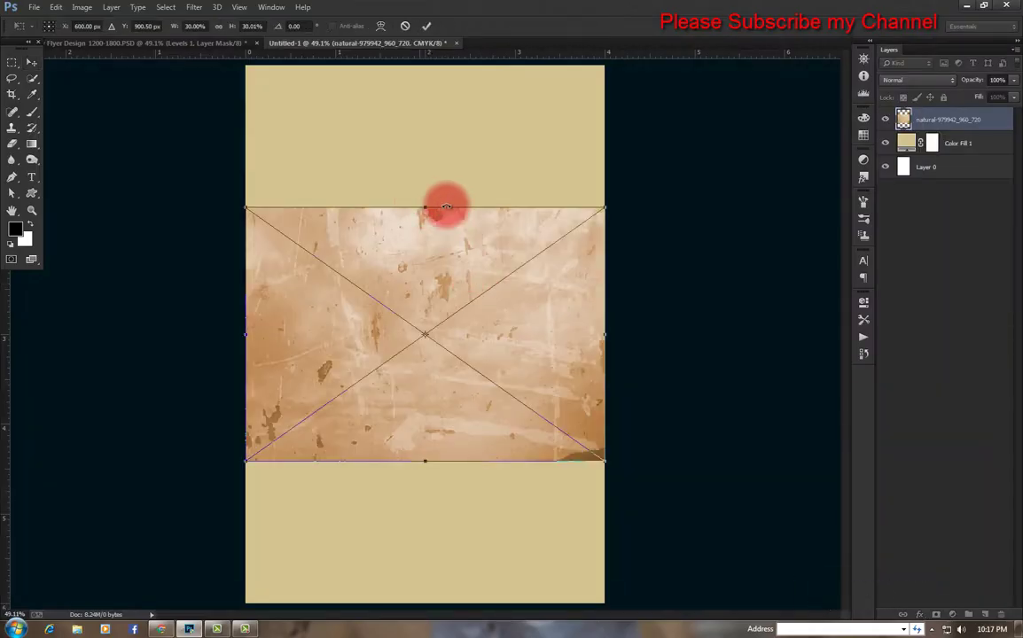
Step: Rotate the texture 90°, flip it vertically, rotate 180°, stretch to fill, and add an empty layer
left_click_drag(420, 194, 500, 340)
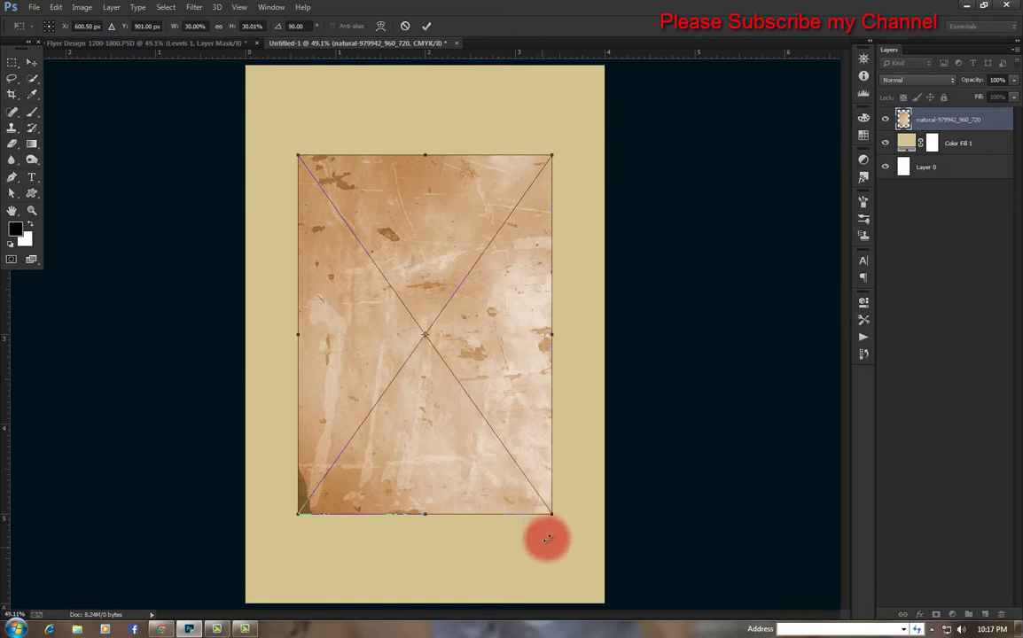
right_click(502, 337)
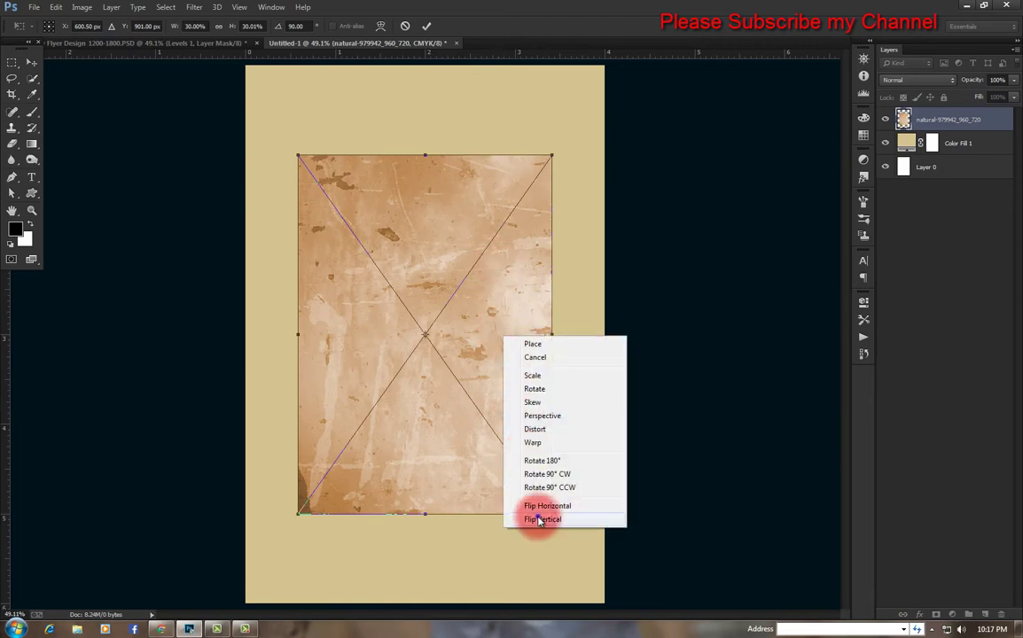
left_click(536, 519)
right_click(459, 359)
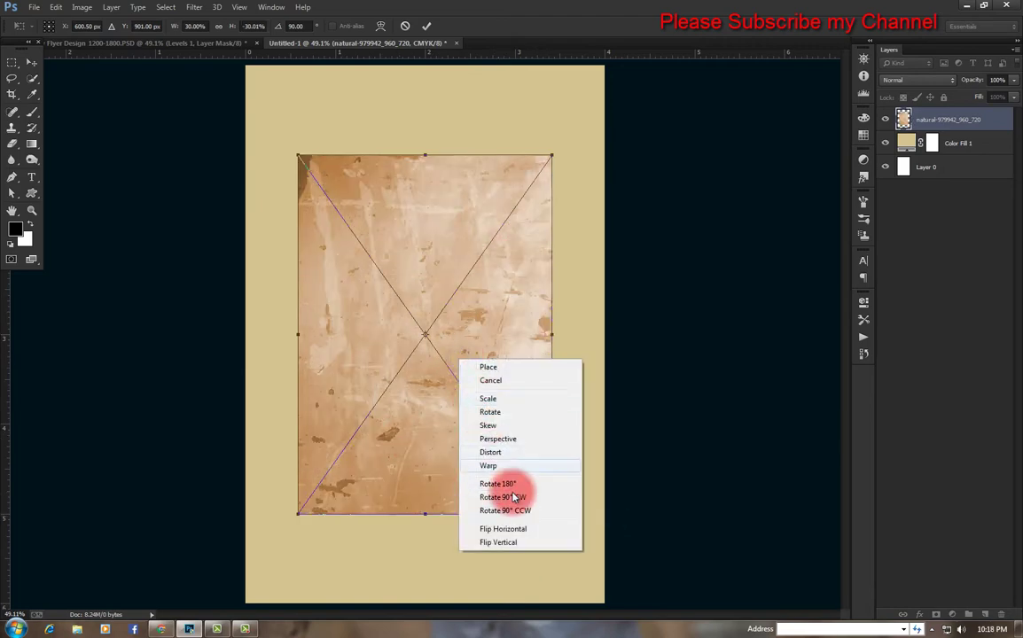
left_click(511, 486)
left_click_drag(552, 514, 651, 575)
key("Return")
left_click(984, 614)
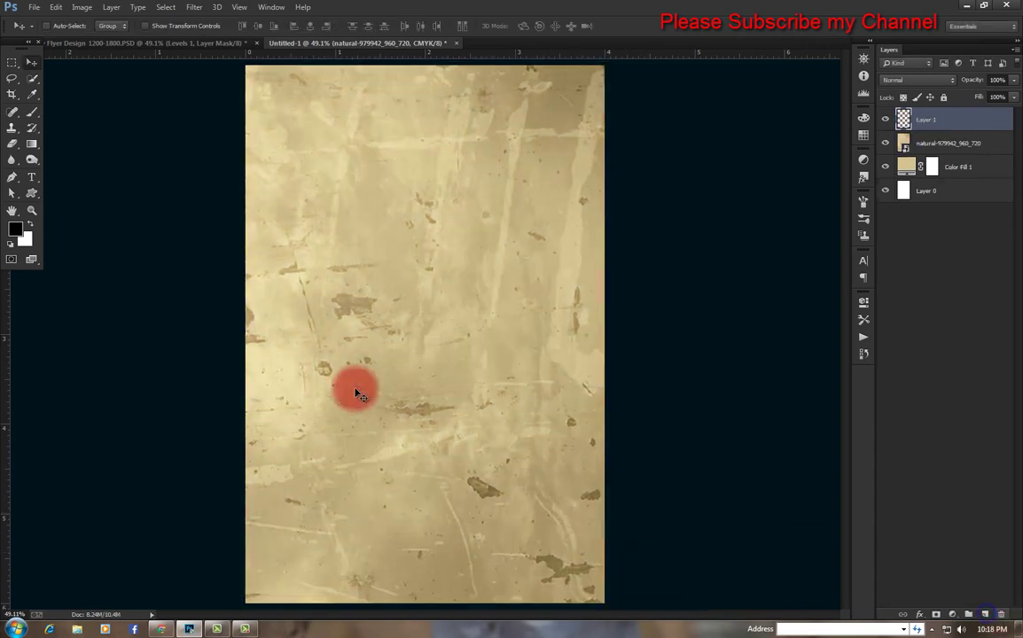
Step: Fill Layer 1 with the purple background colour #5f4158
left_click(26, 237)
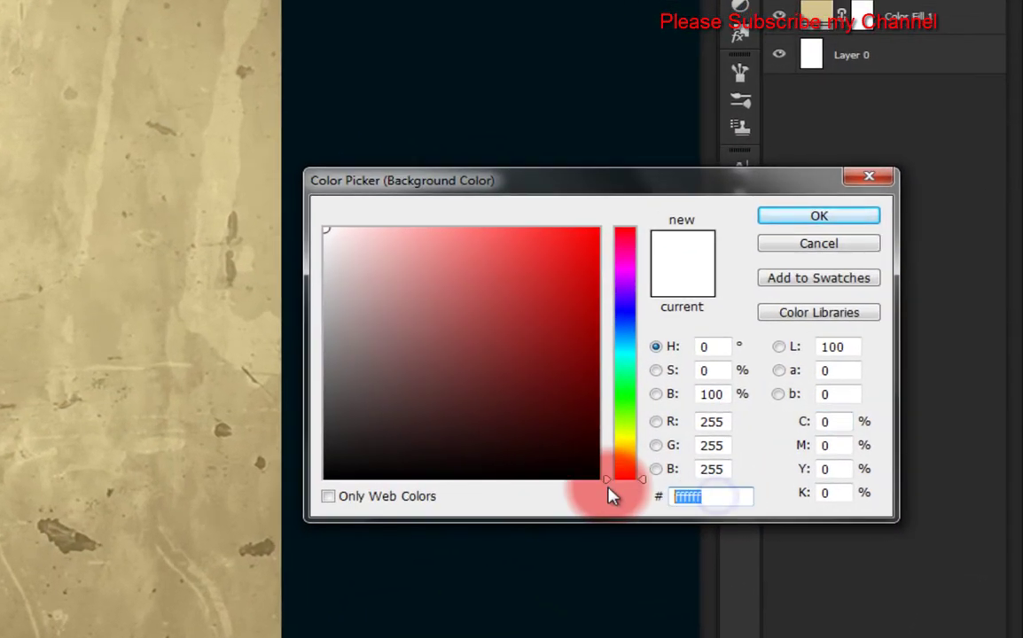
type("5")
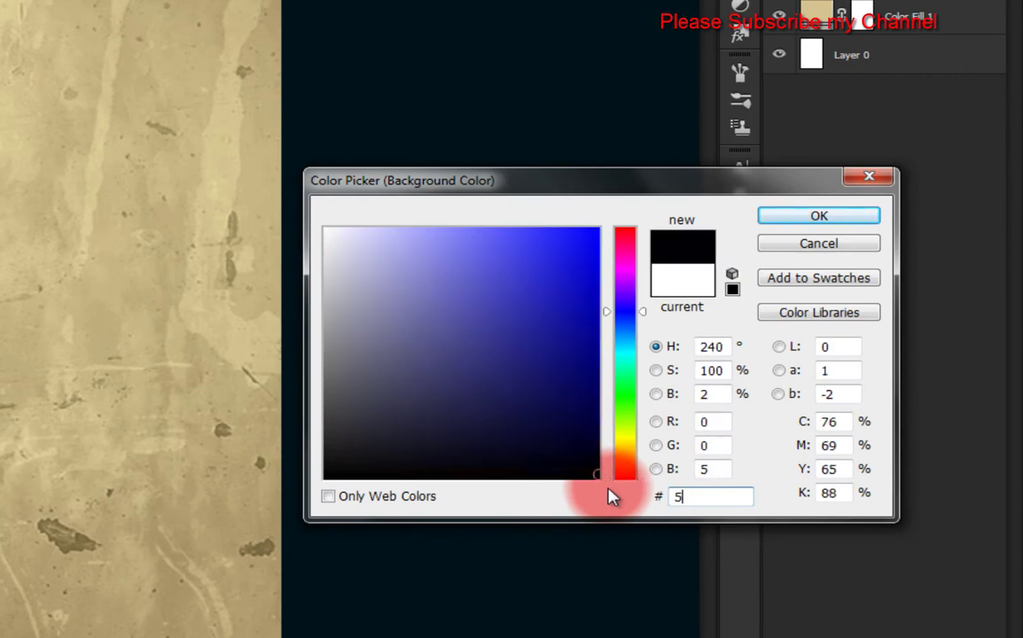
type("f41")
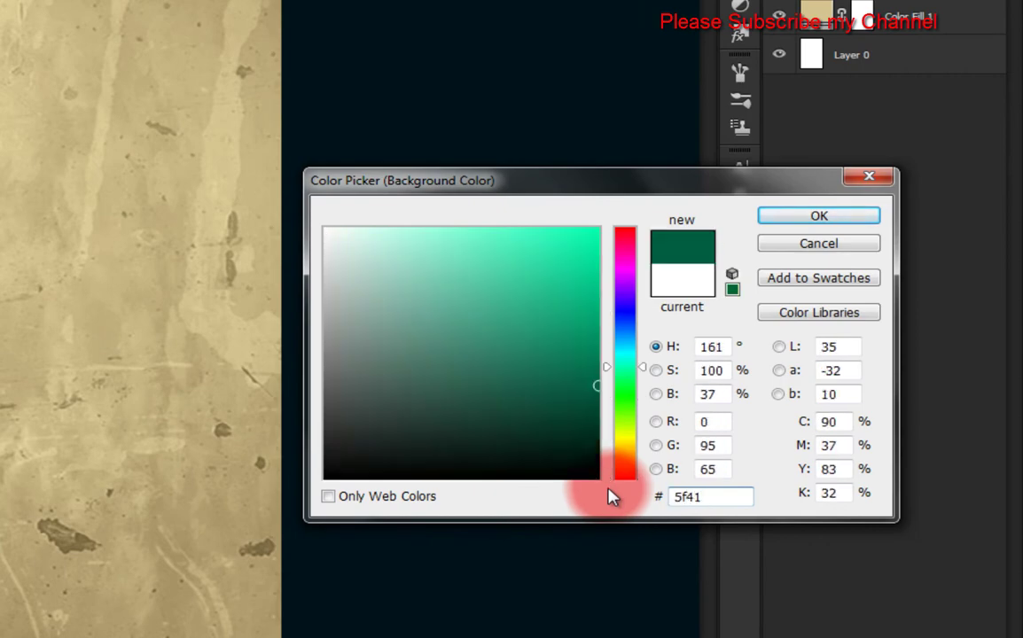
type("58")
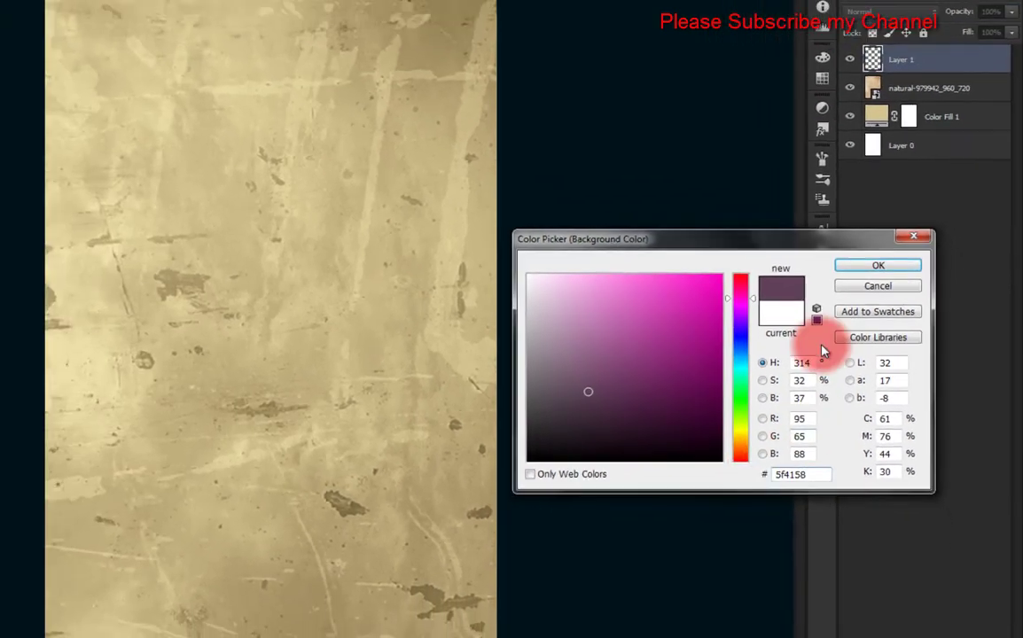
left_click(878, 265)
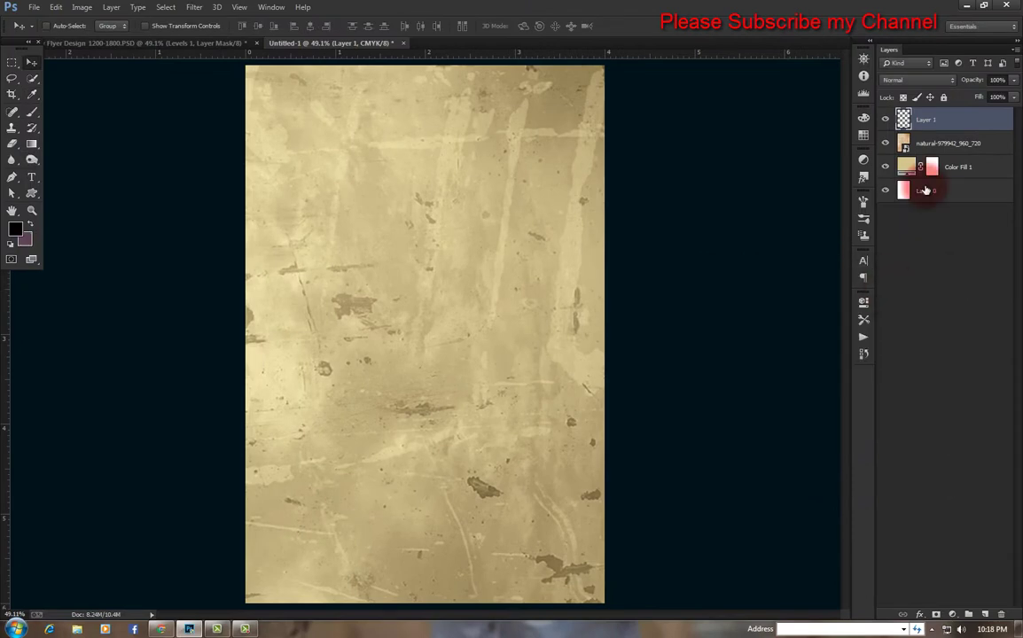
right_click(931, 121)
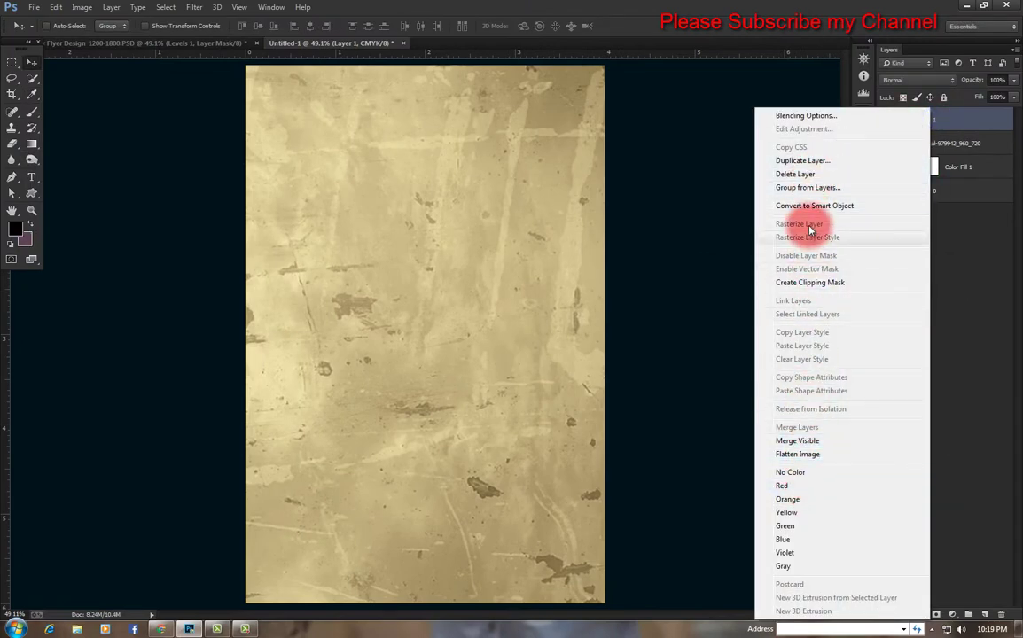
left_click(967, 116)
key("ctrl+BackSpace")
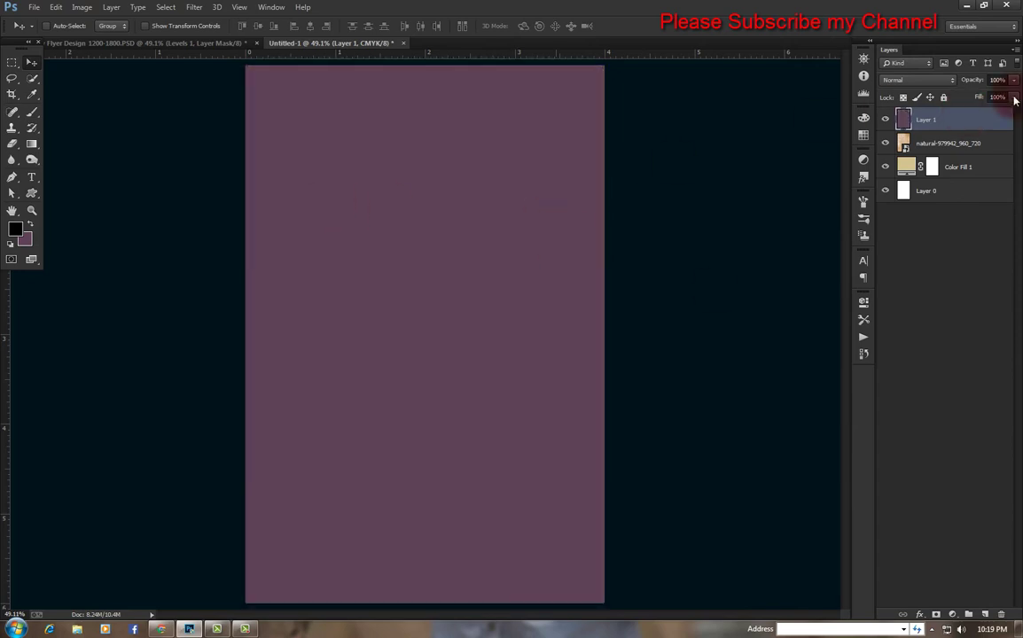
Step: Add about 14% monochromatic noise to the purple Layer 1
left_click(195, 7)
mouse_move(203, 188)
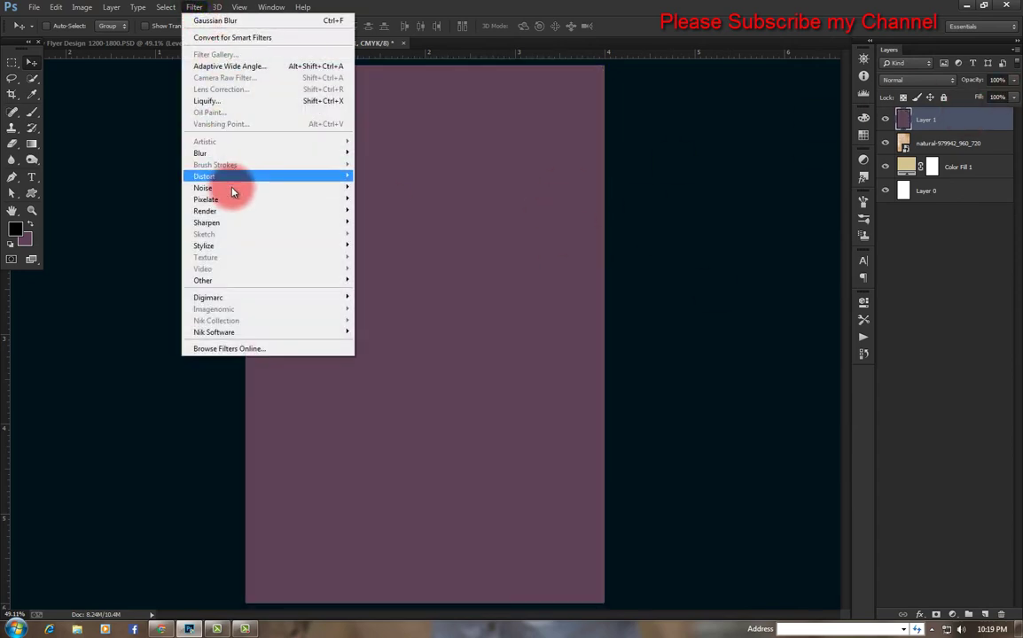
left_click(383, 189)
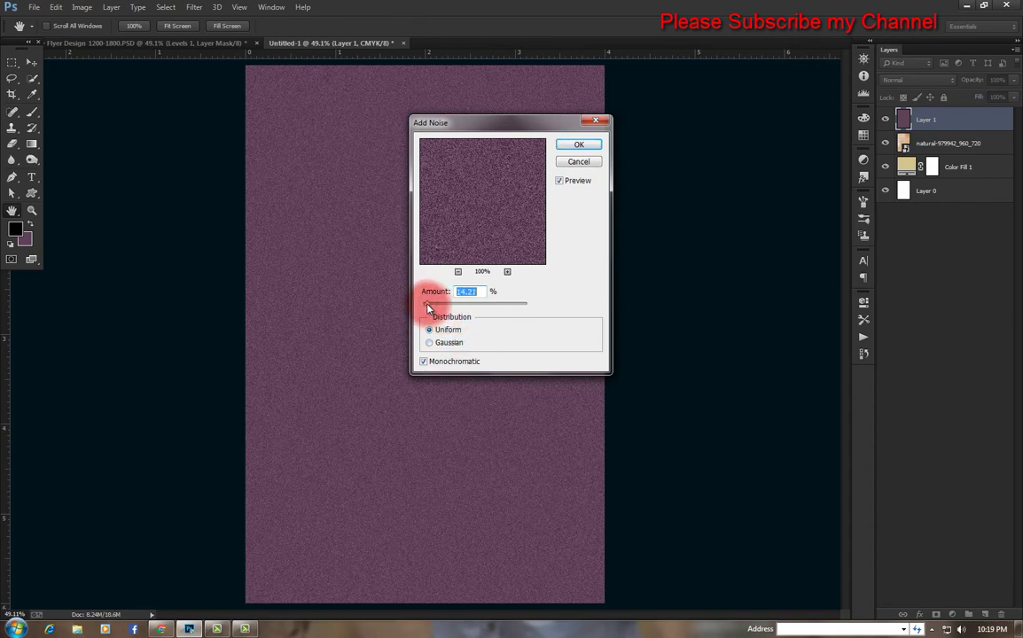
left_click(579, 145)
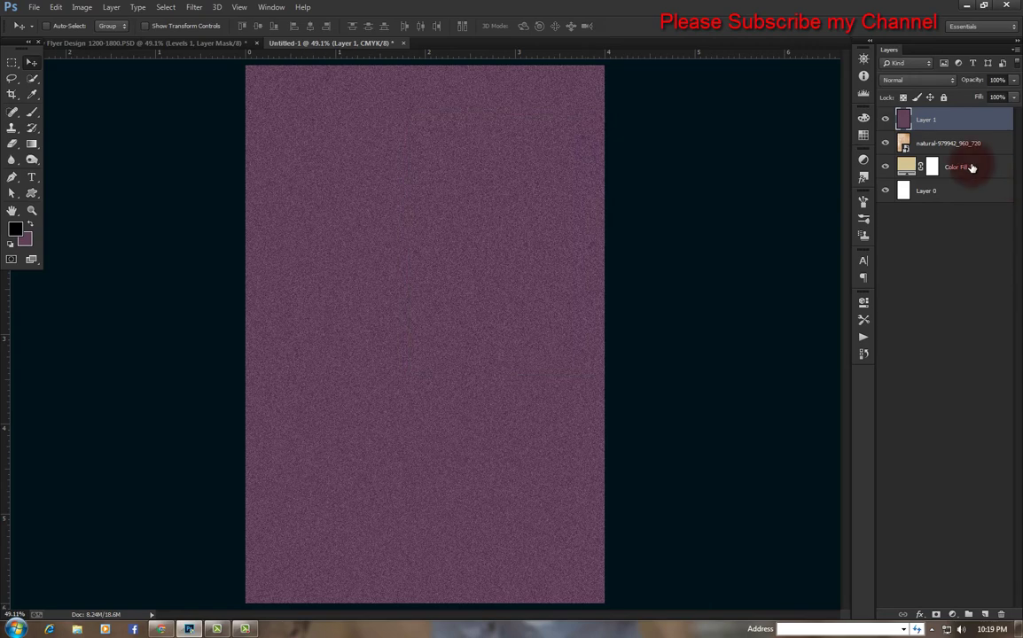
Step: Set Layer 1 to Overlay blending and add a new empty Layer 2
left_click(918, 80)
left_click(913, 239)
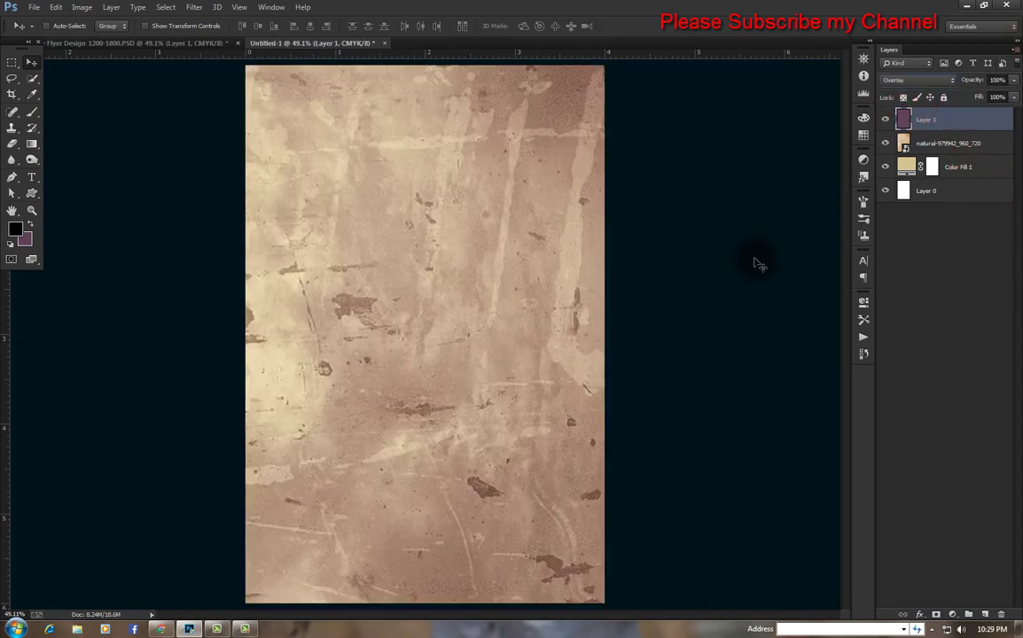
key("Down")
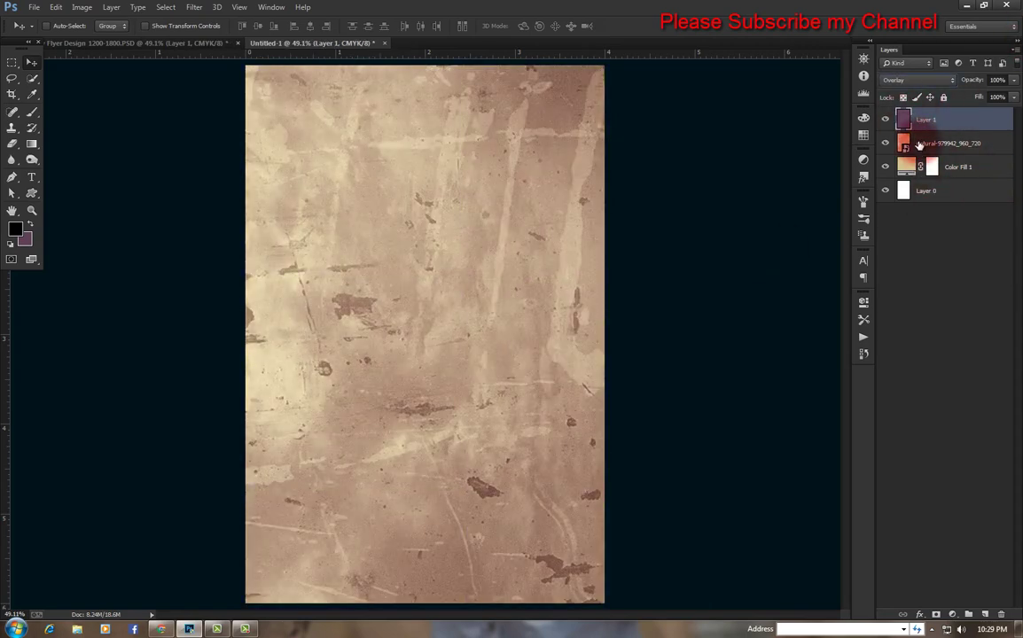
left_click(986, 613)
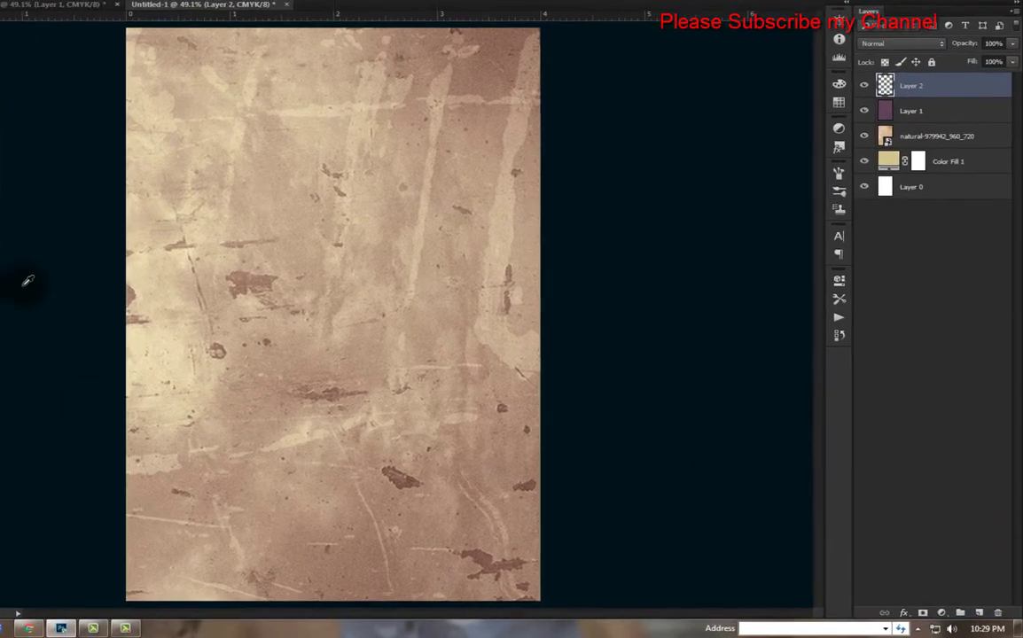
Step: Change the foreground colour to a khaki tan, #cfbf76
left_click(16, 230)
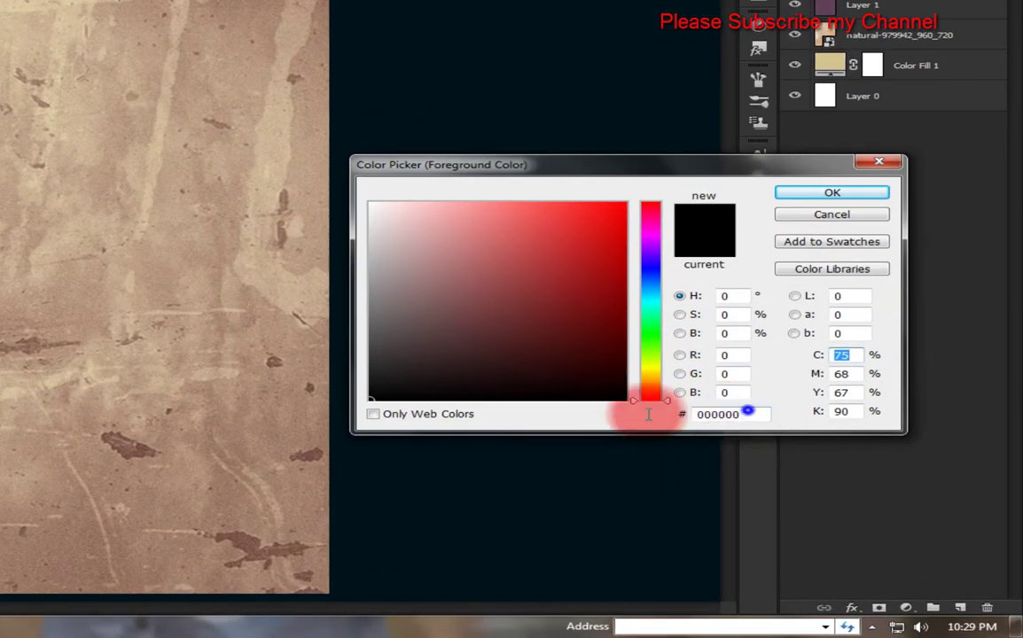
type("6")
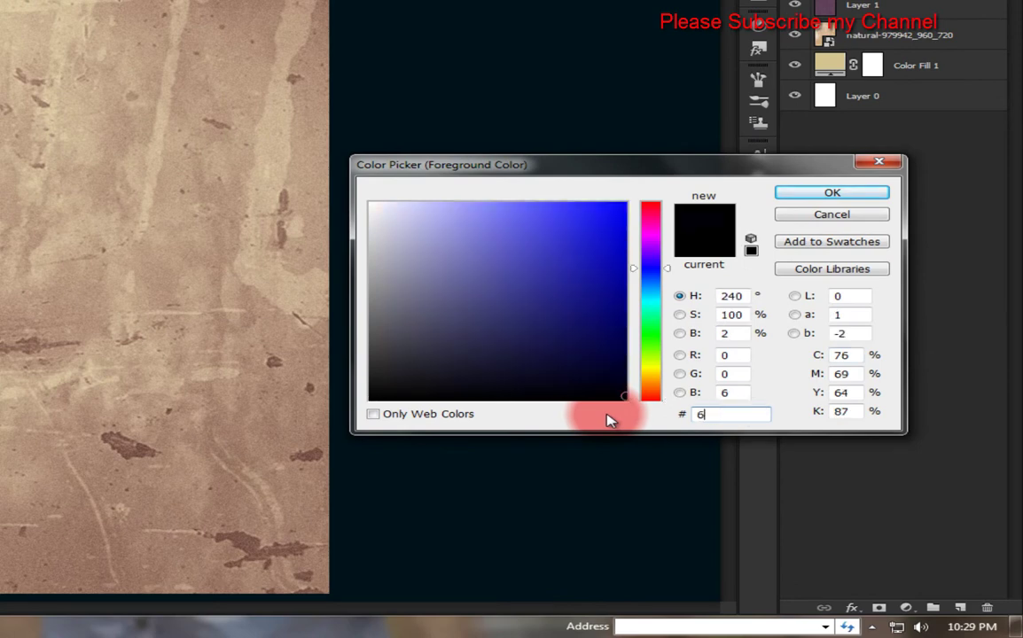
type("cc59")
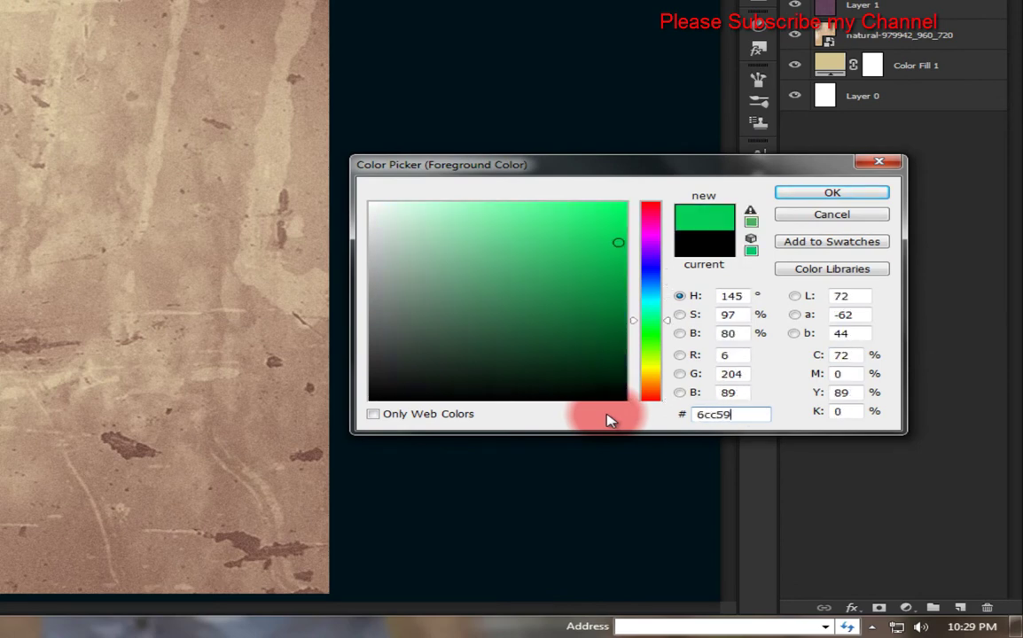
type("0")
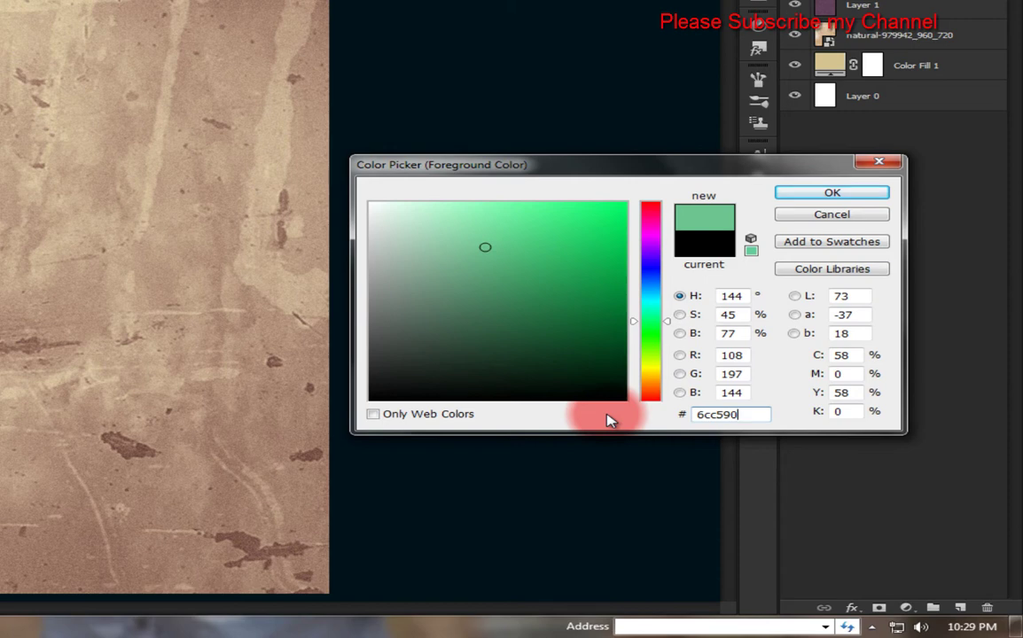
key("BackSpace")
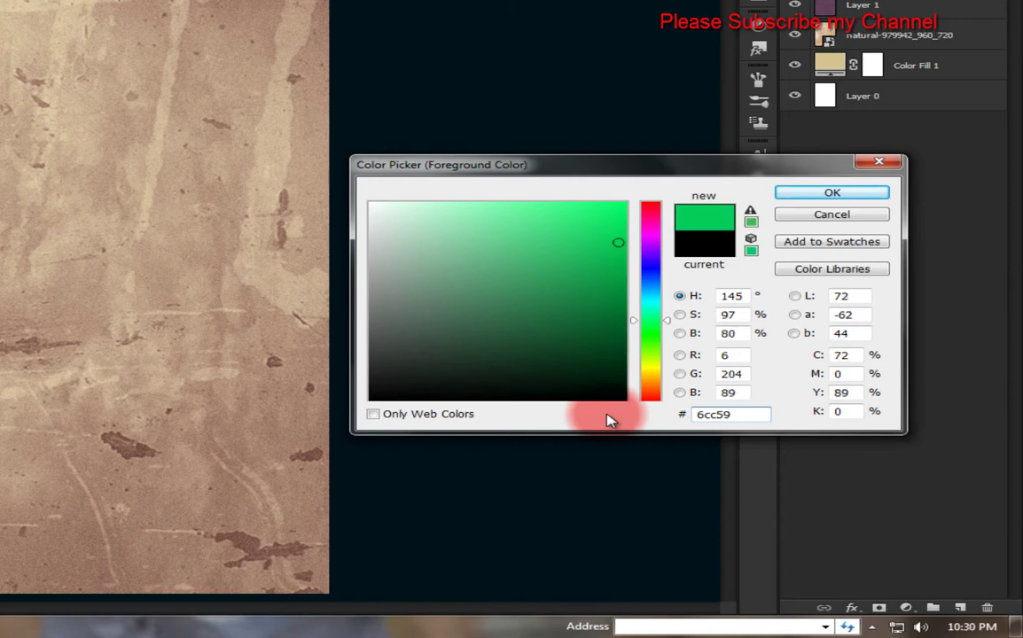
type("0")
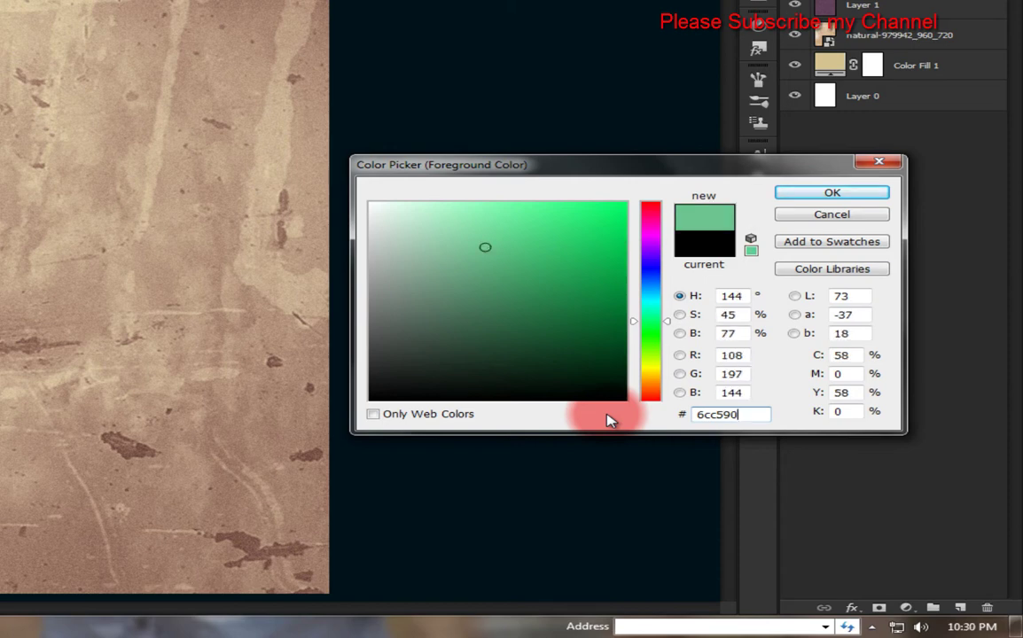
left_click(657, 362)
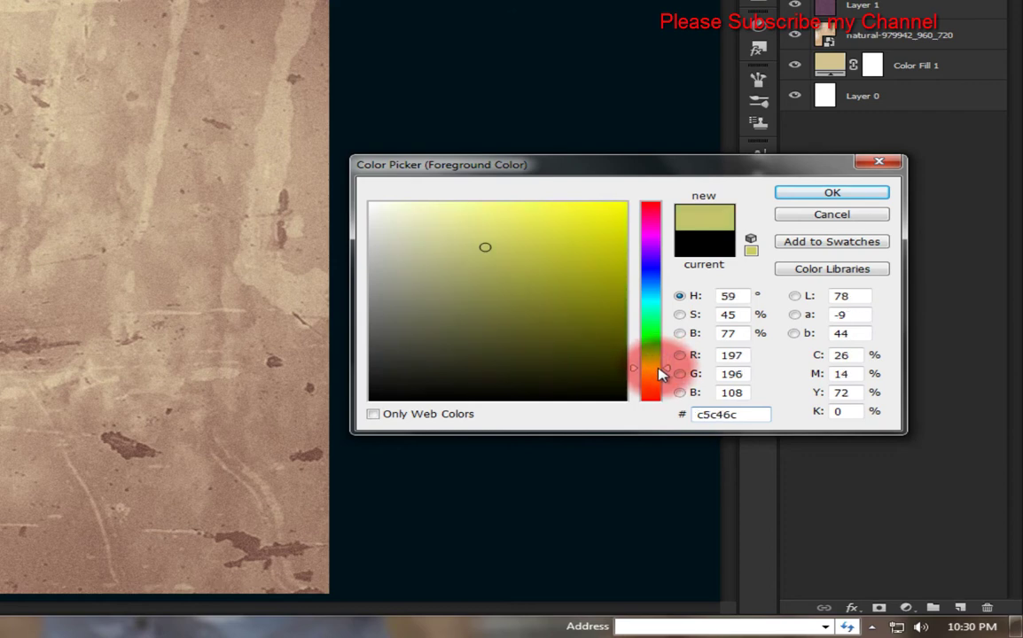
left_click_drag(661, 375, 663, 379)
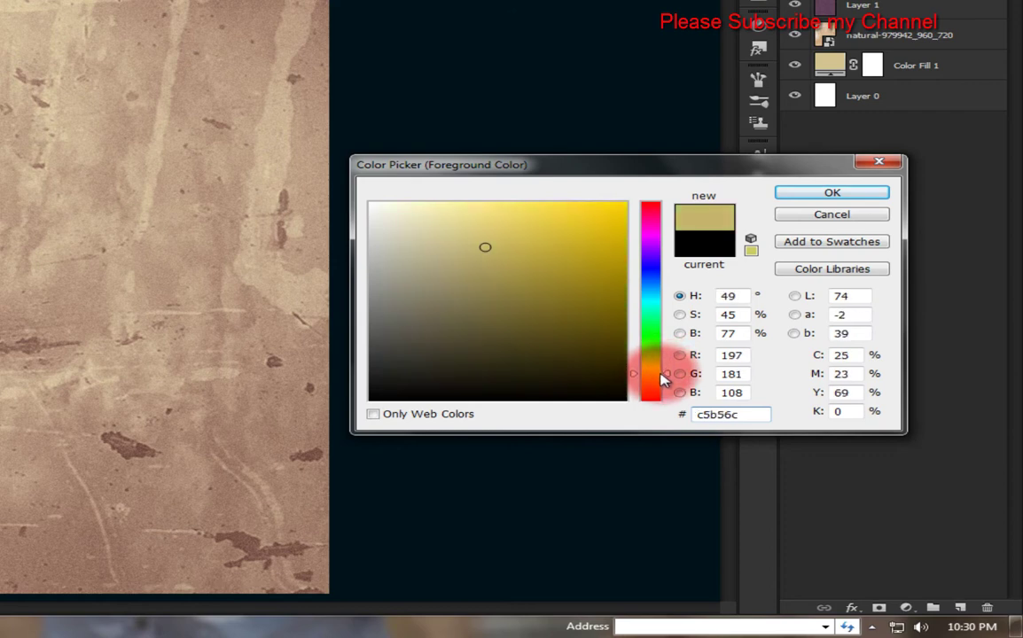
left_click_drag(474, 246, 485, 246)
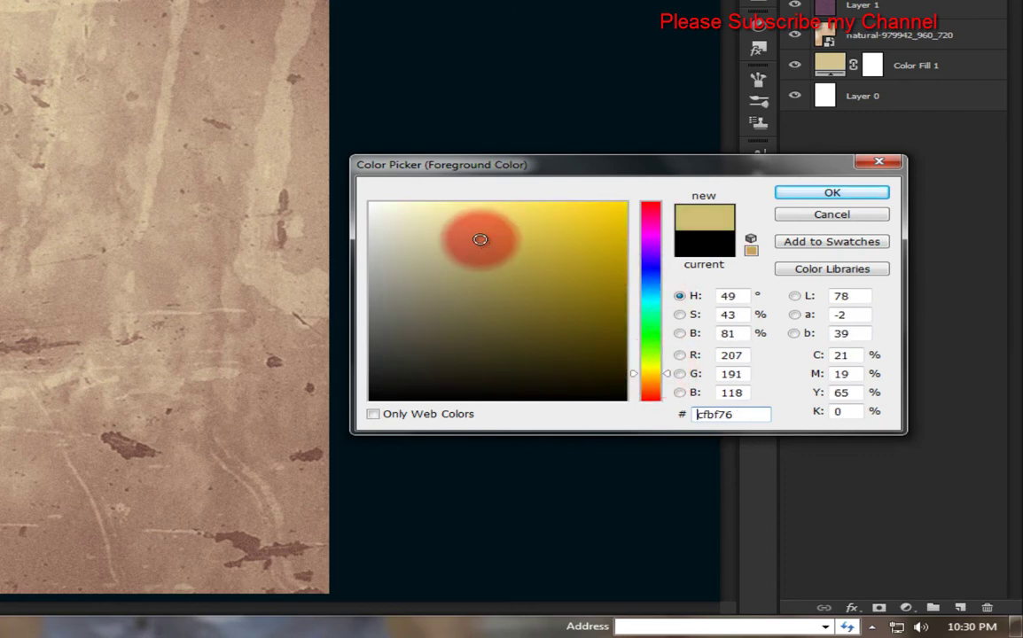
left_click(831, 192)
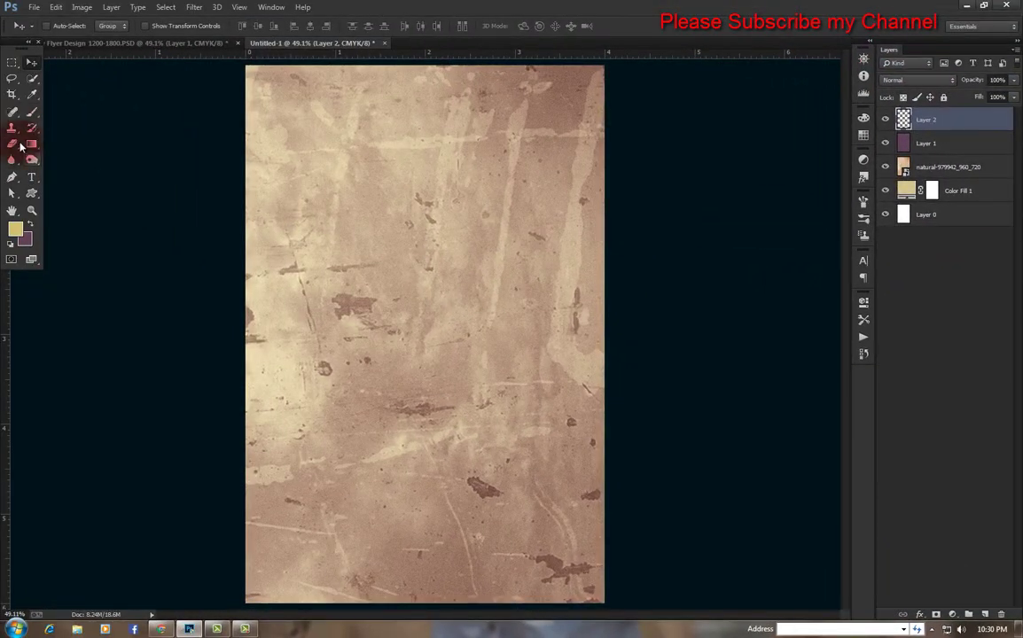
Step: Pick a soft 700 px brush, remove empty Layer 2, and mask purple off the upper left
left_click(30, 118)
right_click(354, 240)
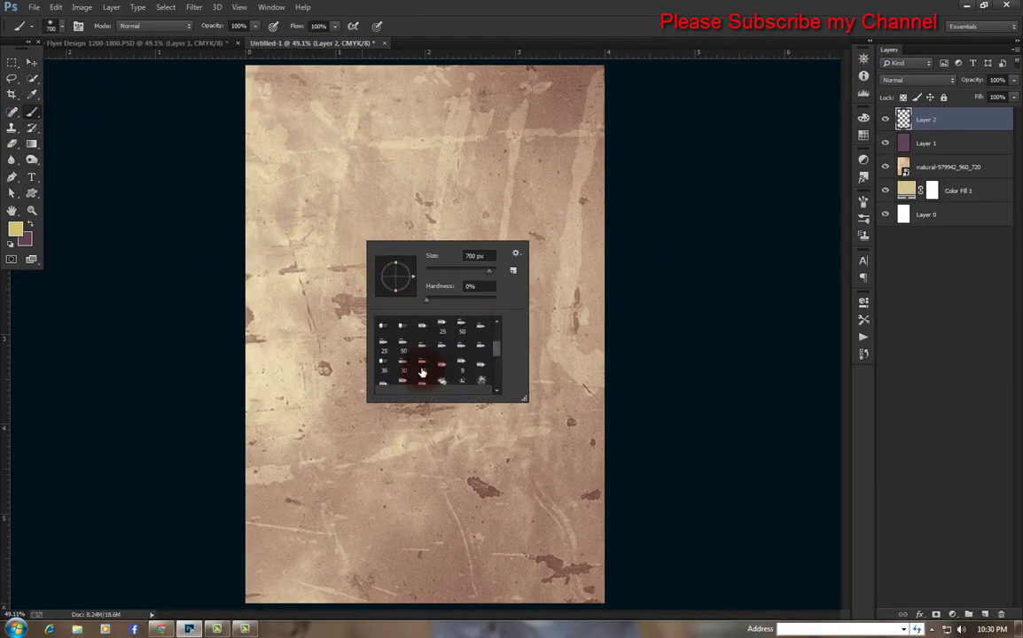
key("Escape")
left_click_drag(297, 210, 320, 181)
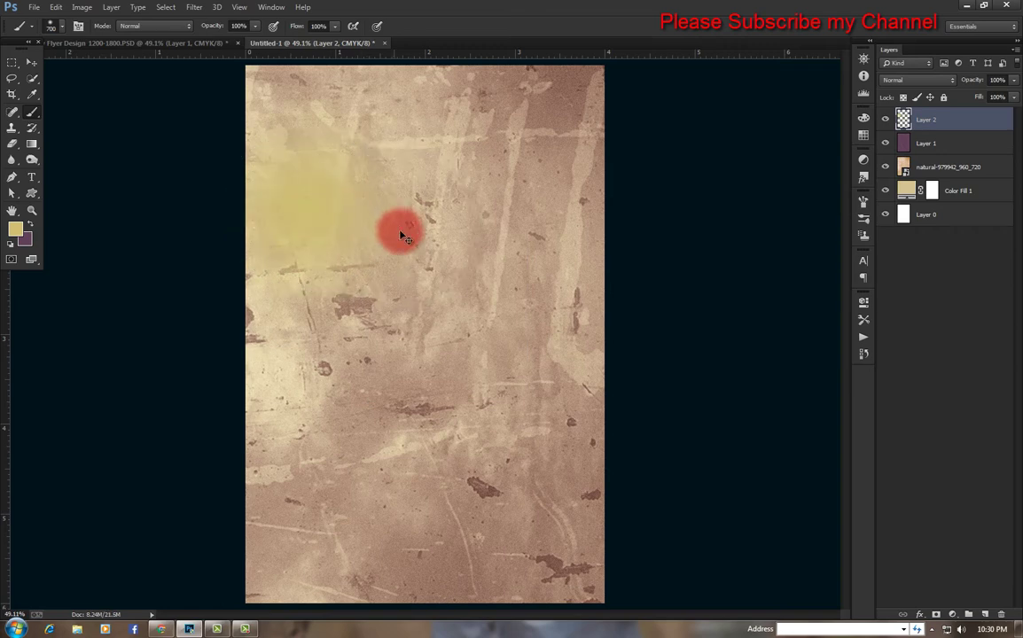
key("ctrl+z")
key("ctrl+e")
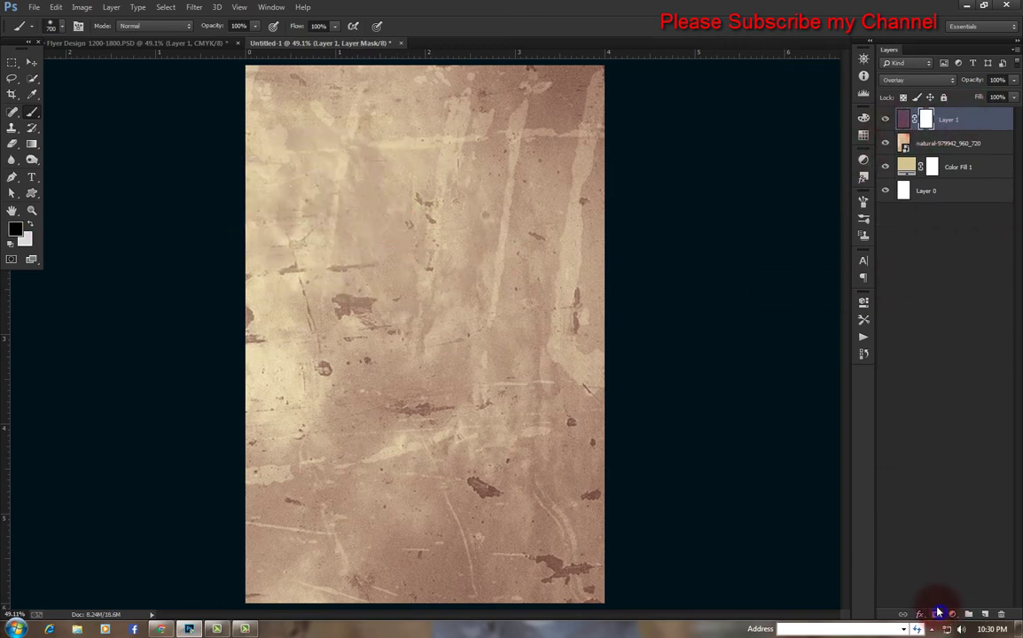
mouse_move(274, 235)
left_mouse_down()
mouse_move(322, 226)
mouse_move(314, 539)
left_mouse_up()
Step: Try Normal at 54% and Overlay on Layer 1, then settle on Hard Light
left_click(913, 80)
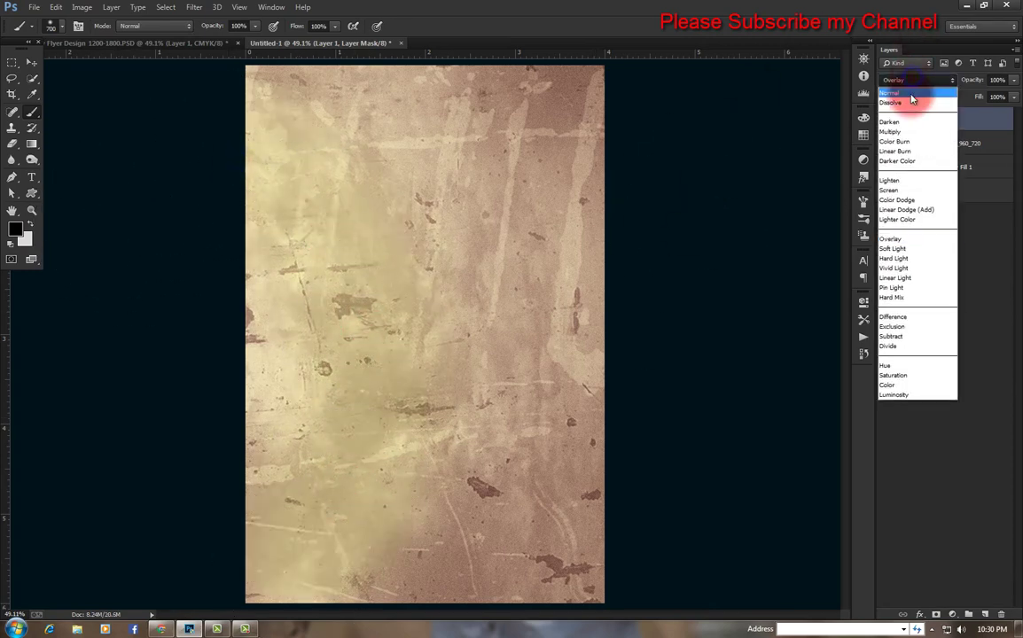
left_click(911, 95)
left_click_drag(979, 80, 954, 85)
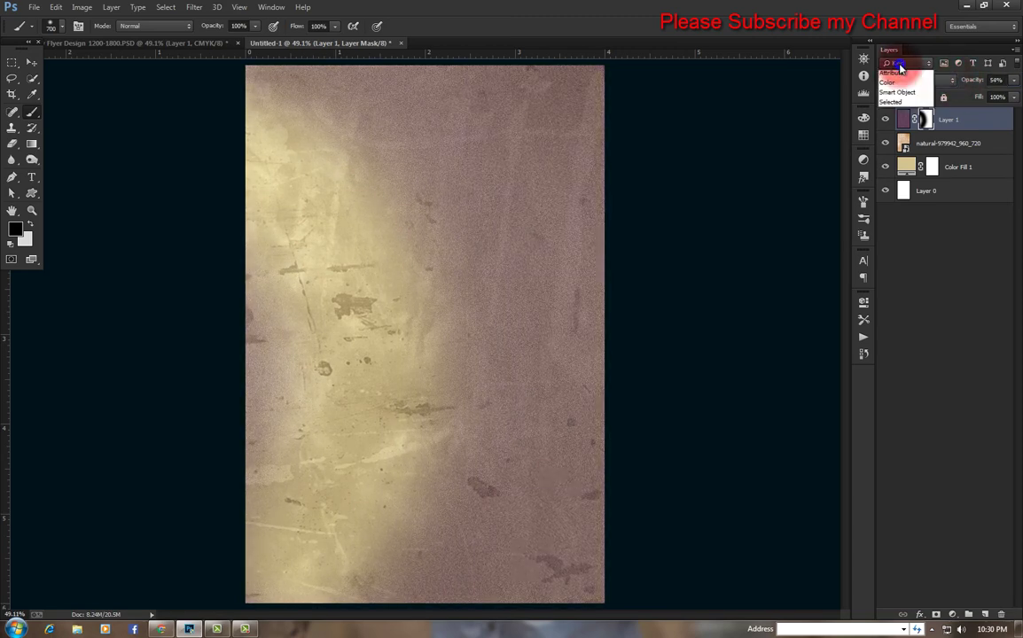
left_click(900, 80)
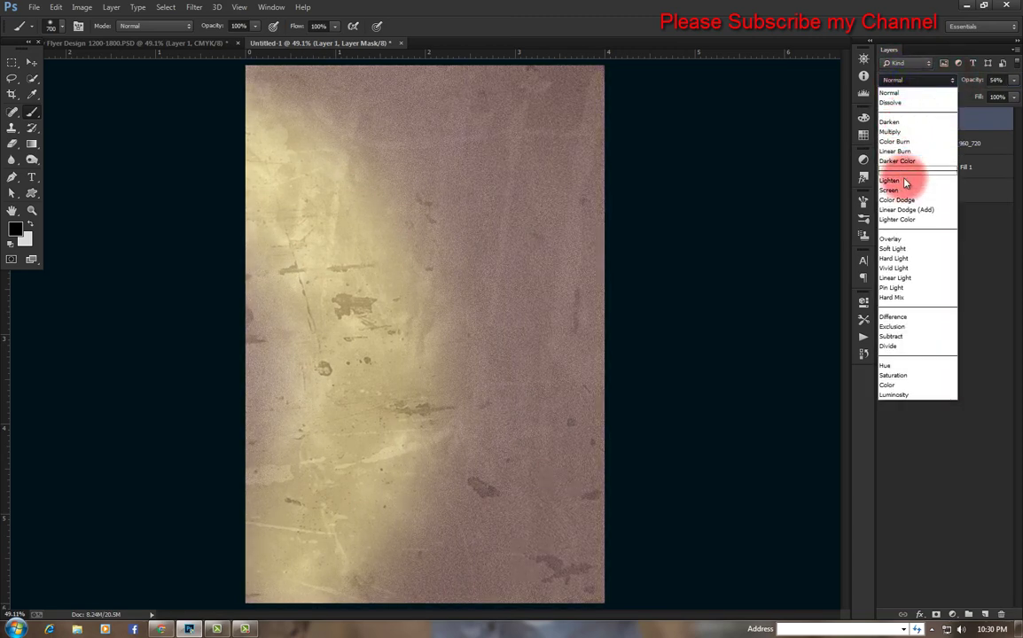
left_click(897, 238)
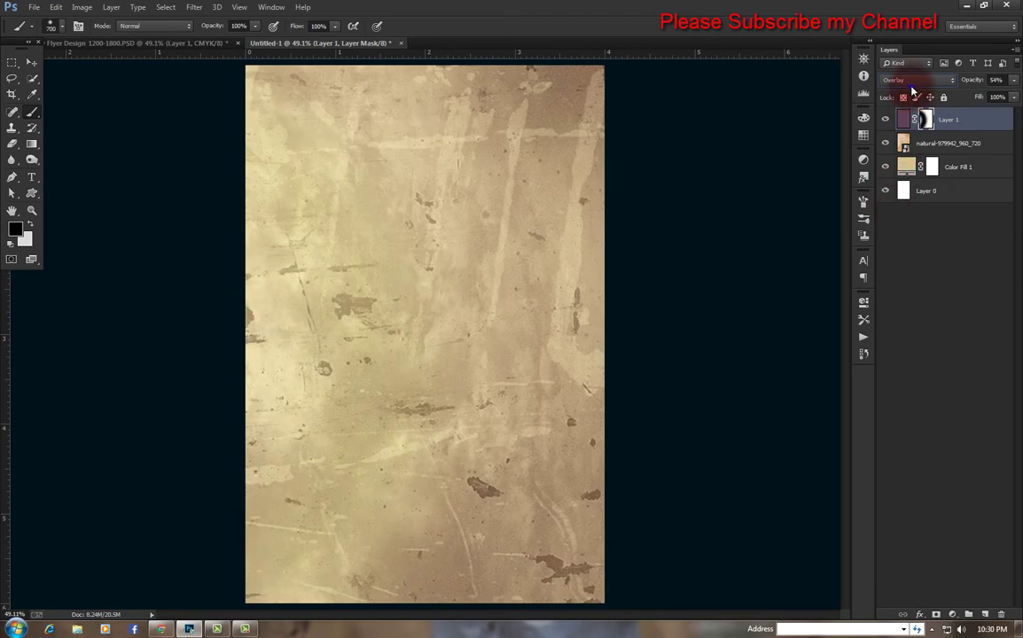
left_click(900, 80)
left_click(897, 264)
Step: Mask the pink tint off the left, centre and lower middle, ending at 90% opacity
left_click_drag(381, 180, 332, 536)
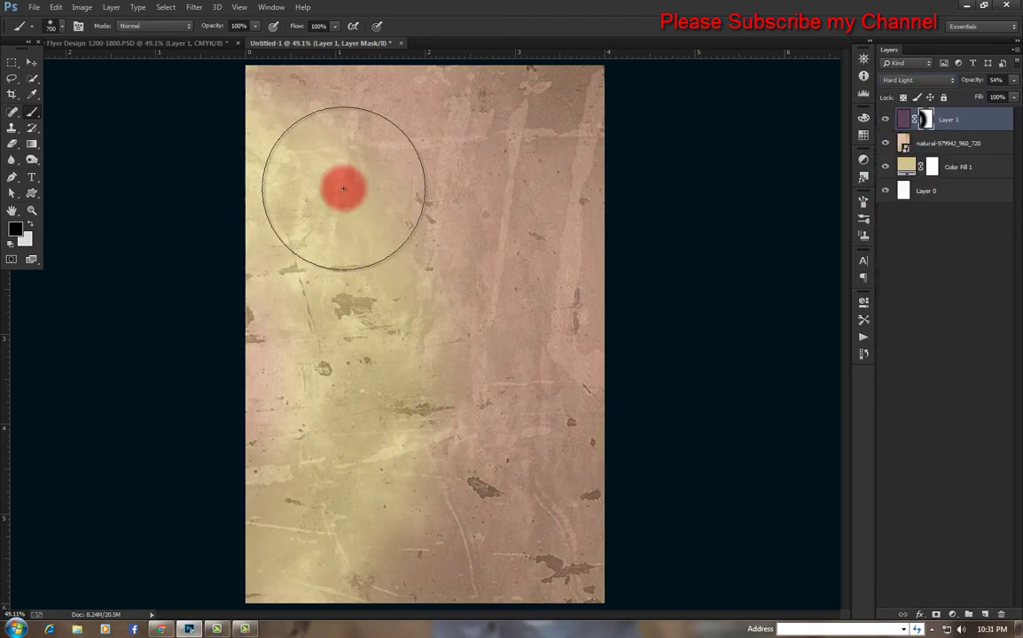
left_click_drag(428, 363, 445, 521)
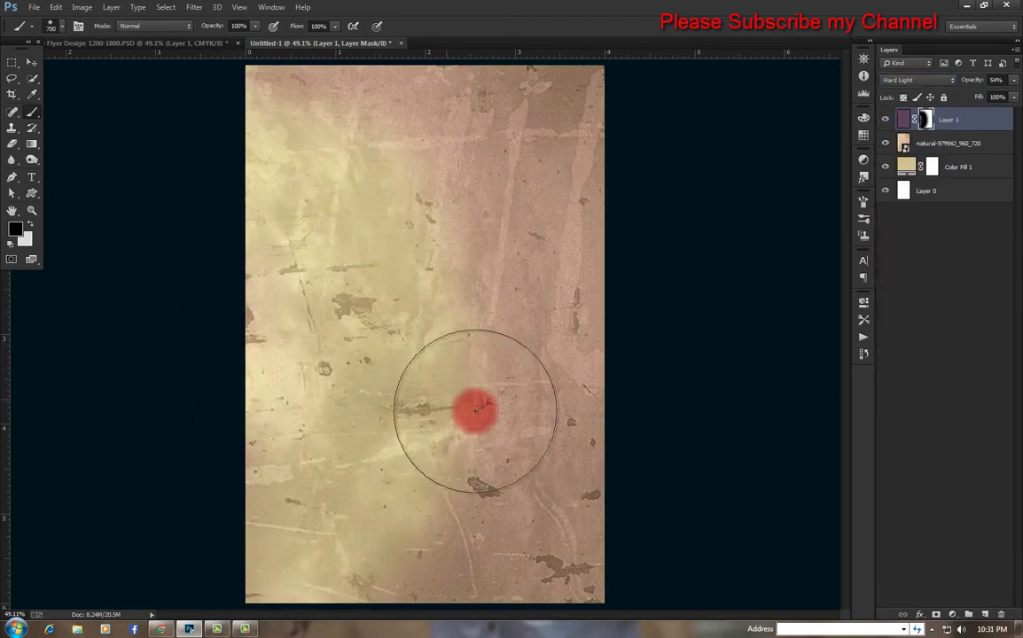
mouse_move(500, 263)
left_mouse_down()
mouse_move(264, 120)
mouse_move(460, 511)
mouse_move(450, 275)
mouse_move(480, 212)
left_mouse_up()
left_click_drag(973, 83, 1017, 92)
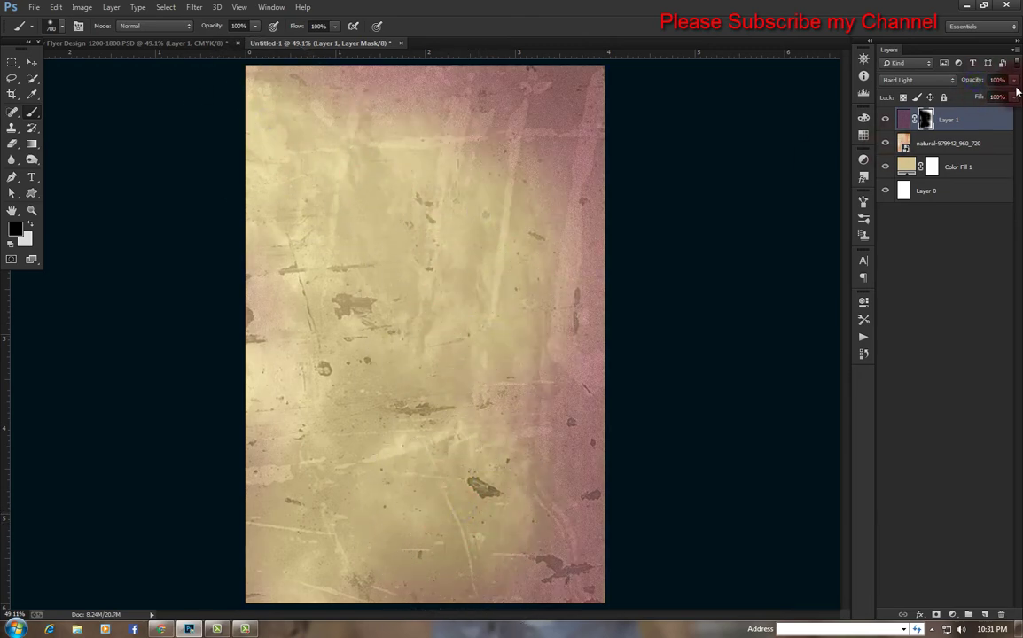
mouse_move(377, 110)
left_mouse_down()
mouse_move(490, 455)
mouse_move(539, 309)
mouse_move(308, 422)
mouse_move(525, 439)
mouse_move(450, 142)
mouse_move(425, 361)
mouse_move(477, 365)
mouse_move(484, 338)
mouse_move(388, 352)
left_mouse_up()
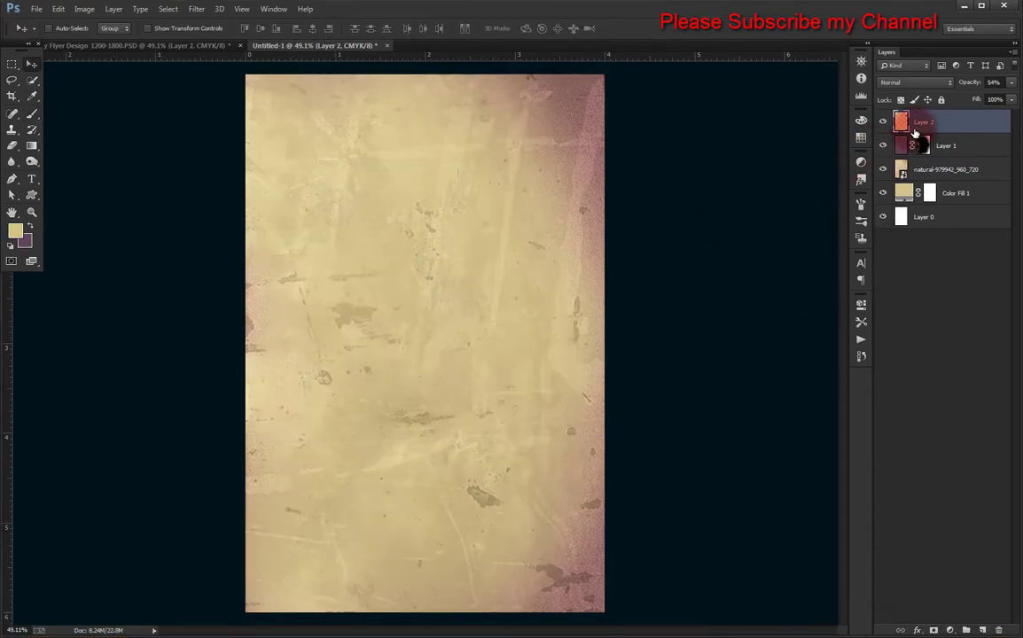
Step: Open IMG_5928 from F: > My Photo > DSLR Photo
left_click(34, 11)
left_click(35, 29)
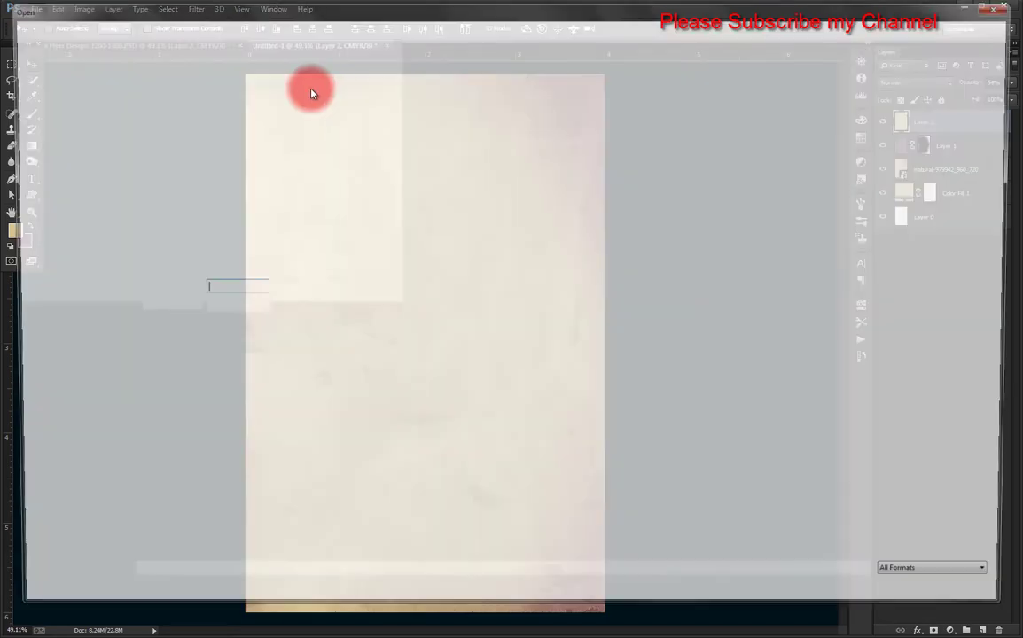
left_click(173, 27)
left_click(138, 26)
double_click(148, 115)
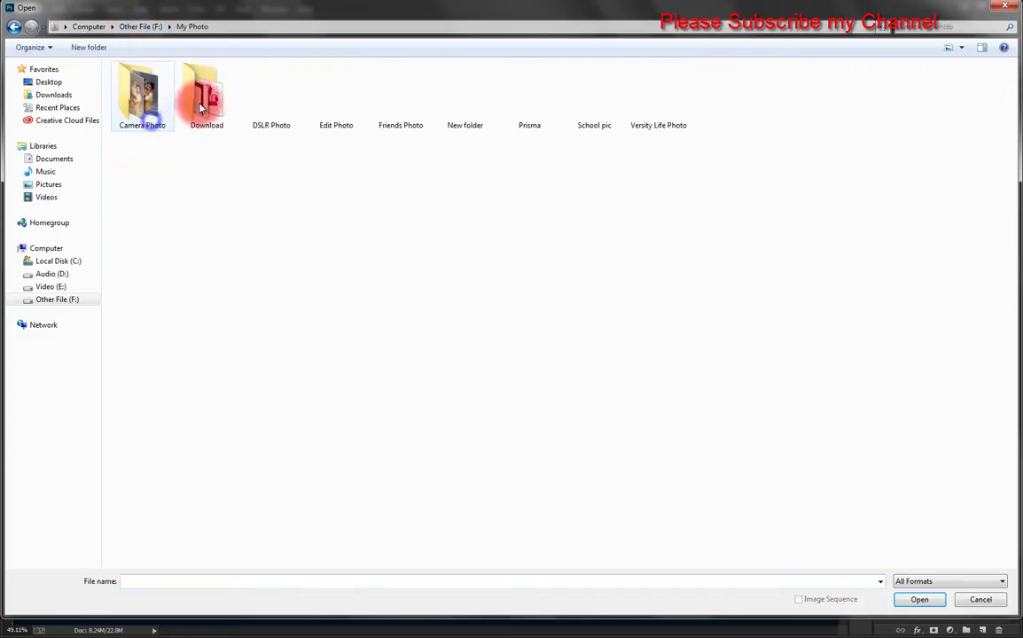
double_click(284, 102)
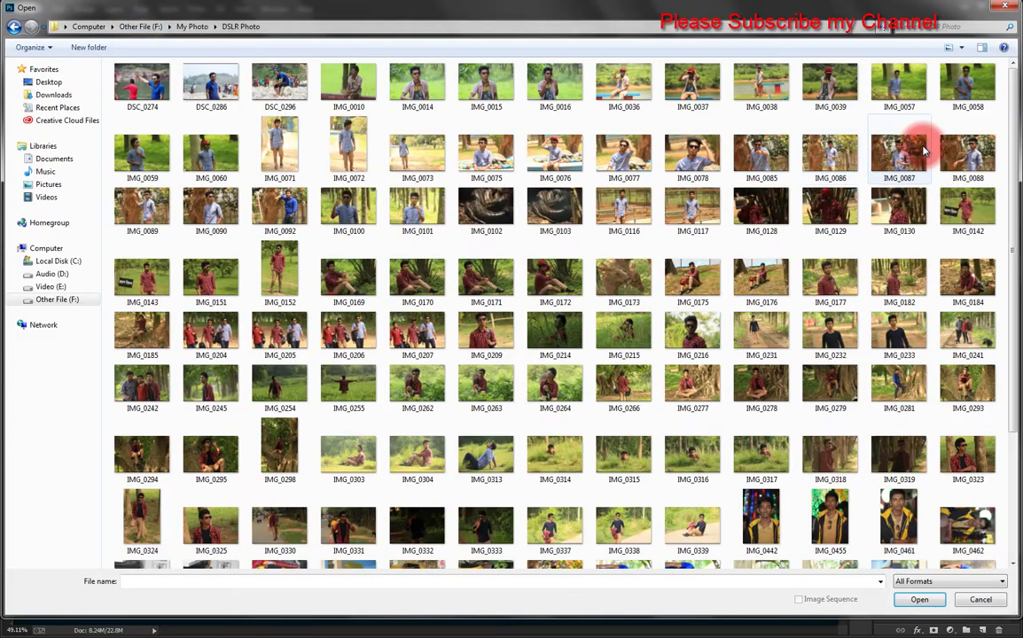
left_click_drag(1017, 158, 1017, 256)
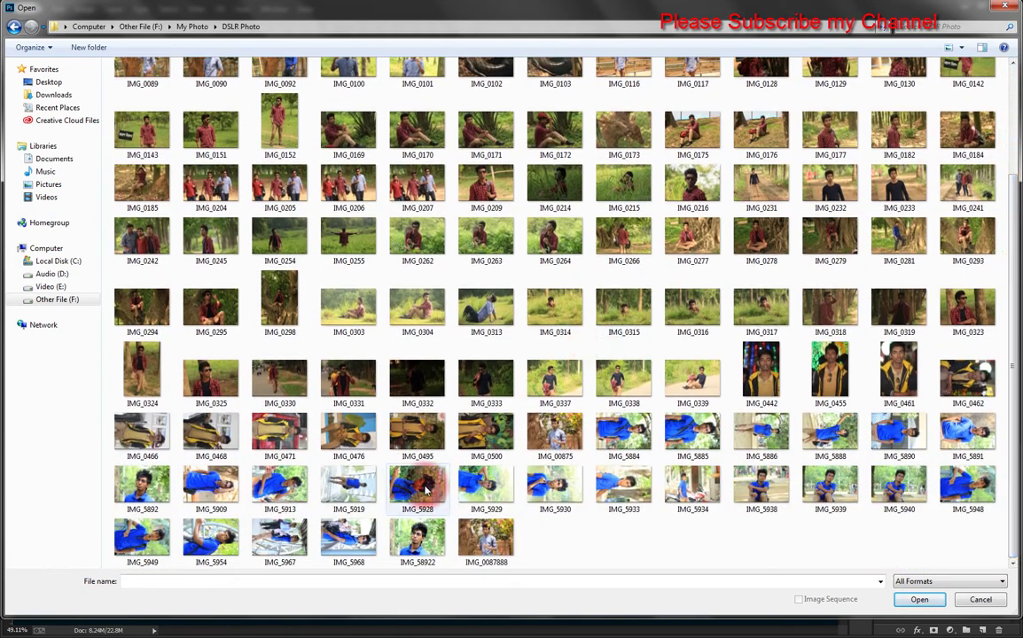
double_click(420, 486)
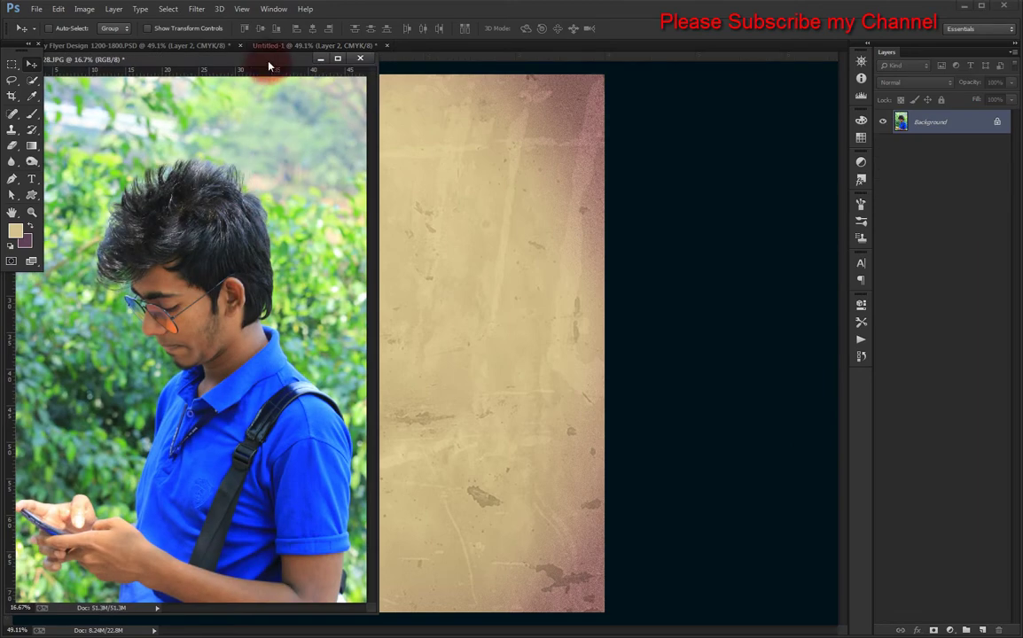
Step: Dock IMG_5928 as a tab and try Quick Selection on the strap area
mouse_move(249, 55)
left_mouse_down()
mouse_move(459, 55)
mouse_move(461, 46)
left_mouse_up()
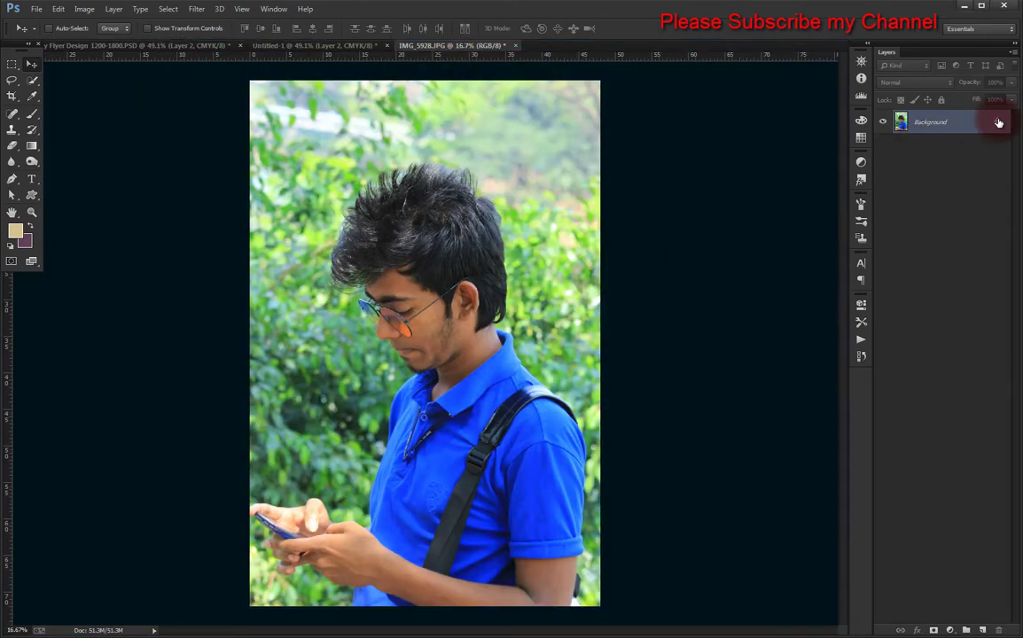
left_click(30, 83)
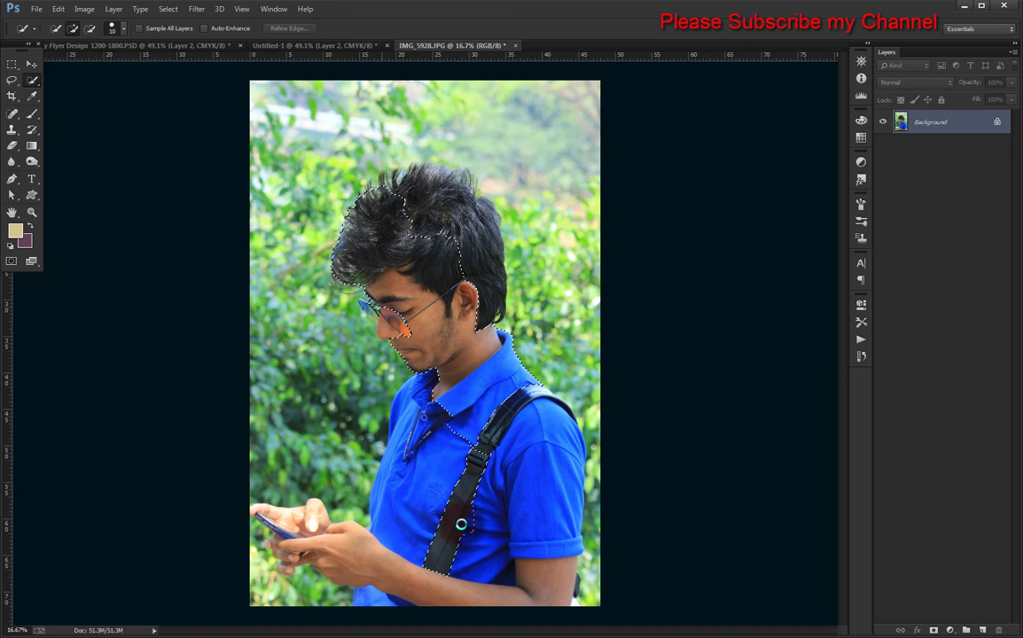
left_click(461, 524)
left_click(652, 227)
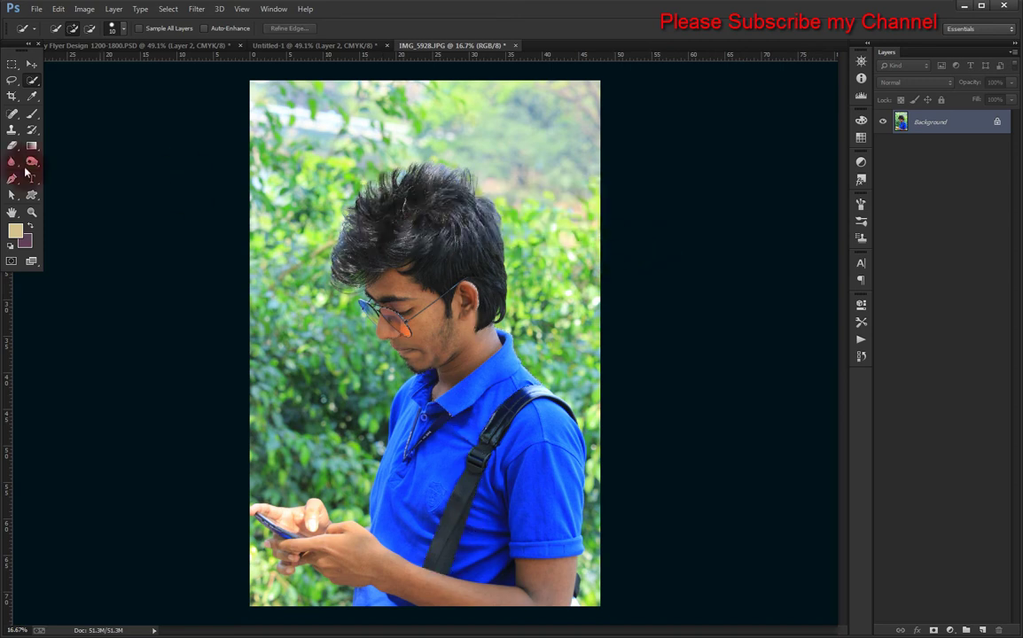
Step: Add a pen anchor along the shirt edge and zoom in on the sunglasses
scroll(399, 462, "up", 4)
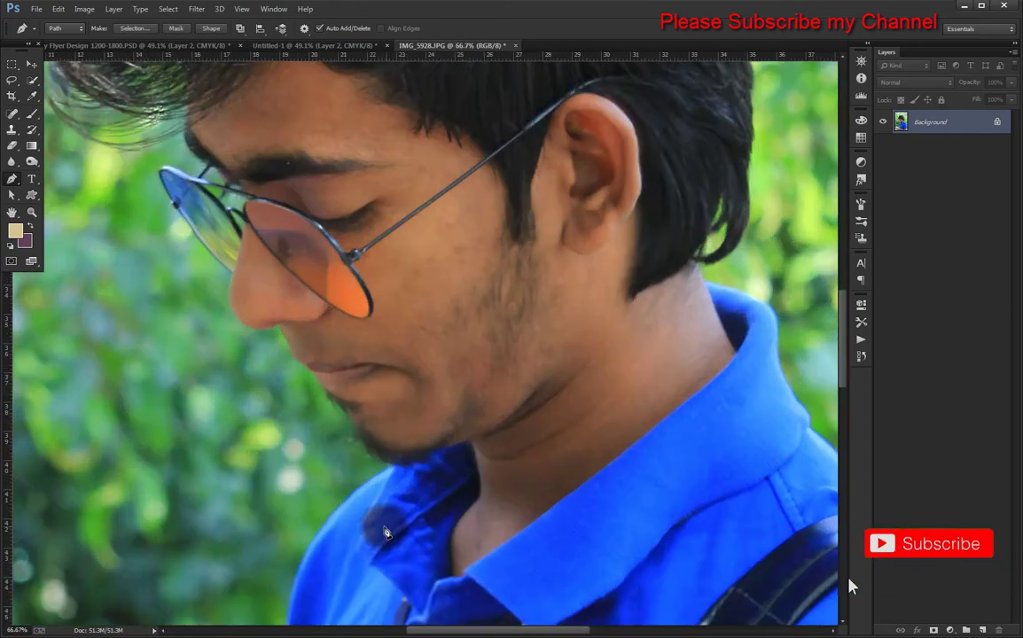
left_click(497, 409)
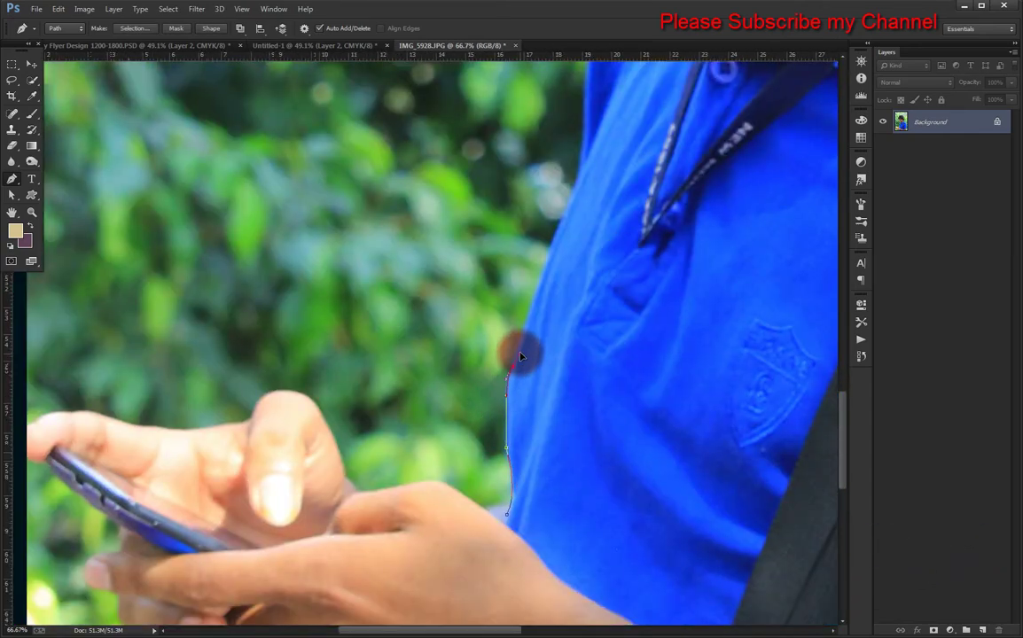
key("ctrl+0")
right_click(407, 332)
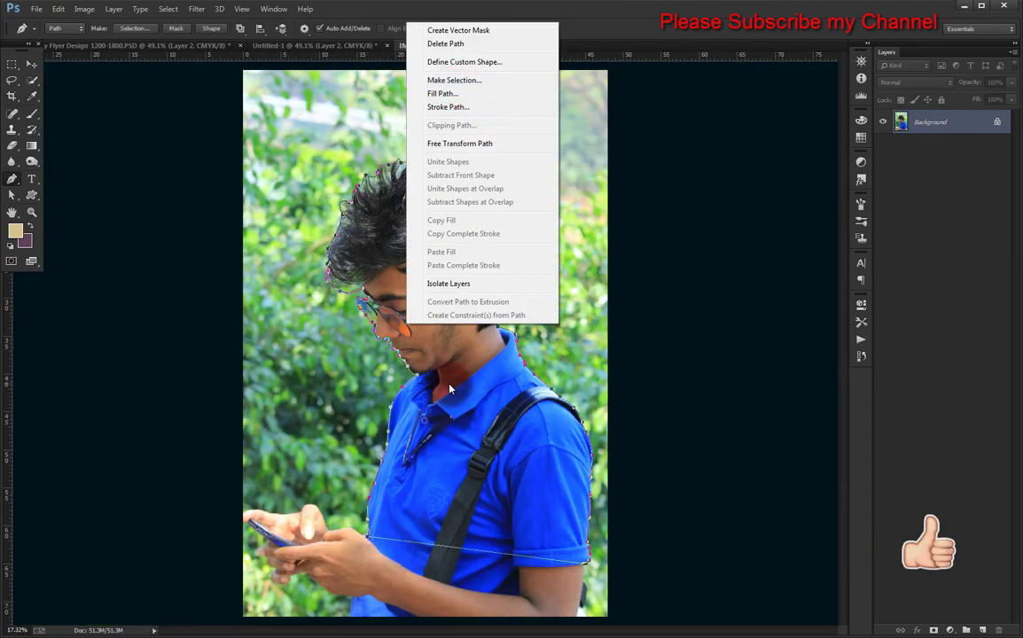
key("Escape")
scroll(407, 333, "up", 5)
scroll(407, 333, "up", 5)
Step: Trace the pen path around the gap between the glasses arm and lens
left_click(303, 252)
left_click(321, 250)
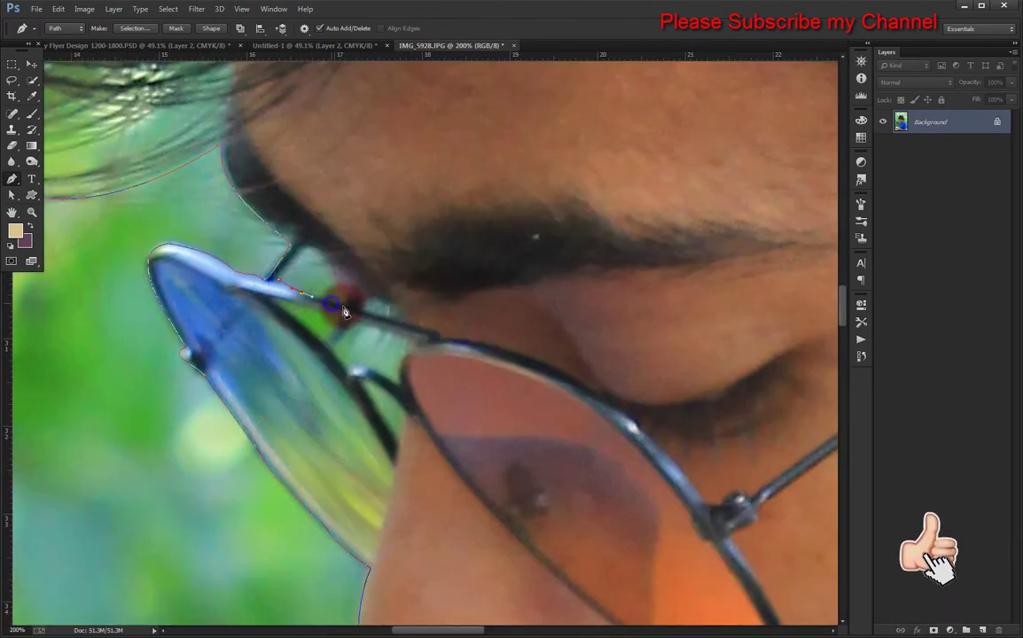
left_click(335, 274)
left_click(345, 301)
left_click(300, 294)
mouse_move(321, 345)
left_mouse_down()
mouse_move(340, 272)
mouse_move(309, 232)
left_mouse_up()
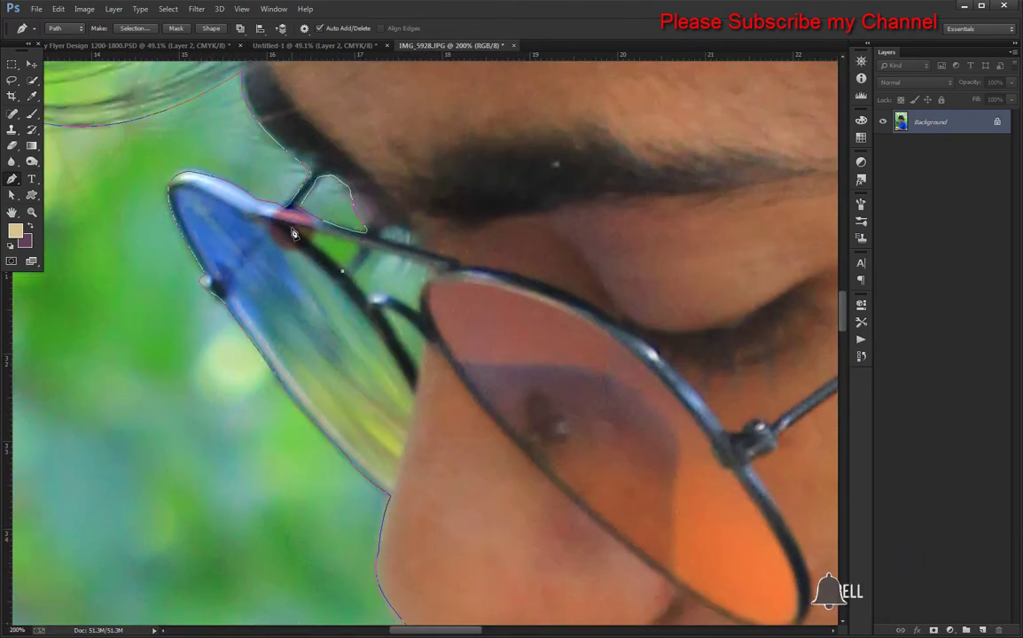
left_click_drag(372, 266, 347, 214)
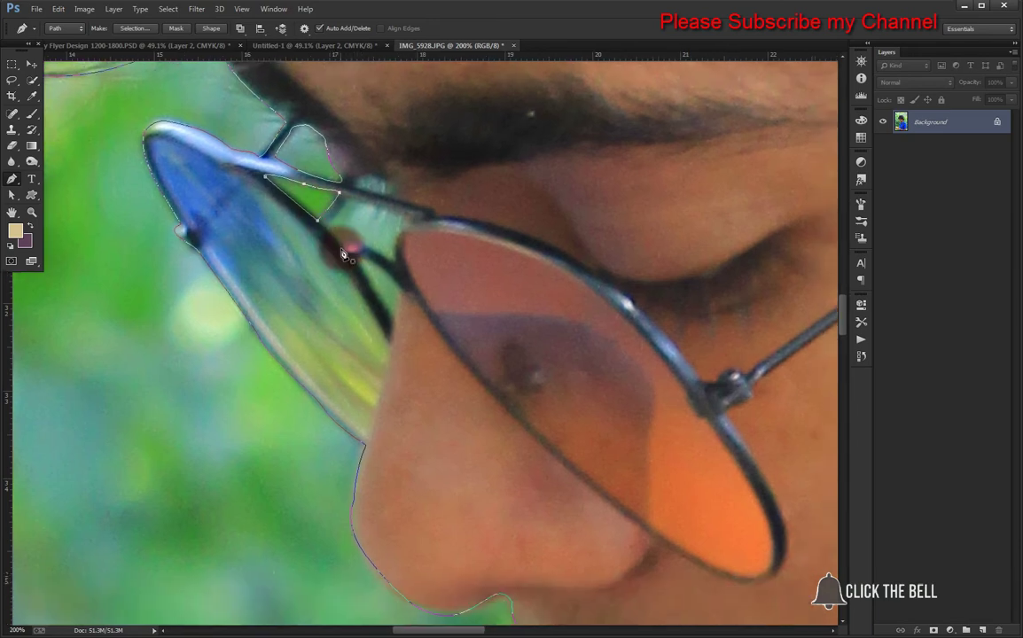
left_click_drag(390, 259, 410, 235)
left_click(329, 207)
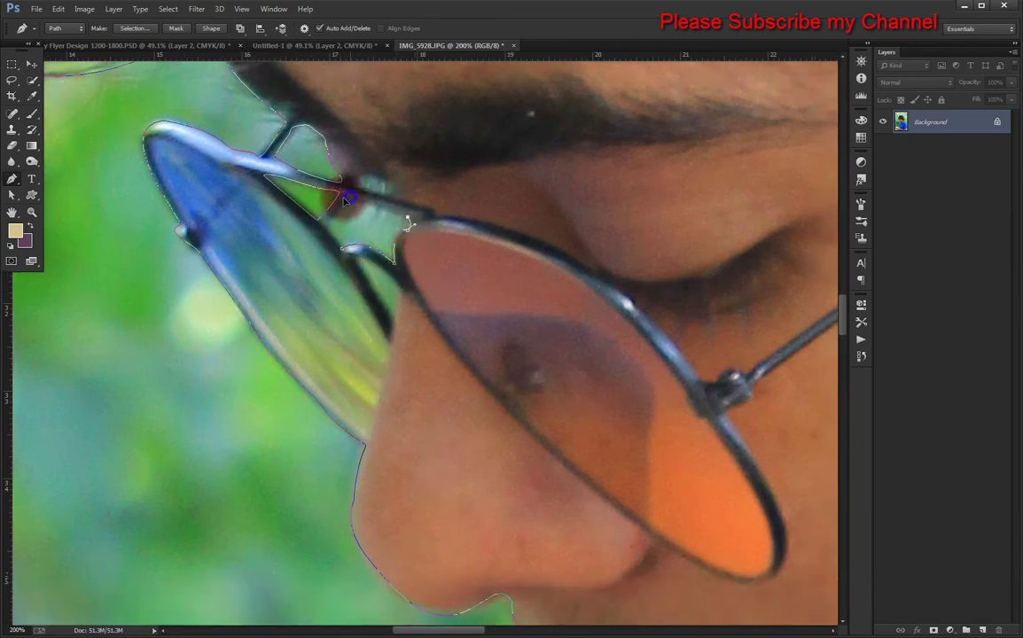
left_click(339, 247)
left_click_drag(386, 330, 394, 252)
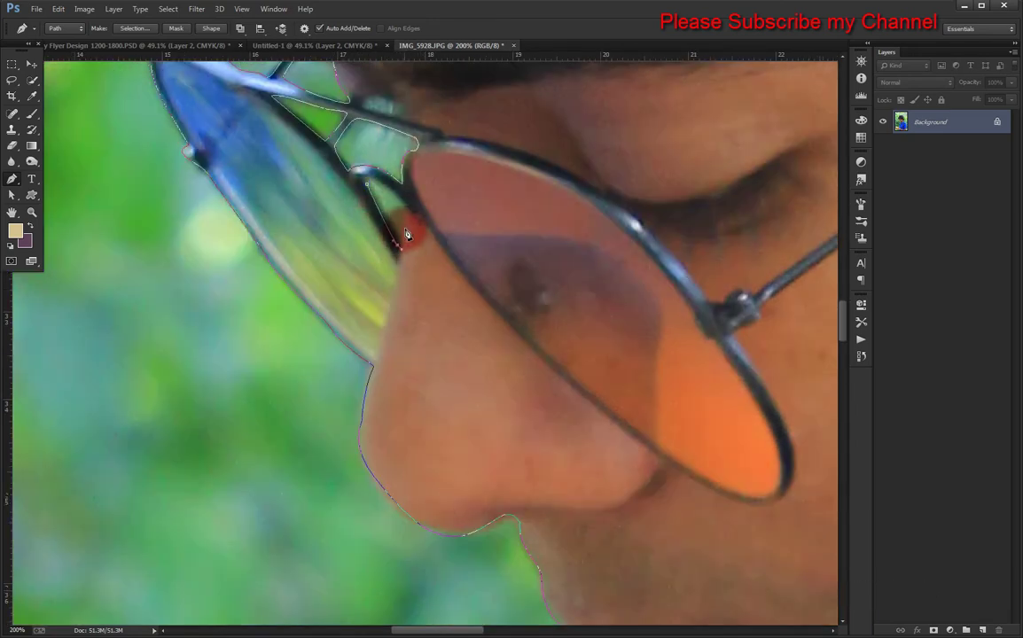
Step: Turn the traced outline into a selection with 0 px feather
key("ctrl+0")
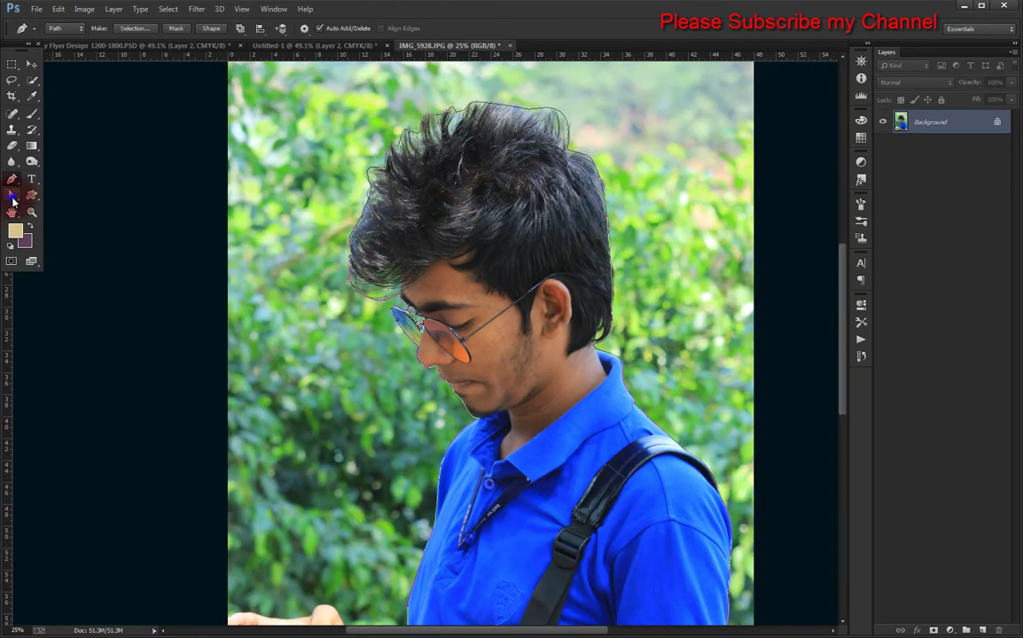
left_click(13, 202)
left_click_drag(473, 139, 785, 508)
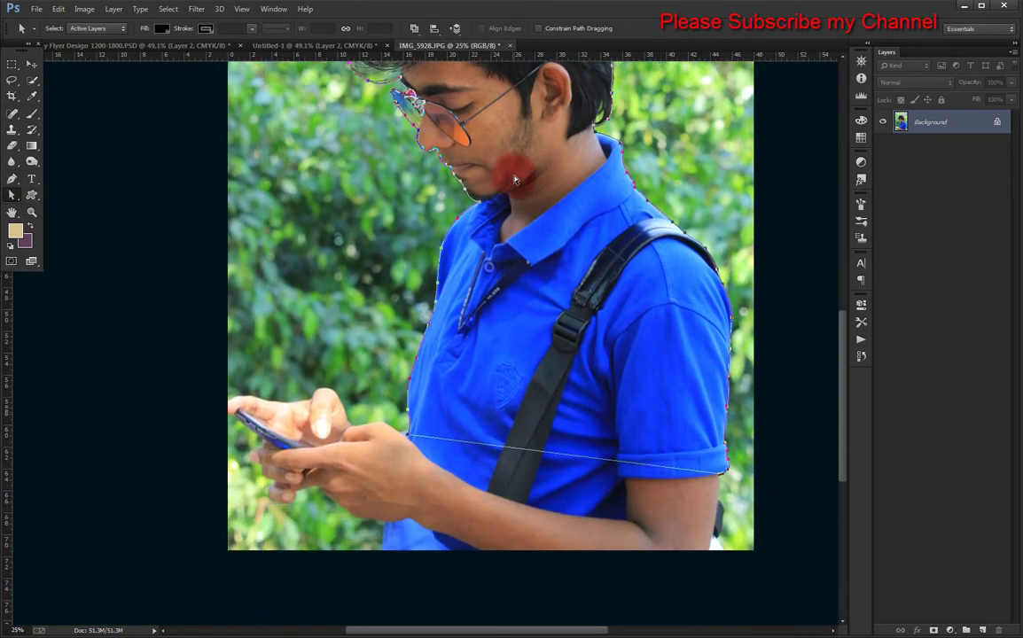
right_click(519, 167)
left_click(559, 235)
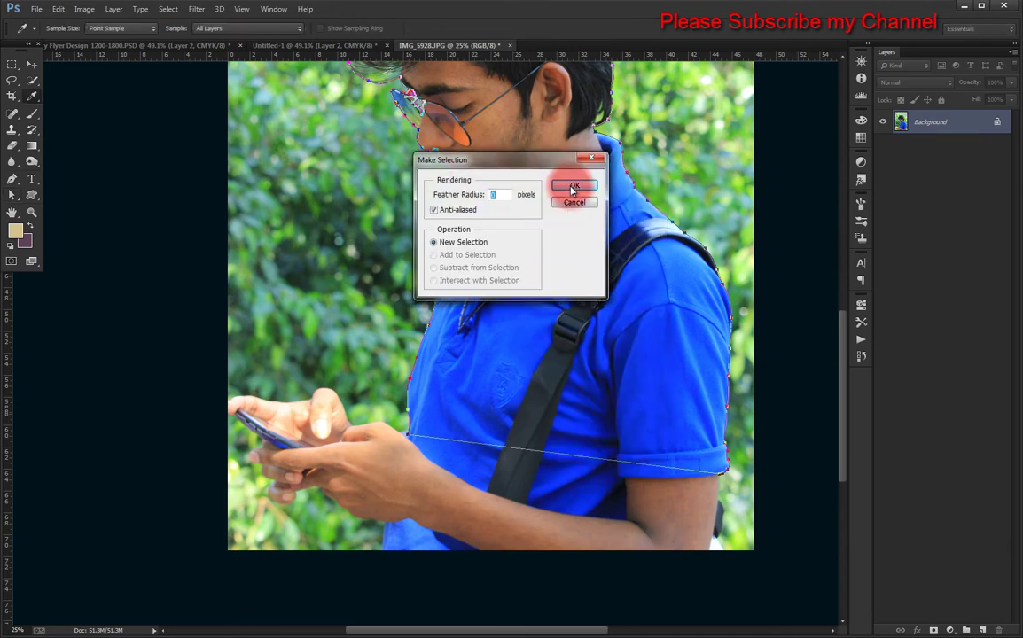
left_click(575, 183)
Step: Open Refine Edge on the young man's selection
left_click(31, 67)
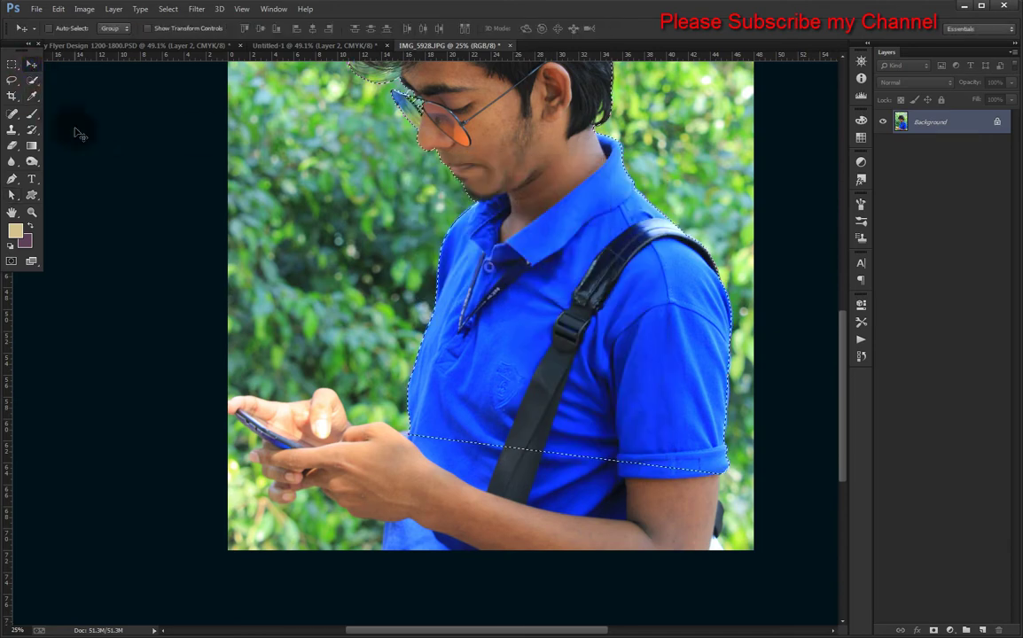
left_click(197, 11)
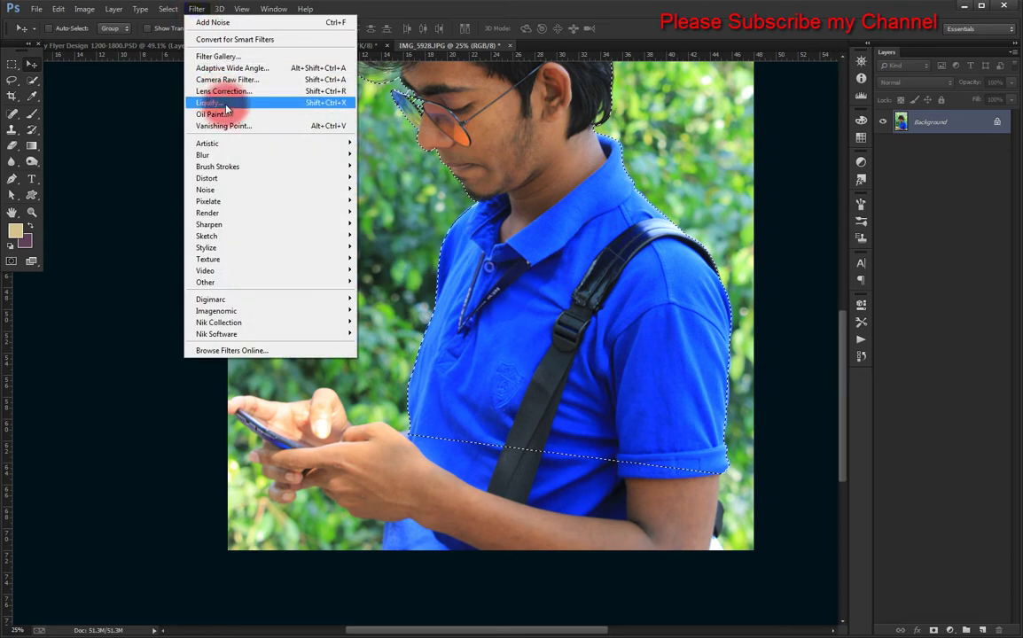
left_click(168, 10)
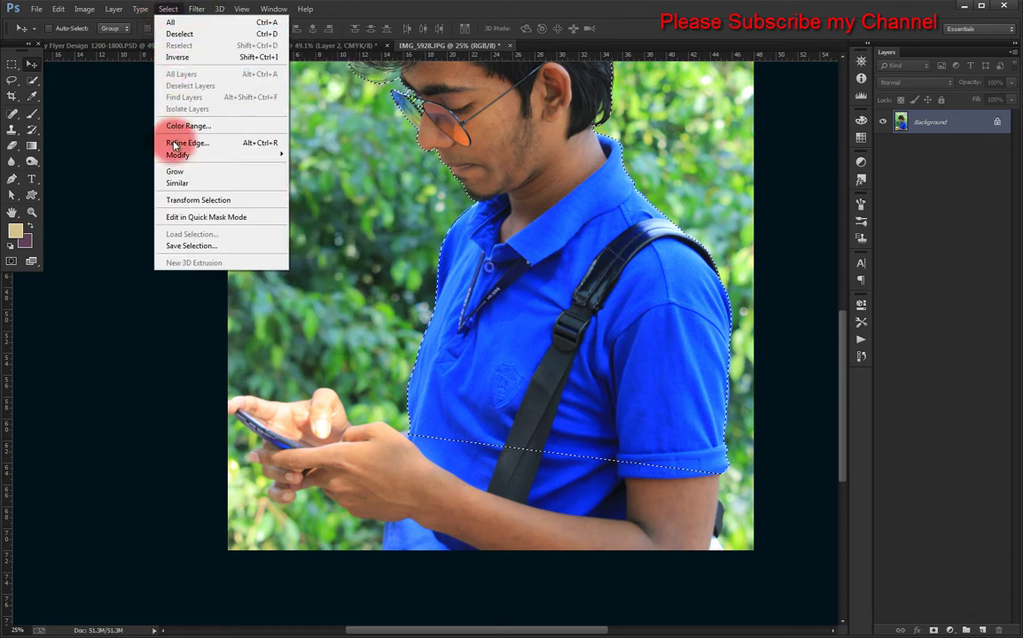
left_click(266, 143)
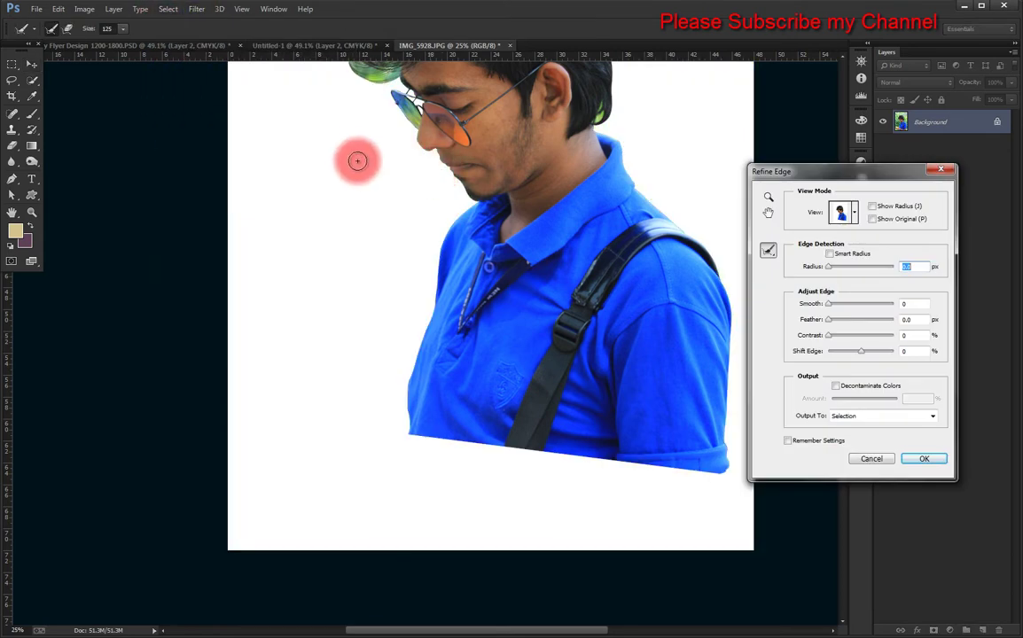
Step: Brush the refine radius along the left and top hair edges
key("ctrl+plus")
scroll(416, 222, "up", 5)
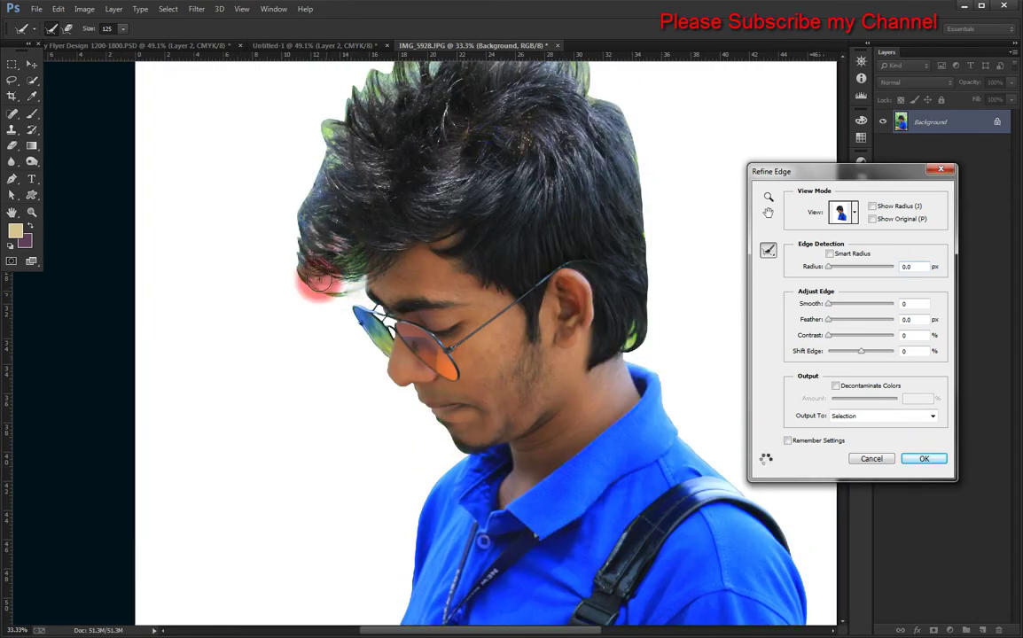
mouse_move(319, 281)
left_mouse_down()
mouse_move(297, 266)
mouse_move(288, 241)
mouse_move(323, 224)
mouse_move(321, 160)
mouse_move(360, 82)
mouse_move(439, 126)
left_mouse_up()
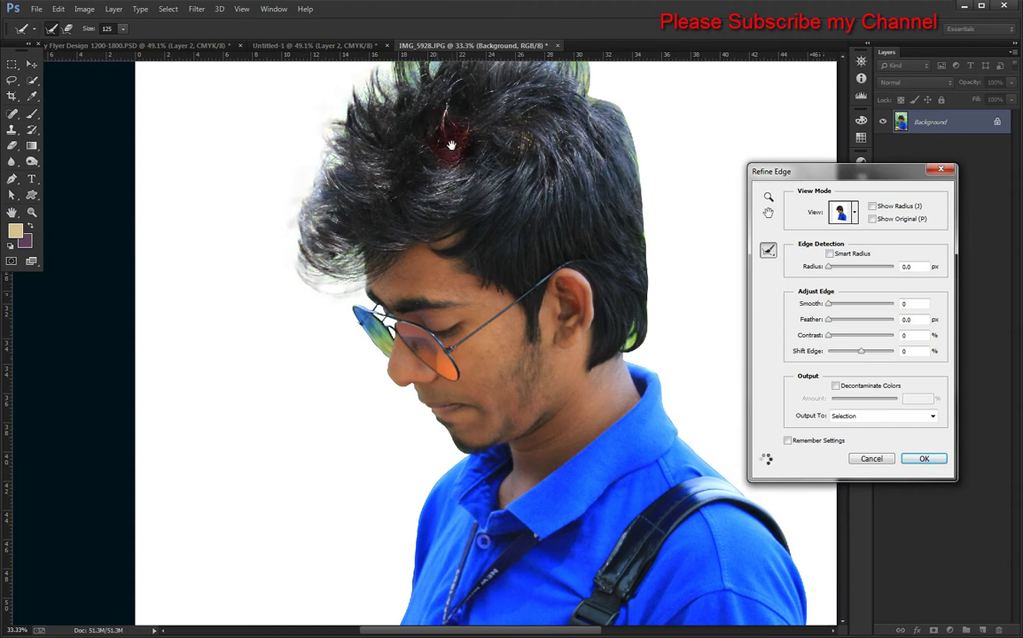
left_click_drag(411, 299, 371, 454)
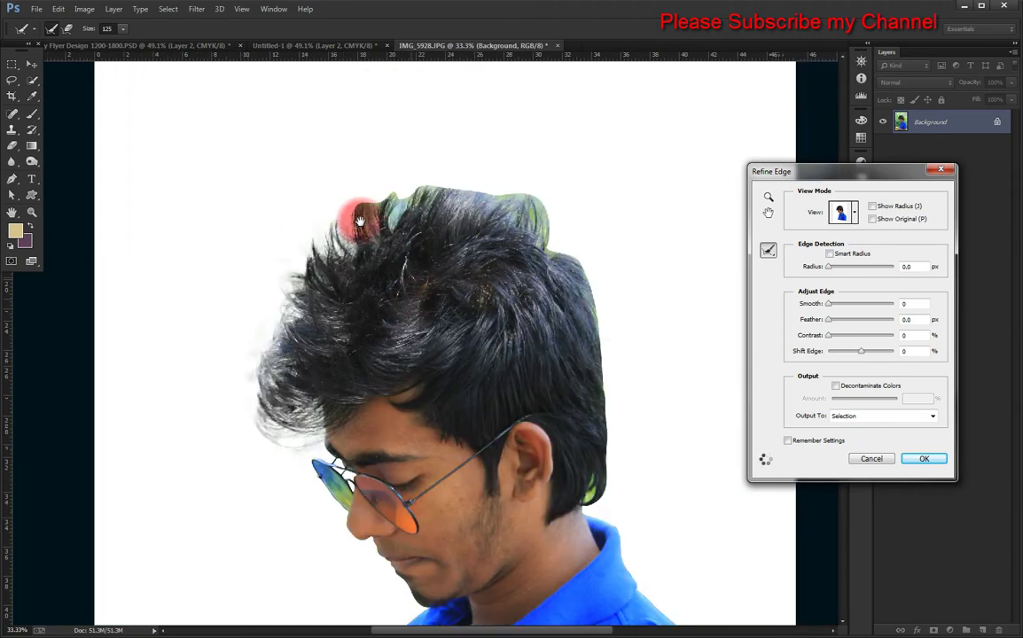
mouse_move(359, 220)
left_mouse_down()
mouse_move(397, 190)
mouse_move(507, 182)
mouse_move(606, 301)
mouse_move(606, 473)
mouse_move(632, 479)
left_mouse_up()
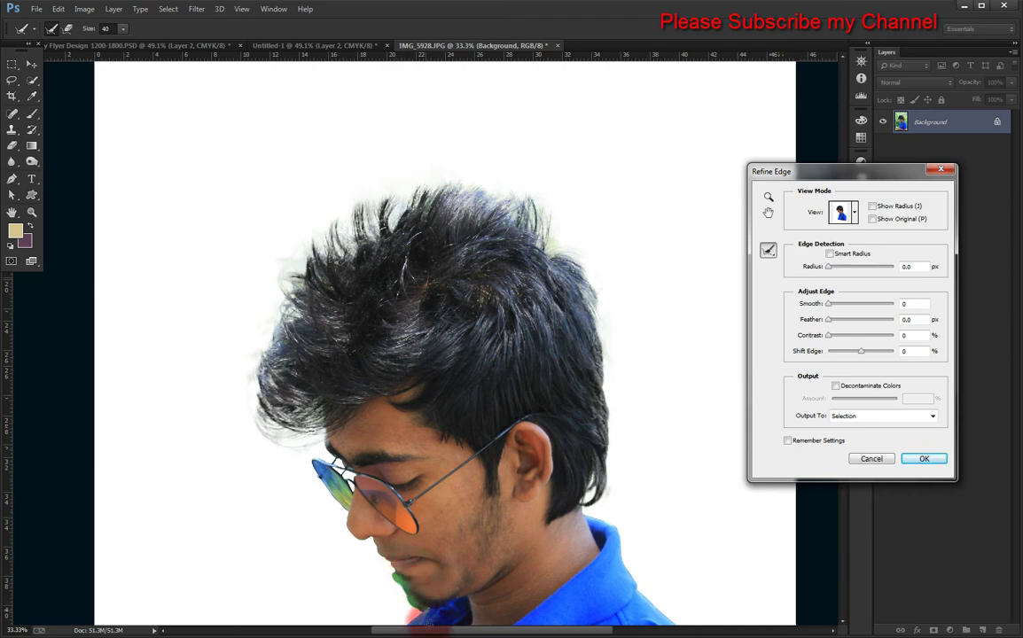
Step: Set Smooth to 15 and output the refined cutout to a new layer
left_click(837, 304)
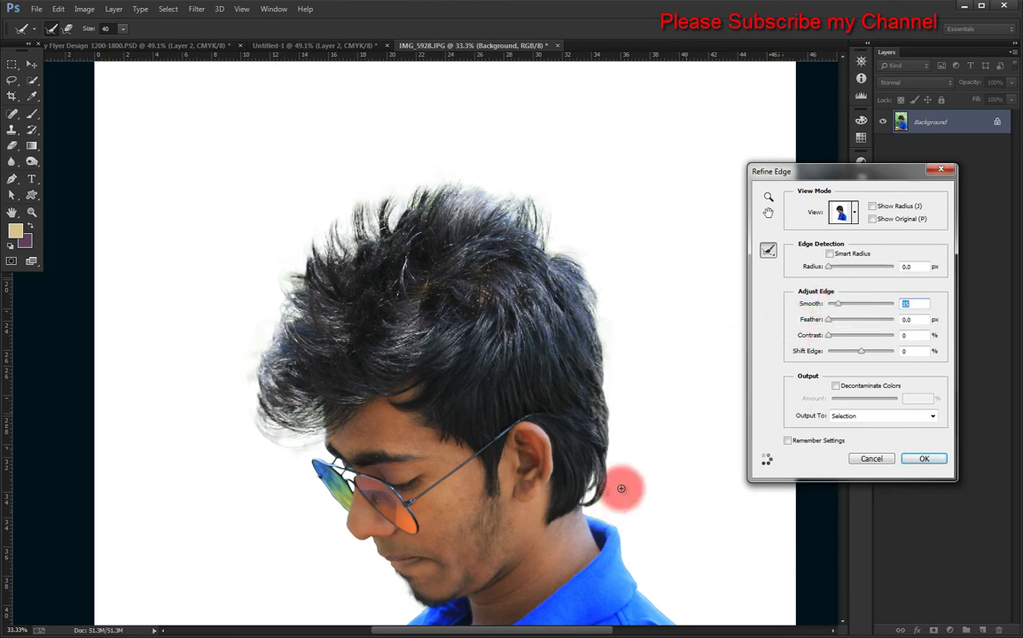
left_click_drag(623, 496, 612, 233)
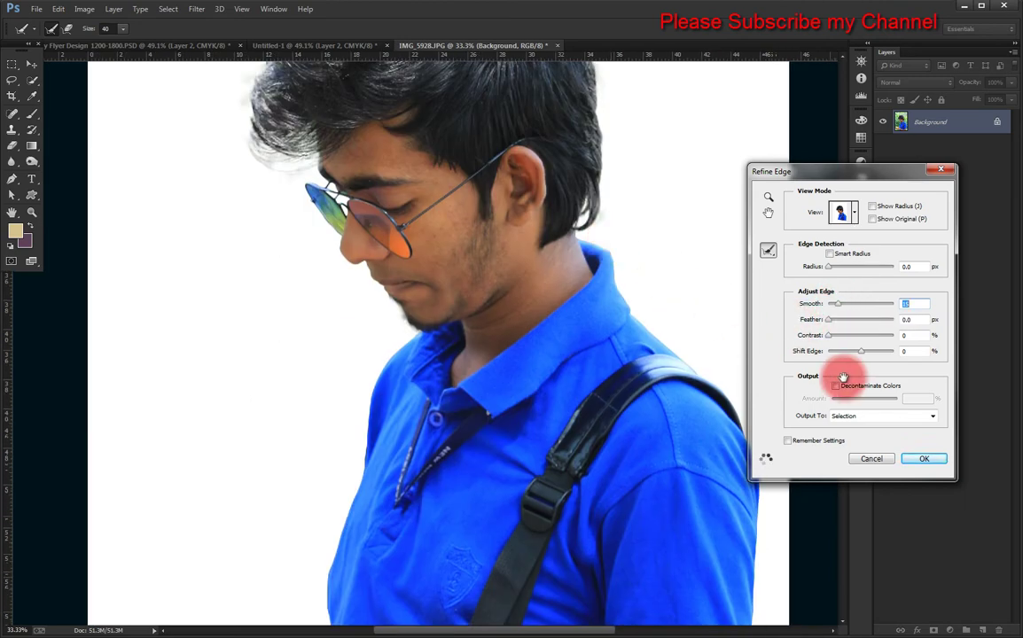
left_click(869, 416)
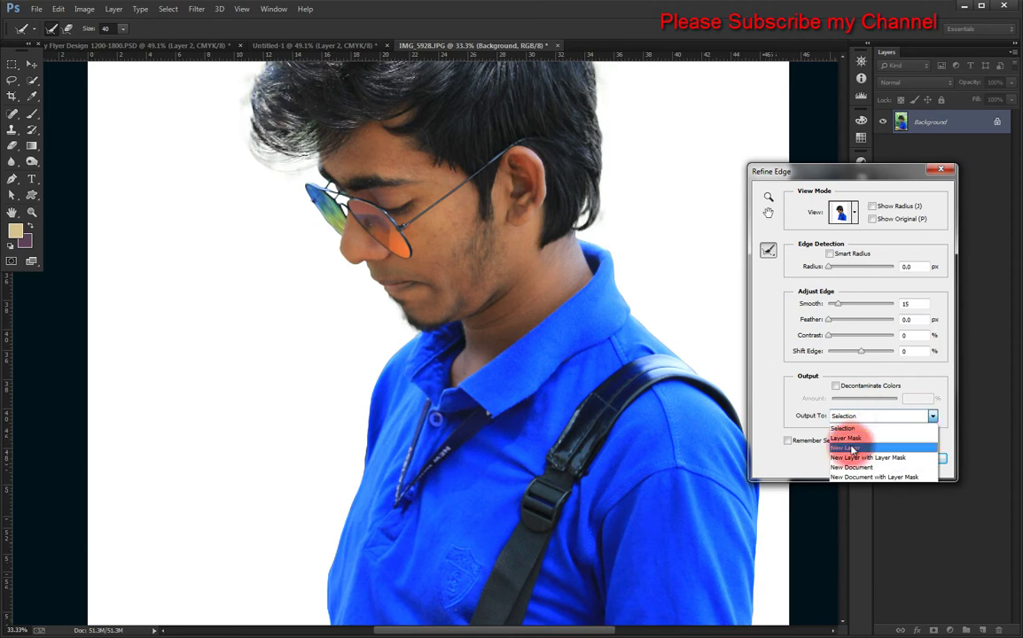
left_click(880, 434)
left_click(919, 460)
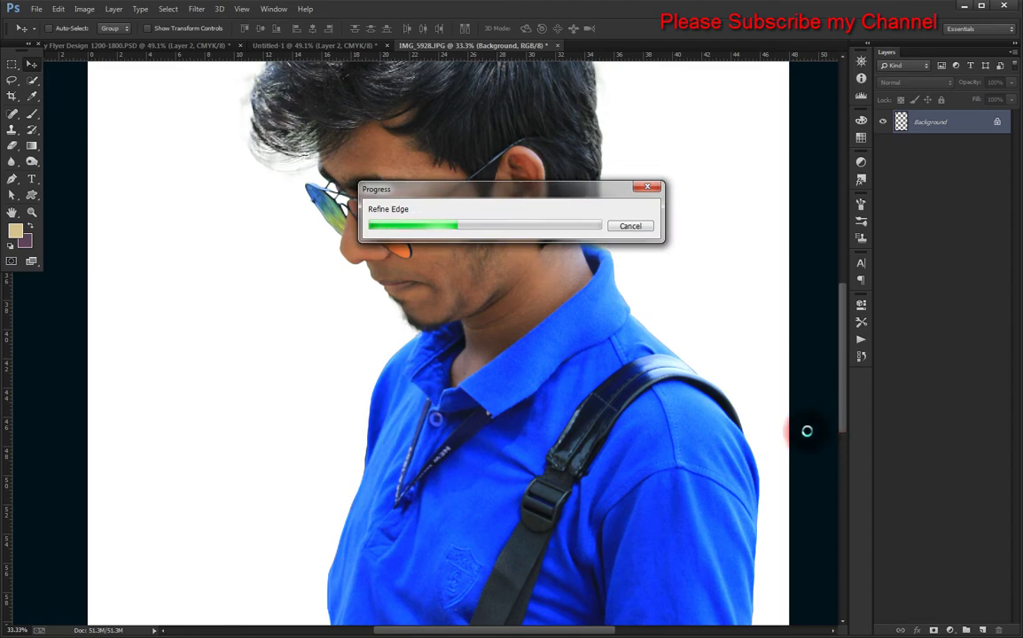
Step: Drag the cut-out young man layer into the Untitled-1 flyer document
scroll(621, 279, "down", 2)
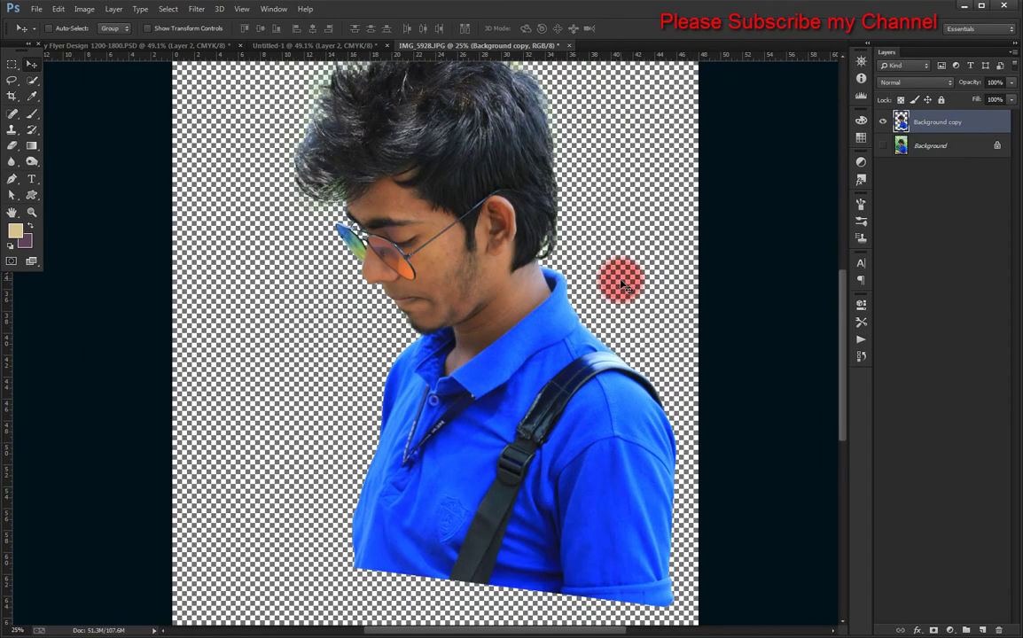
mouse_move(419, 287)
left_mouse_down()
mouse_move(379, 242)
mouse_move(391, 275)
left_mouse_up()
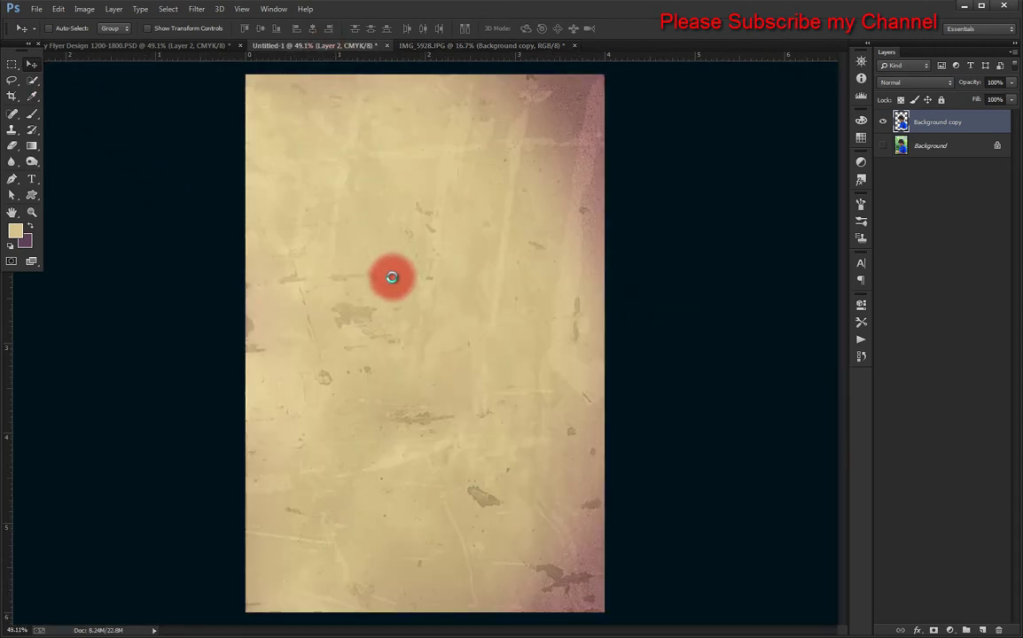
key("ctrl+minus")
key("ctrl+minus")
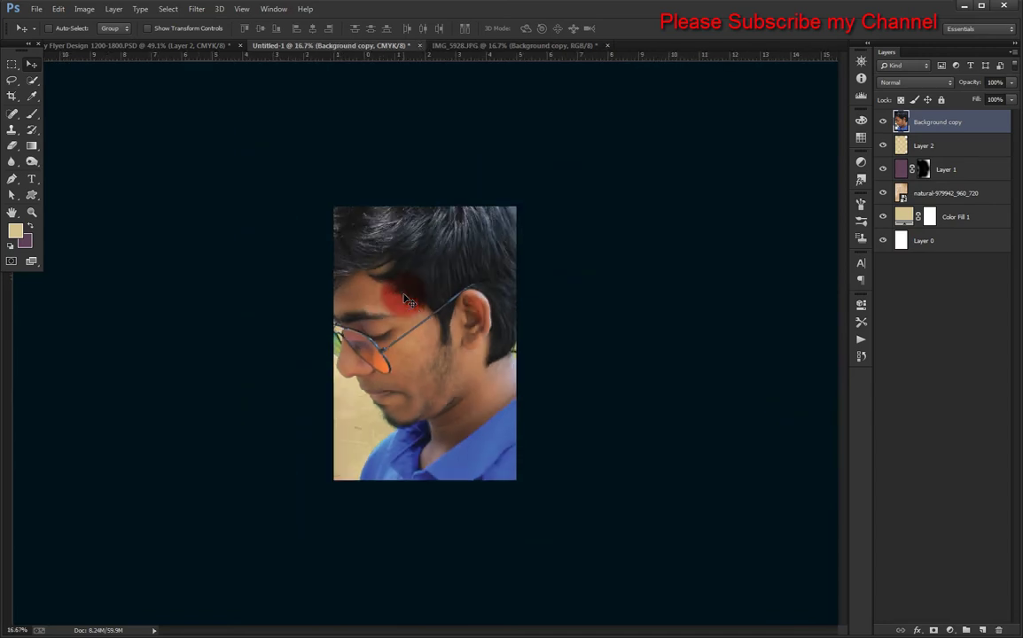
key("ctrl+minus")
key("ctrl+minus")
key("ctrl+minus")
Step: Mirror the man horizontally, scale him to about 27%, and tilt him roughly 7.7°
key("ctrl+t")
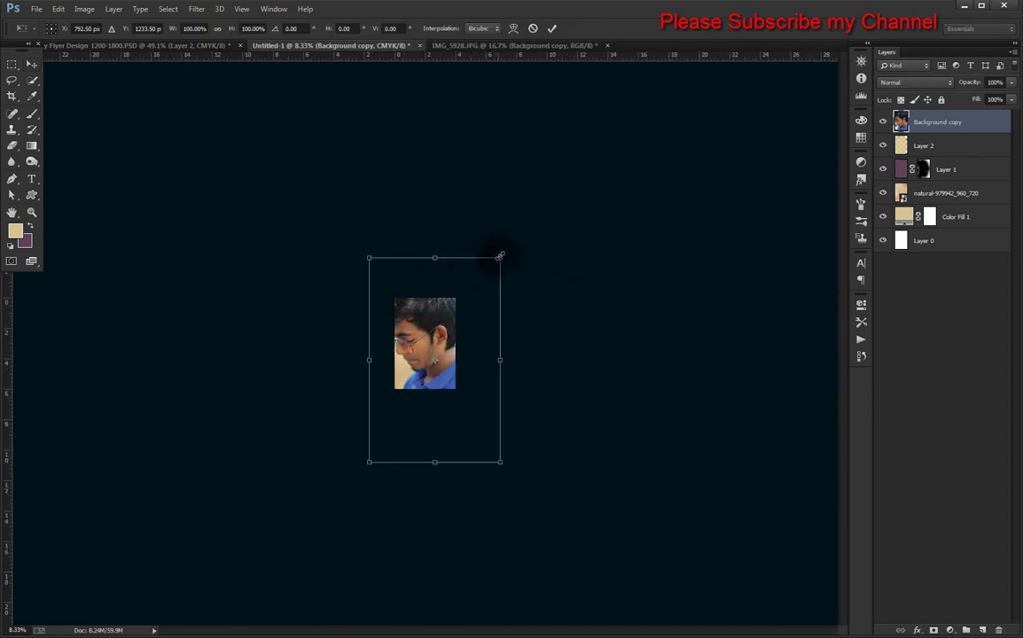
mouse_move(485, 269)
left_mouse_down()
mouse_move(398, 411)
mouse_move(432, 306)
left_mouse_up()
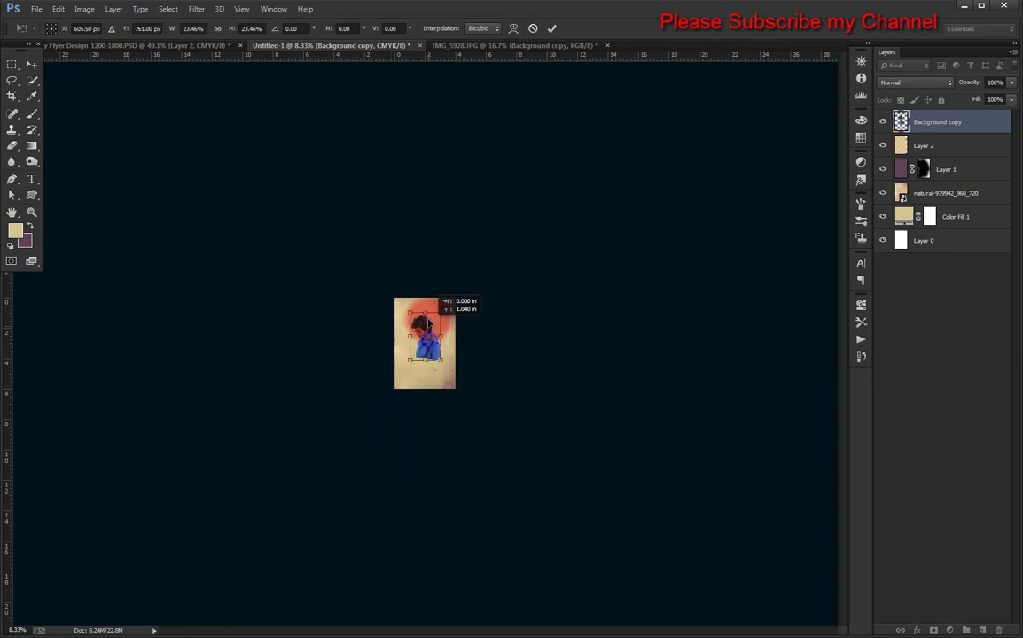
right_click(428, 319)
left_click(472, 509)
key("ctrl+plus")
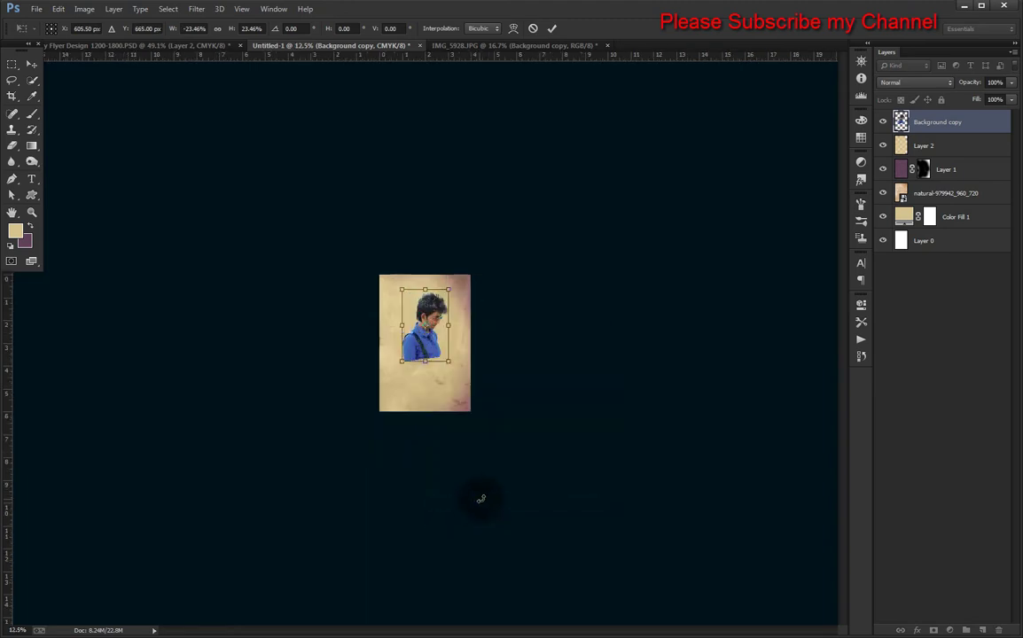
key("ctrl+plus")
key("ctrl+plus")
key("ctrl+plus")
key("ctrl+0")
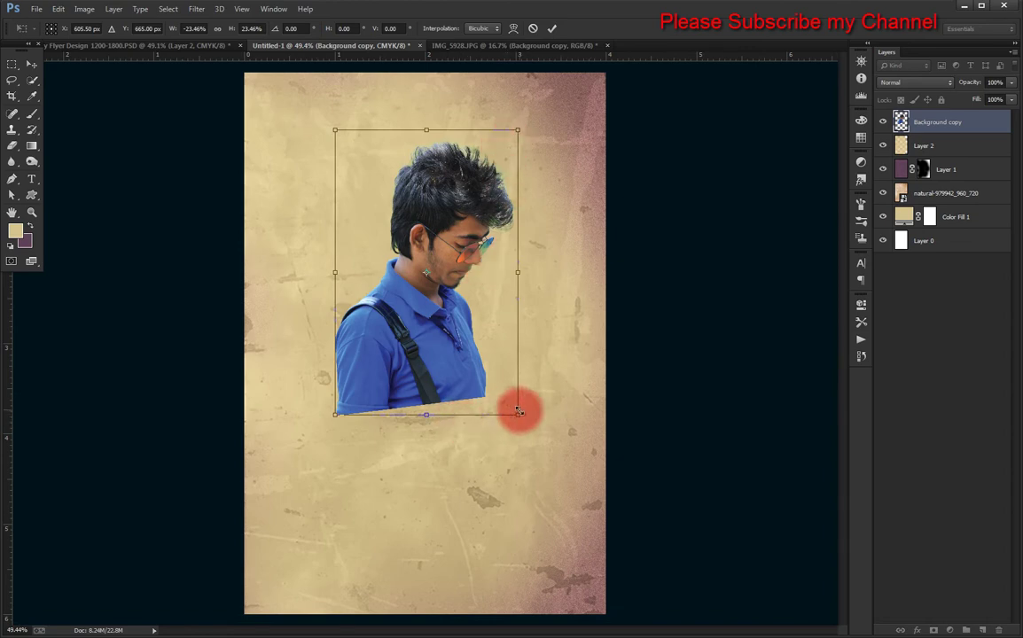
left_click_drag(518, 415, 498, 381)
left_click_drag(456, 95, 438, 92)
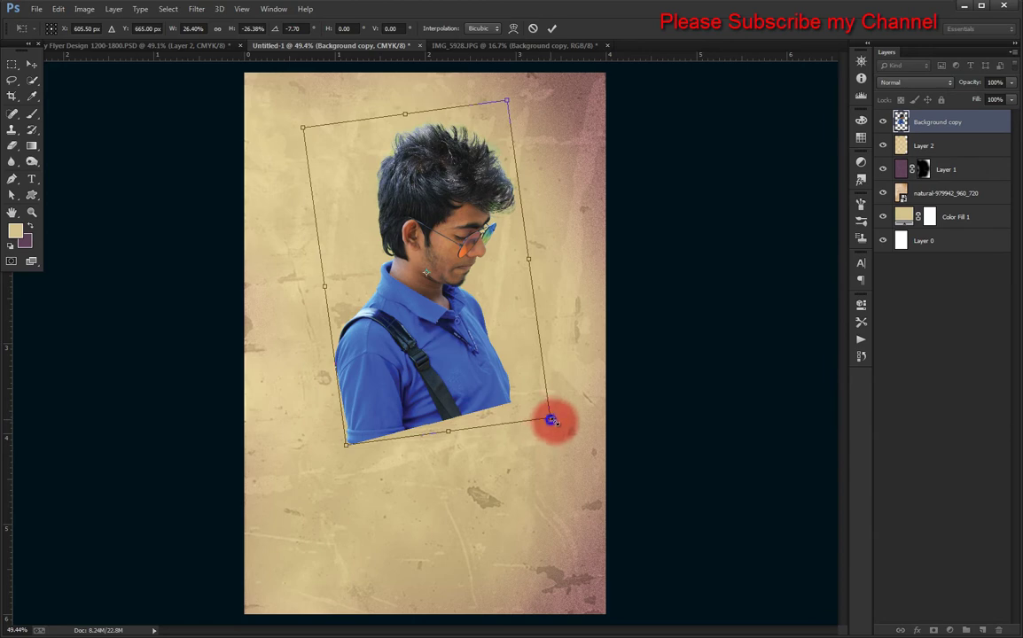
left_click_drag(551, 420, 553, 423)
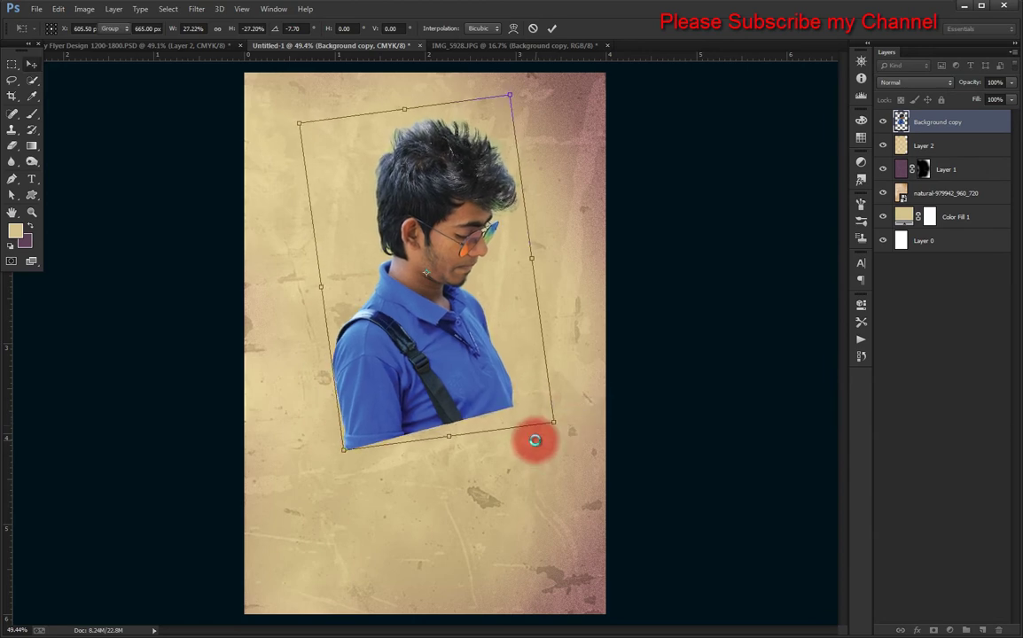
key("Return")
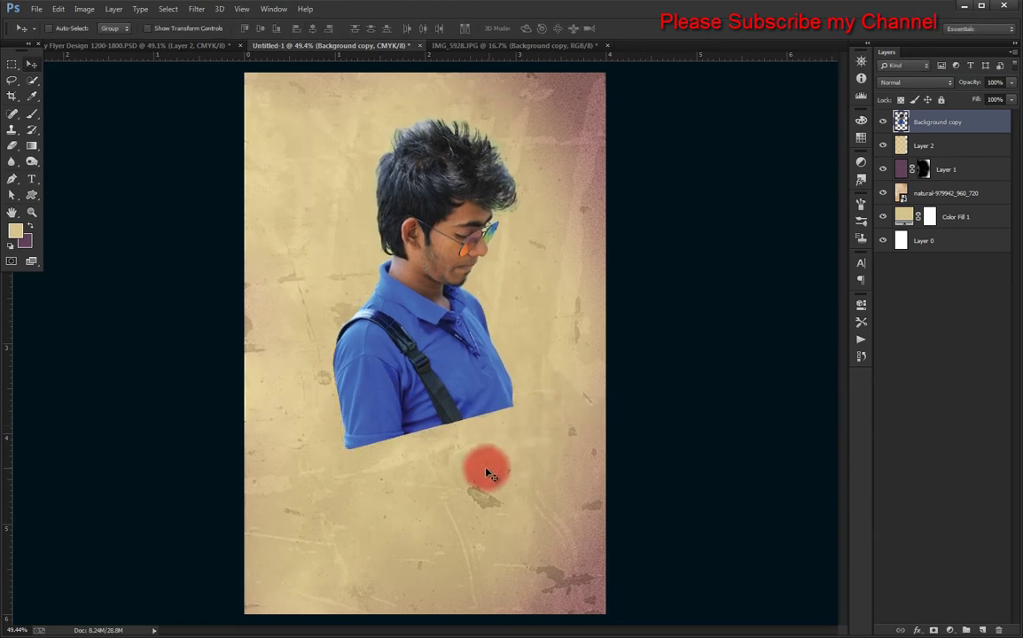
Step: Delete the slanted bottom edge of the shirt with a rectangular selection
left_click(12, 64)
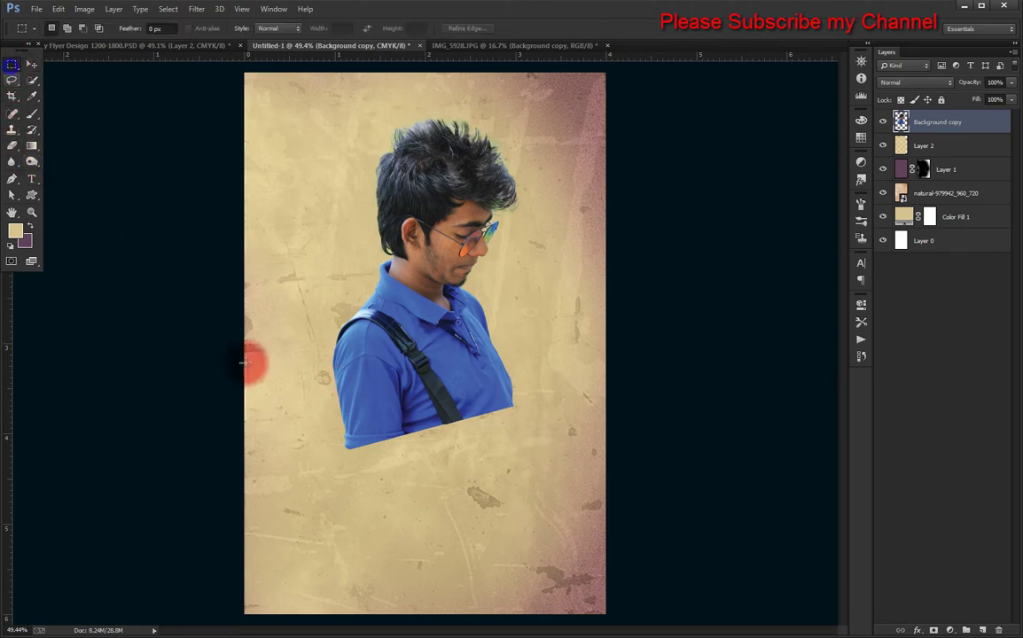
mouse_move(536, 404)
left_mouse_down()
mouse_move(335, 434)
mouse_move(269, 462)
left_mouse_up()
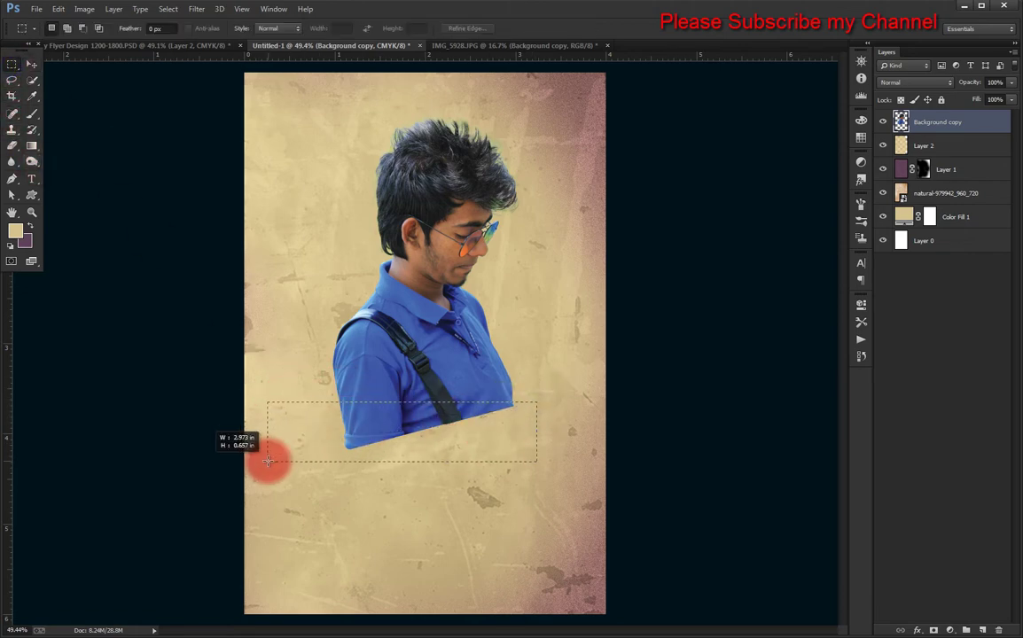
key("Delete")
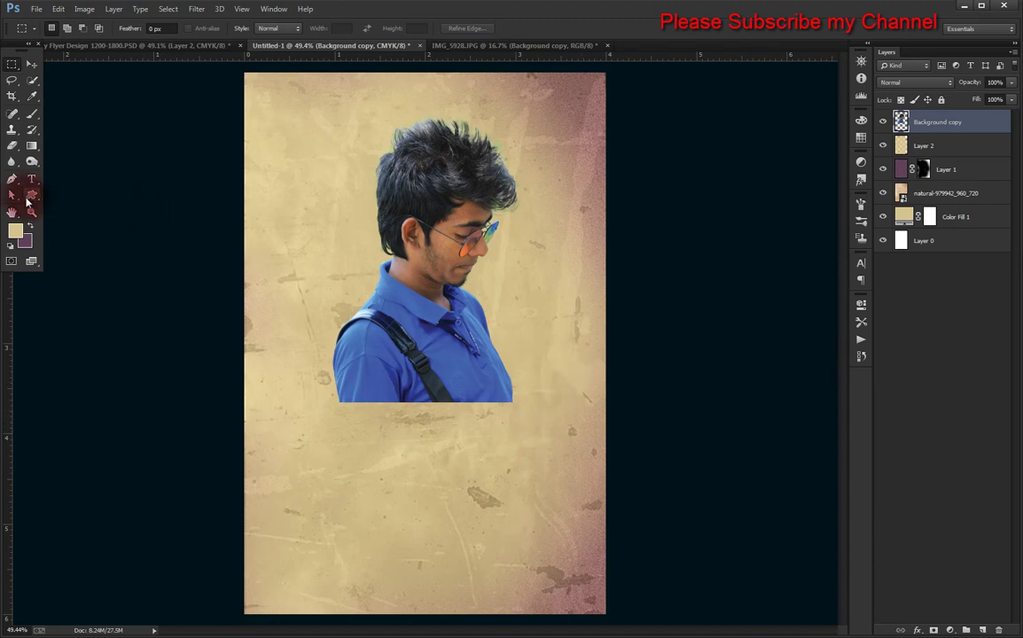
Step: Lighten the top of the man's hair with the Dodge tool
left_click(12, 178)
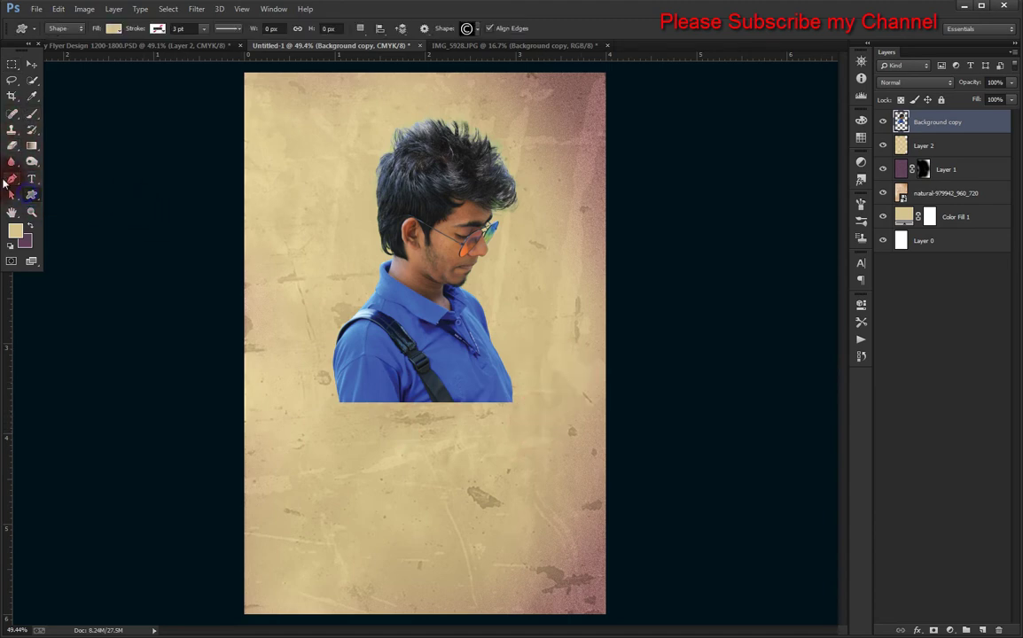
left_click(11, 194)
left_click(32, 159)
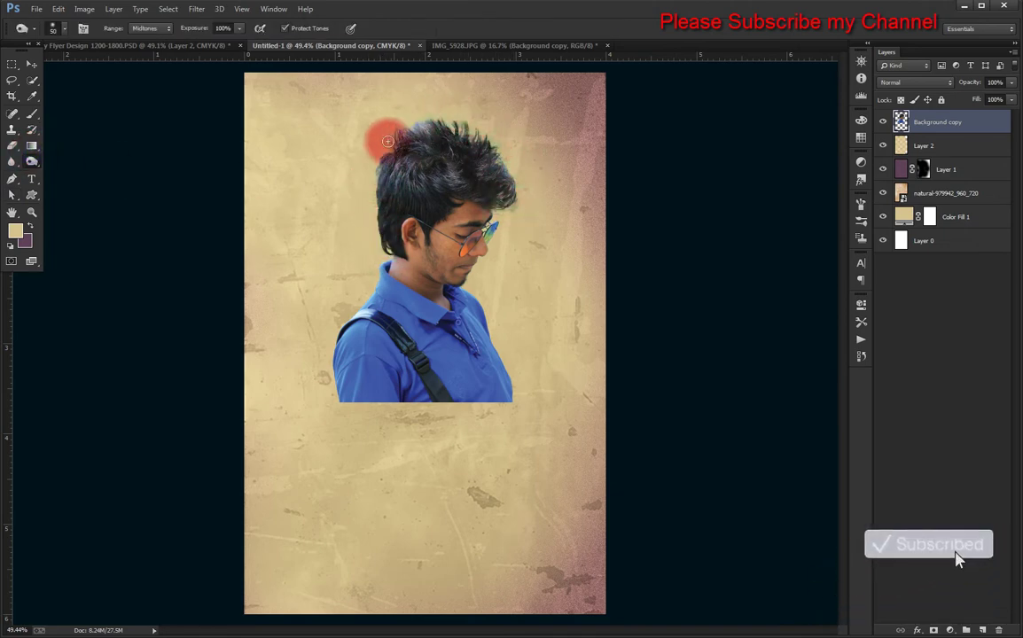
left_click_drag(474, 122, 502, 177)
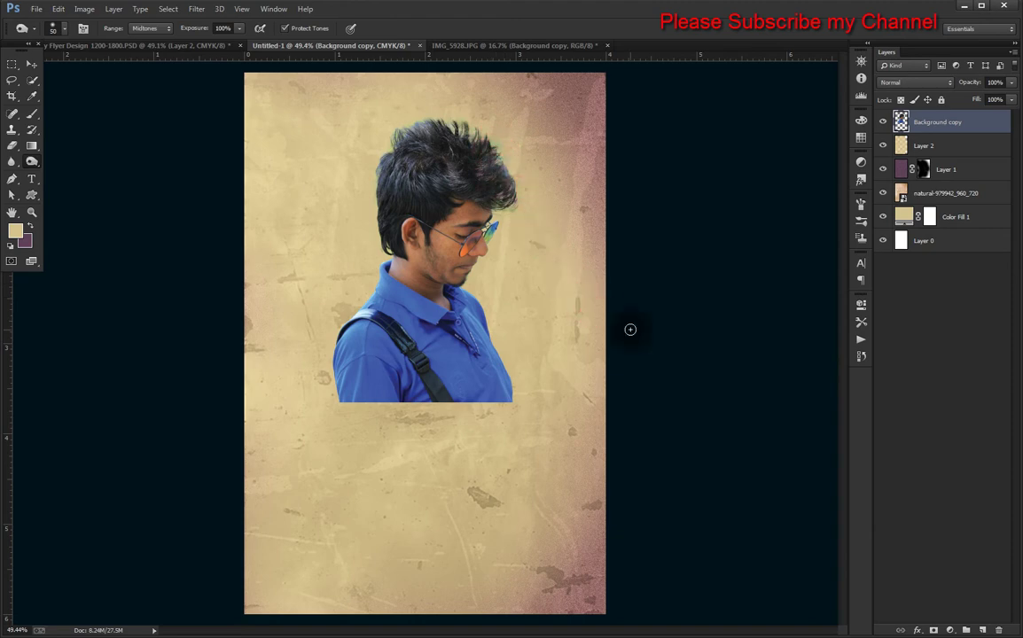
key("ctrl+minus")
key("ctrl+plus")
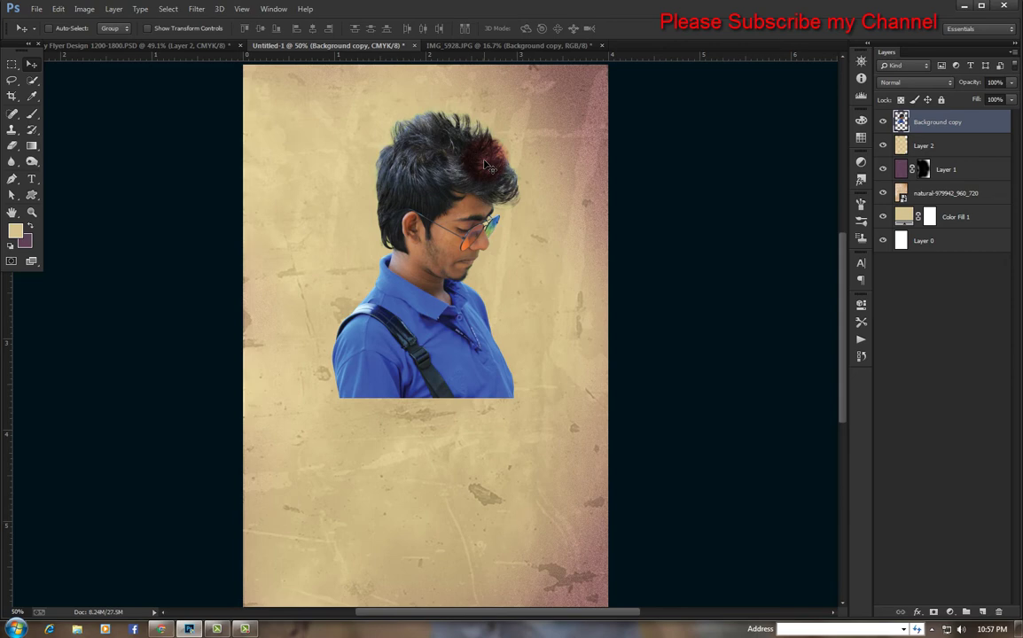
left_click(284, 342)
Step: Give the Eraser a textured splatter brush tip at 181 px
left_click(11, 145)
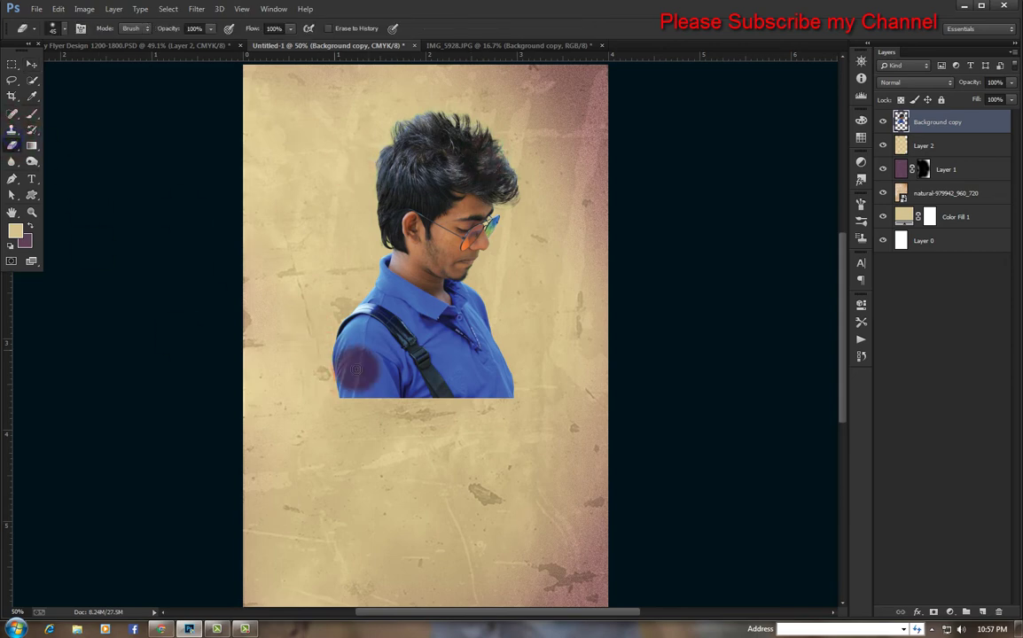
scroll(356, 369, "up", 1)
scroll(359, 370, "up", 1)
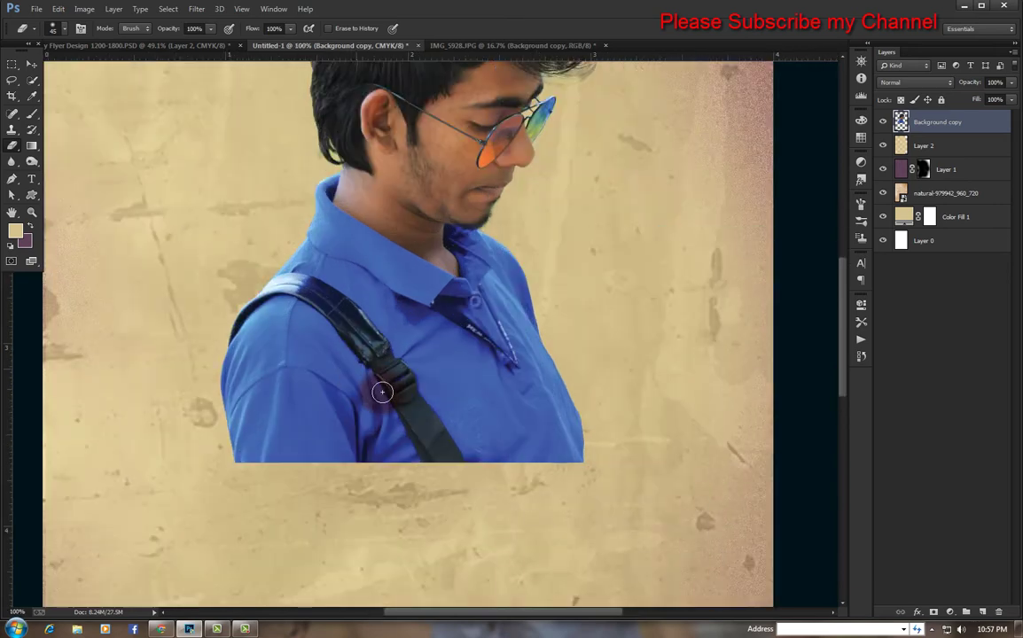
right_click(410, 466)
scroll(488, 568, "down", 5)
left_click(432, 588)
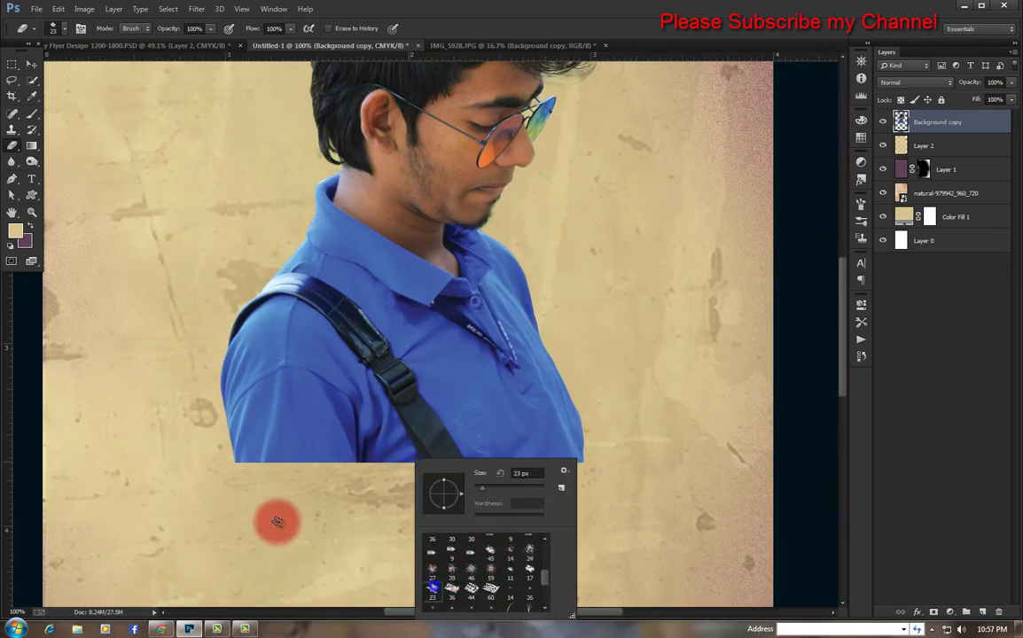
left_click(521, 473)
type("181")
left_click(213, 461)
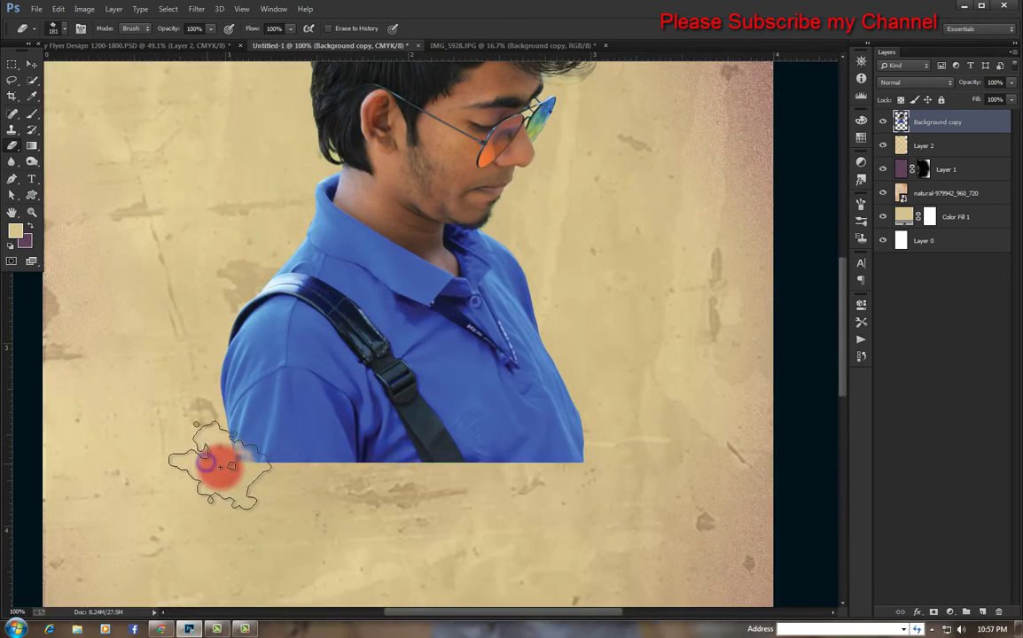
Step: Splatter-erase the shirt's bottom-left and bottom-right edges into the paper
left_click(261, 475)
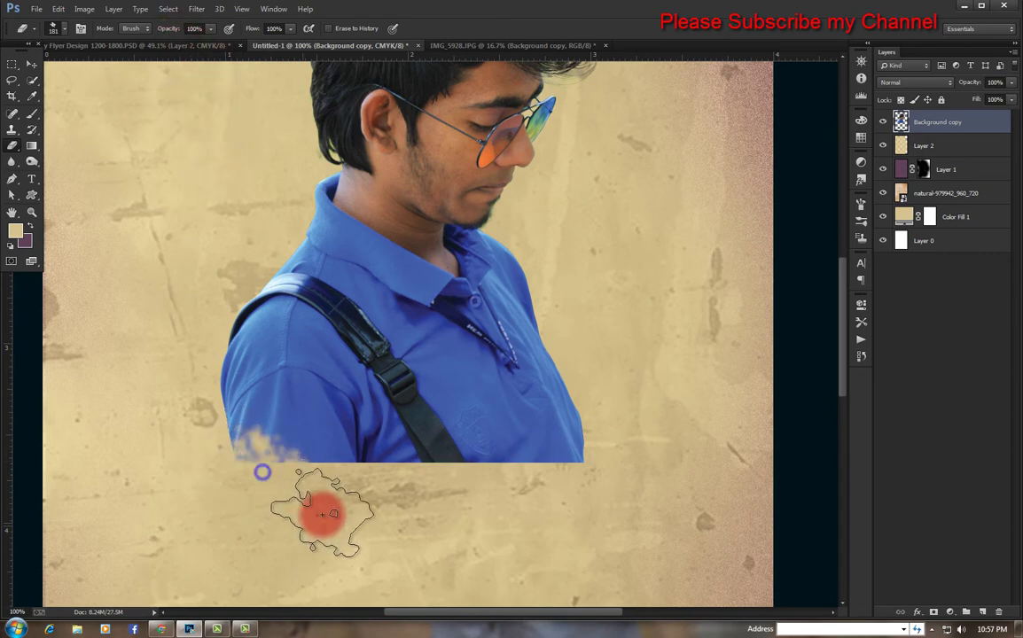
left_click(322, 489)
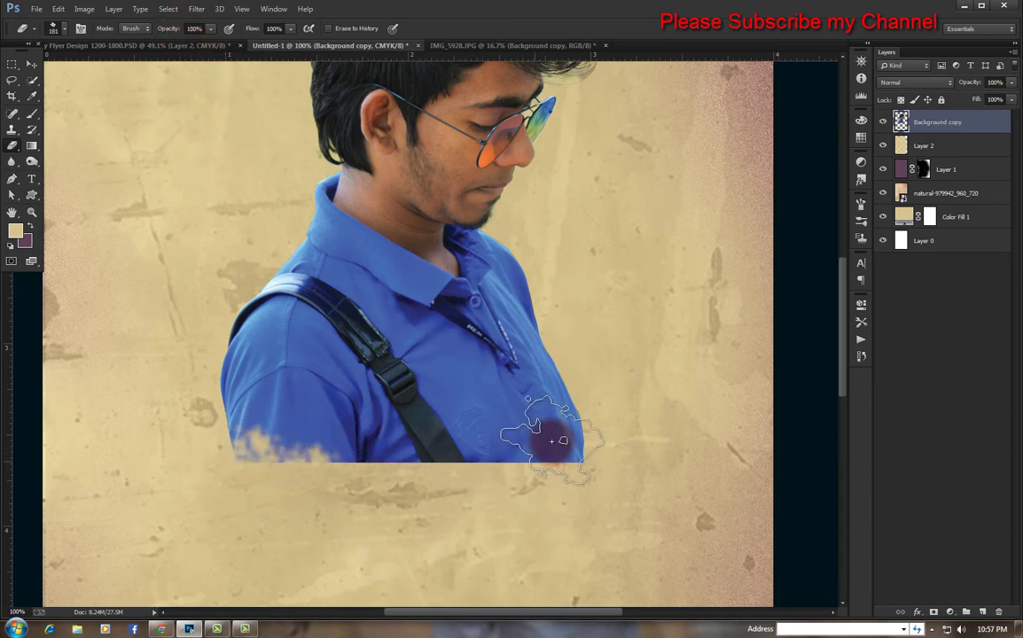
left_click(568, 451)
left_click_drag(492, 470, 416, 480)
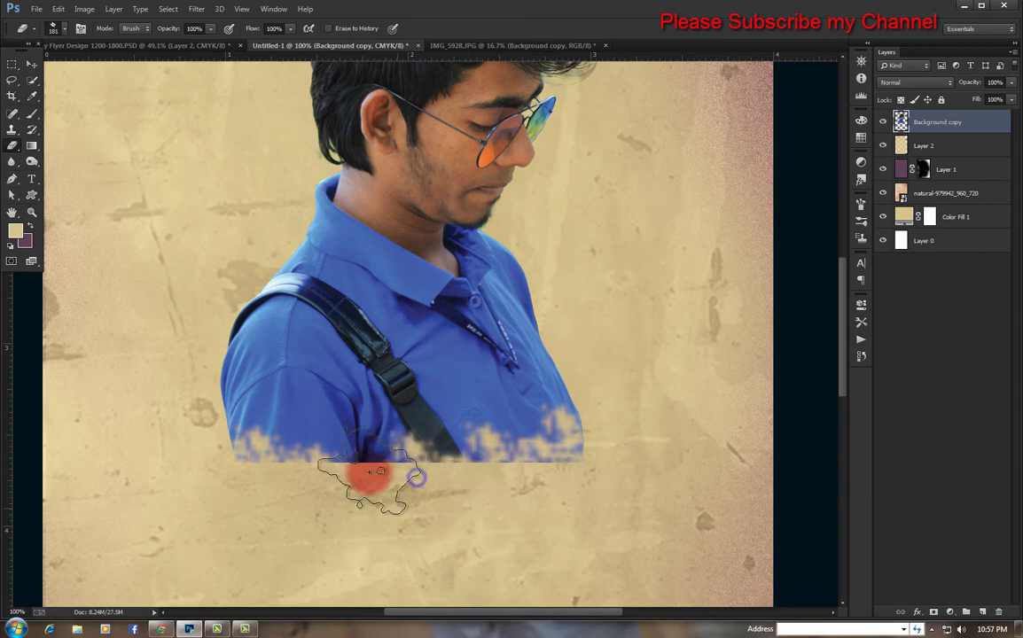
key("ctrl+z")
key("ctrl+z")
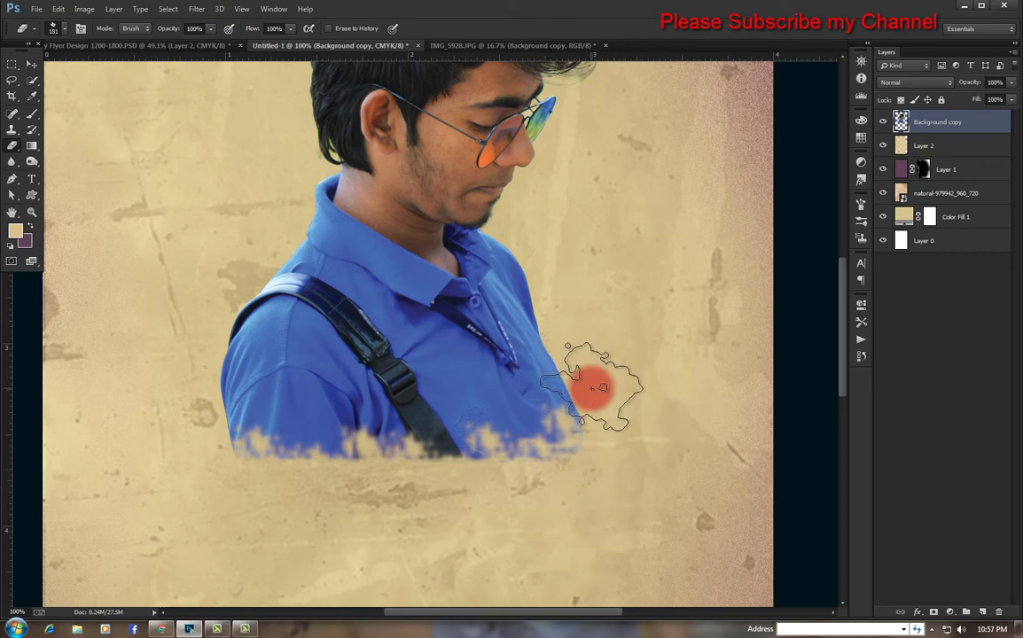
Step: Switch to another splatter tip at 68% opacity and fade the shirt's left shoulder
right_click(589, 388)
double_click(632, 461)
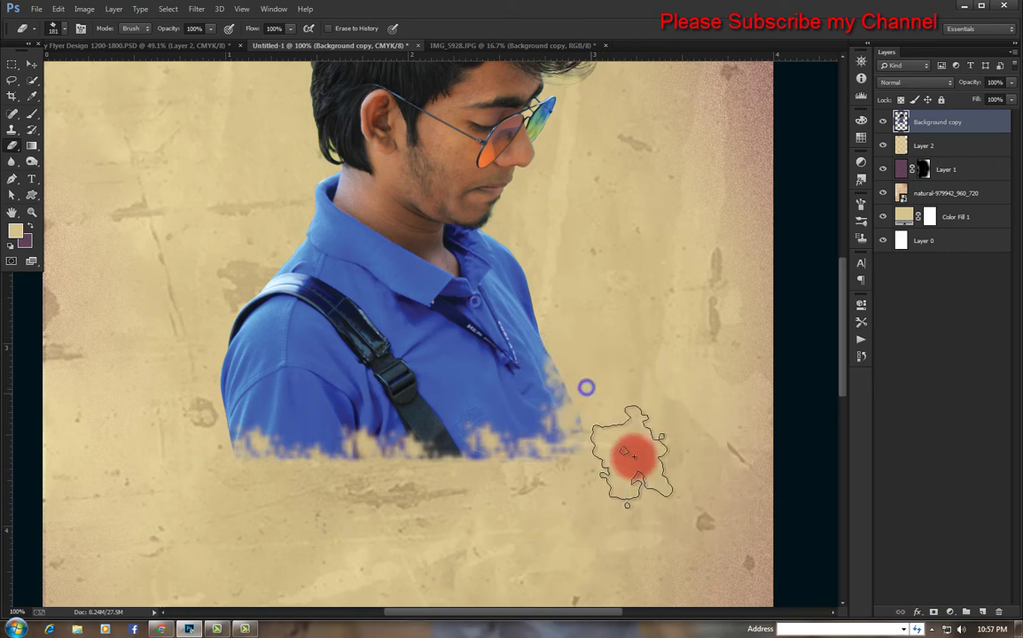
right_click(612, 462)
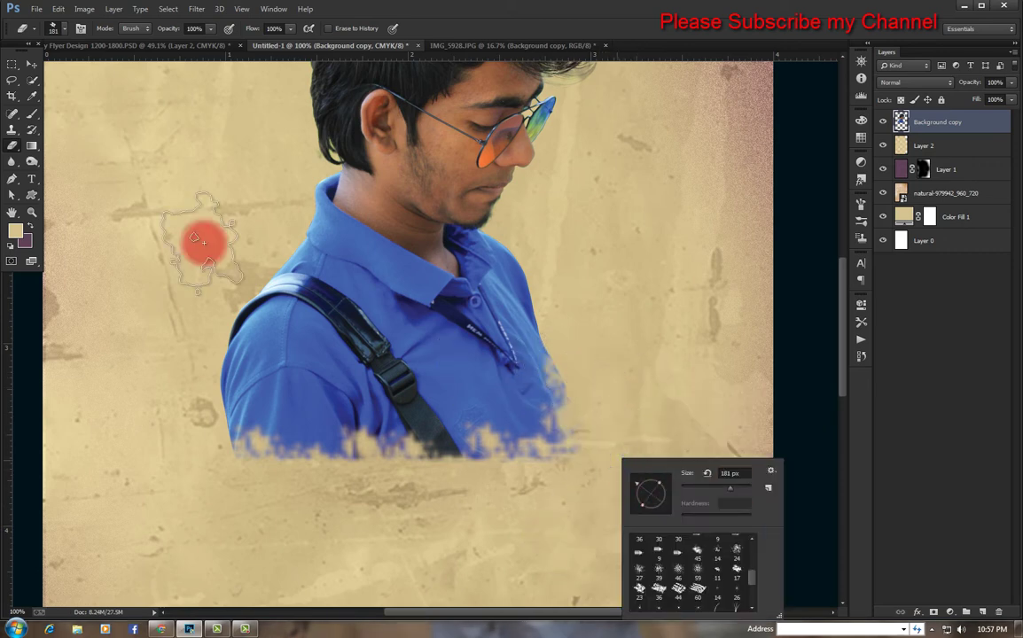
left_click(163, 30)
type("68")
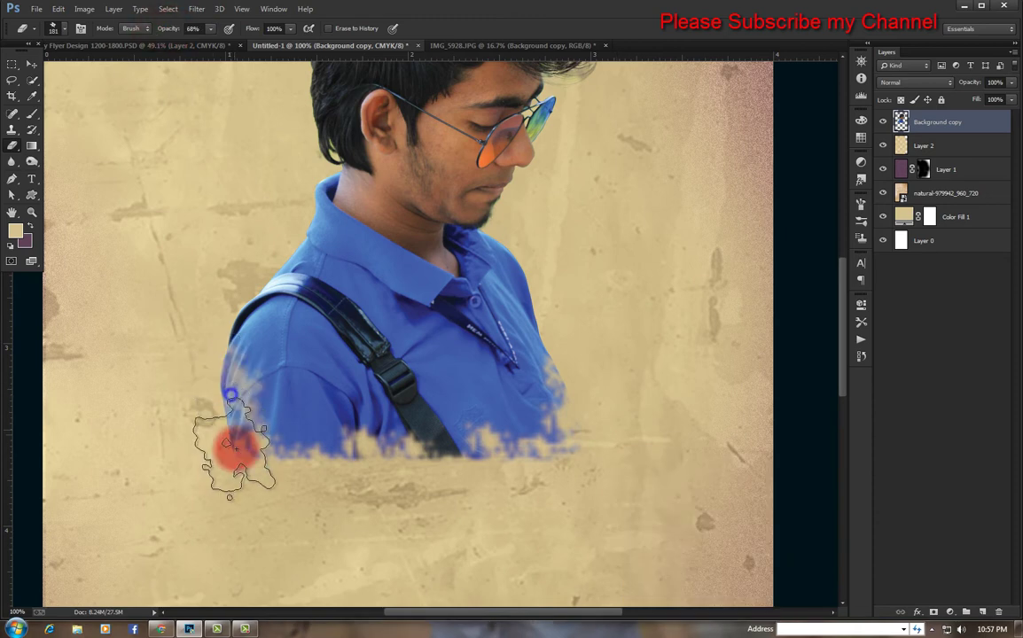
mouse_move(217, 354)
left_mouse_down()
mouse_move(274, 251)
mouse_move(224, 416)
mouse_move(335, 463)
left_mouse_up()
key("ctrl+minus")
key("ctrl+minus")
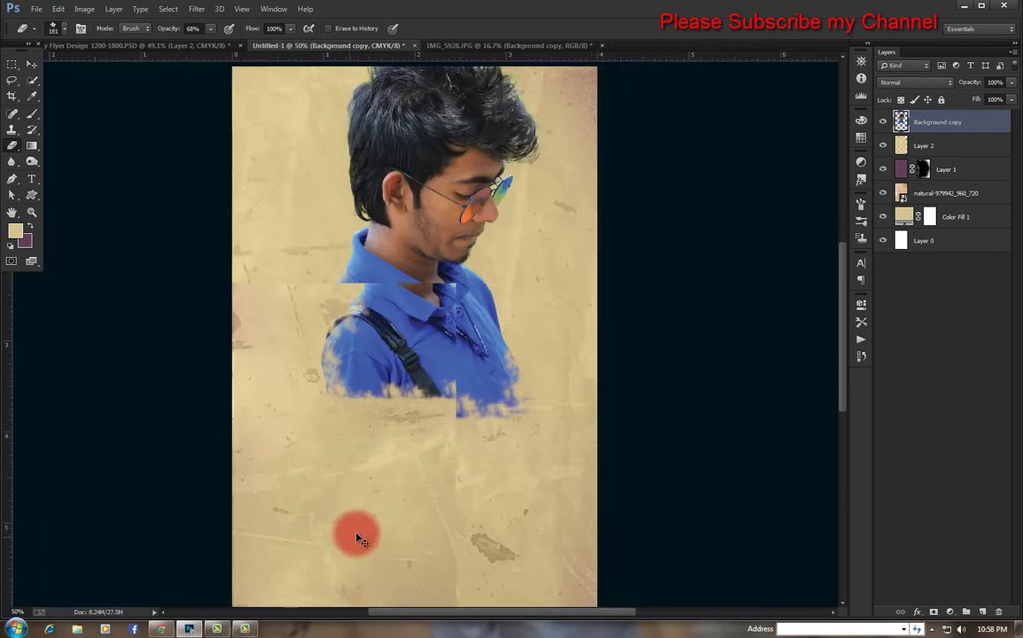
Step: Softly erase the shirt's left side with a soft round brush at 300 px
right_click(414, 547)
scroll(413, 542, "up", 3)
left_click(286, 414)
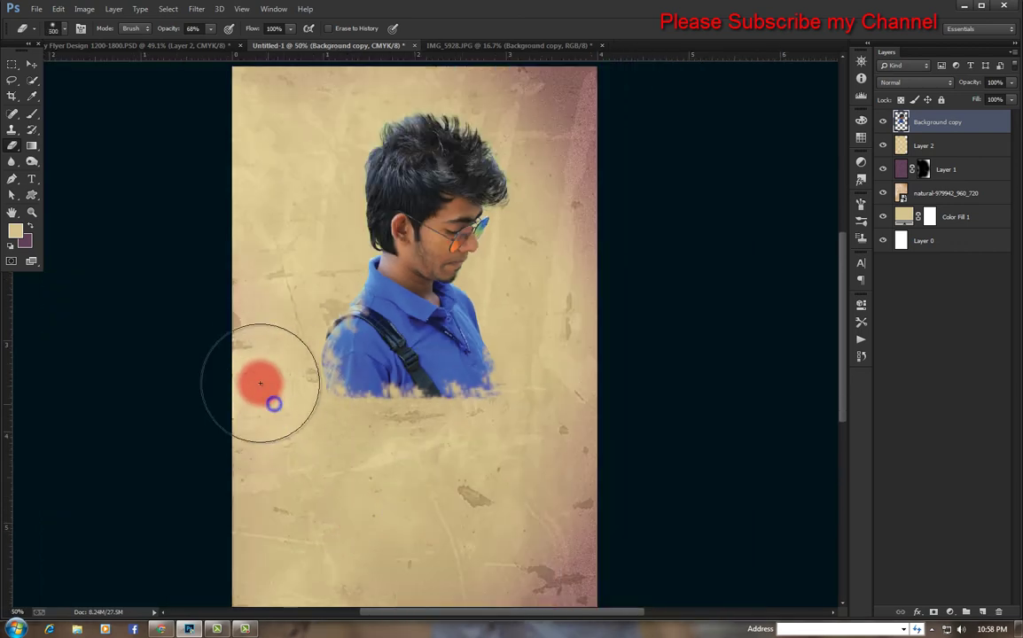
mouse_move(287, 414)
left_mouse_down()
mouse_move(269, 356)
mouse_move(281, 292)
mouse_move(311, 270)
mouse_move(288, 238)
mouse_move(312, 216)
mouse_move(304, 160)
mouse_move(377, 86)
mouse_move(365, 78)
mouse_move(317, 155)
left_mouse_up()
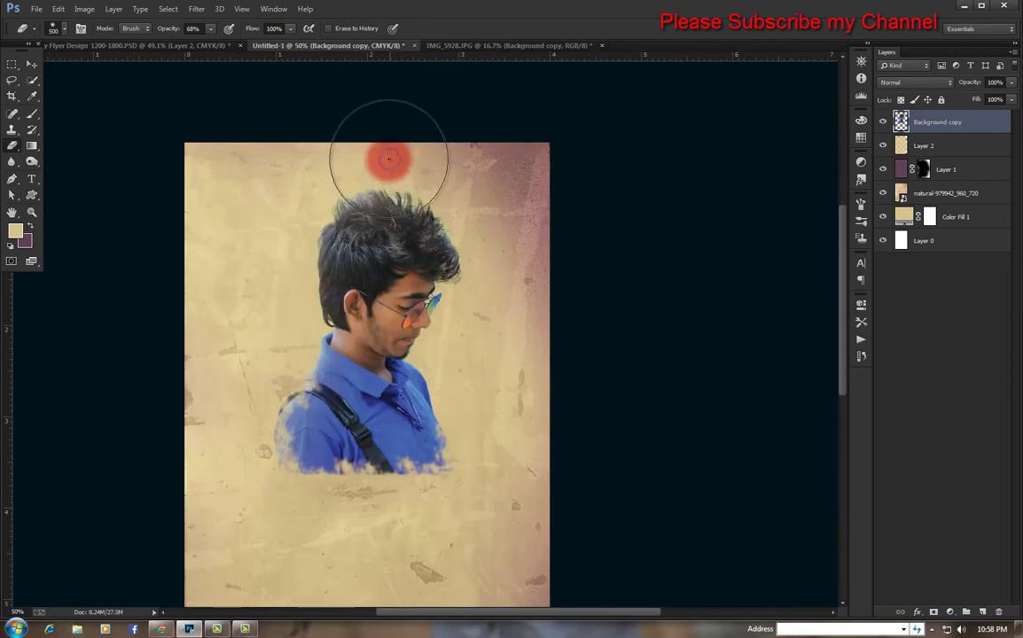
mouse_move(461, 174)
left_mouse_down()
mouse_move(365, 169)
mouse_move(331, 187)
mouse_move(429, 178)
mouse_move(476, 206)
mouse_move(514, 306)
mouse_move(500, 355)
mouse_move(525, 281)
mouse_move(505, 258)
mouse_move(528, 310)
mouse_move(520, 296)
mouse_move(499, 392)
mouse_move(361, 399)
mouse_move(557, 413)
mouse_move(277, 357)
mouse_move(313, 383)
mouse_move(402, 407)
mouse_move(542, 348)
mouse_move(350, 389)
mouse_move(491, 457)
left_mouse_up()
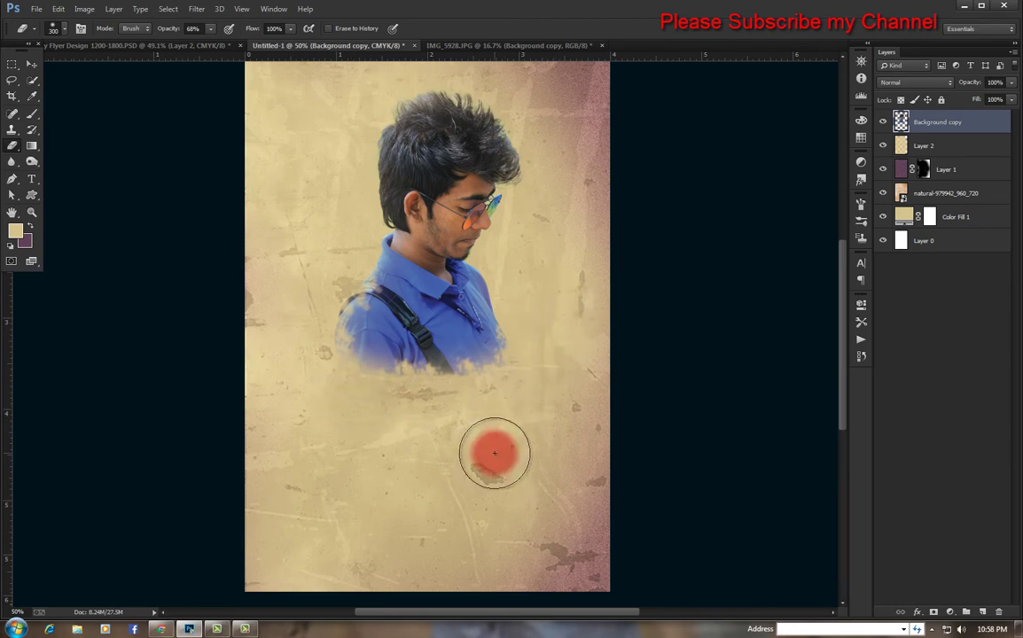
key("ctrl+plus")
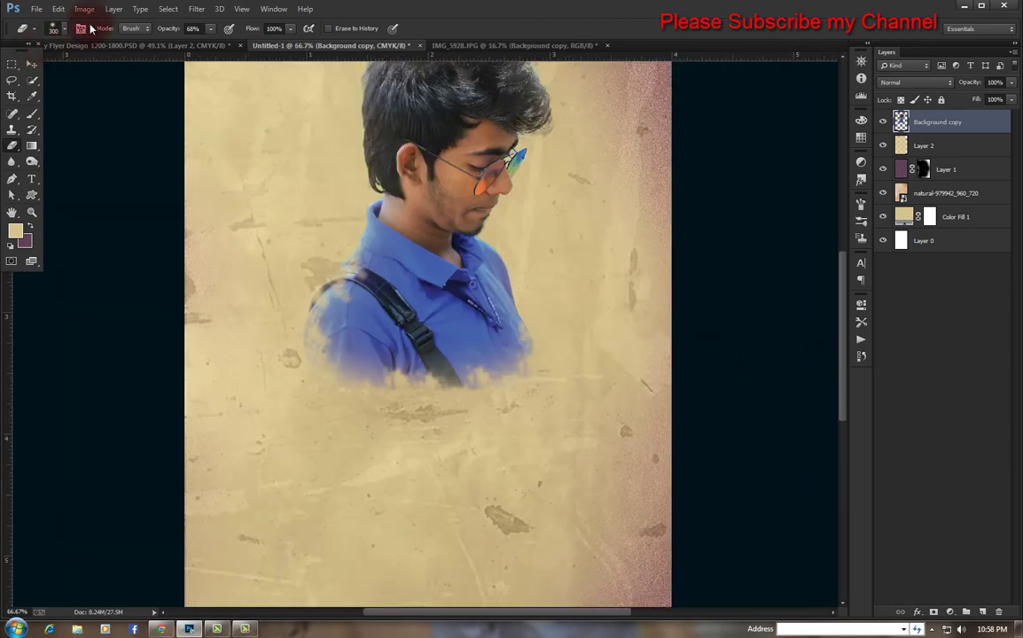
left_click(86, 11)
mouse_move(103, 40)
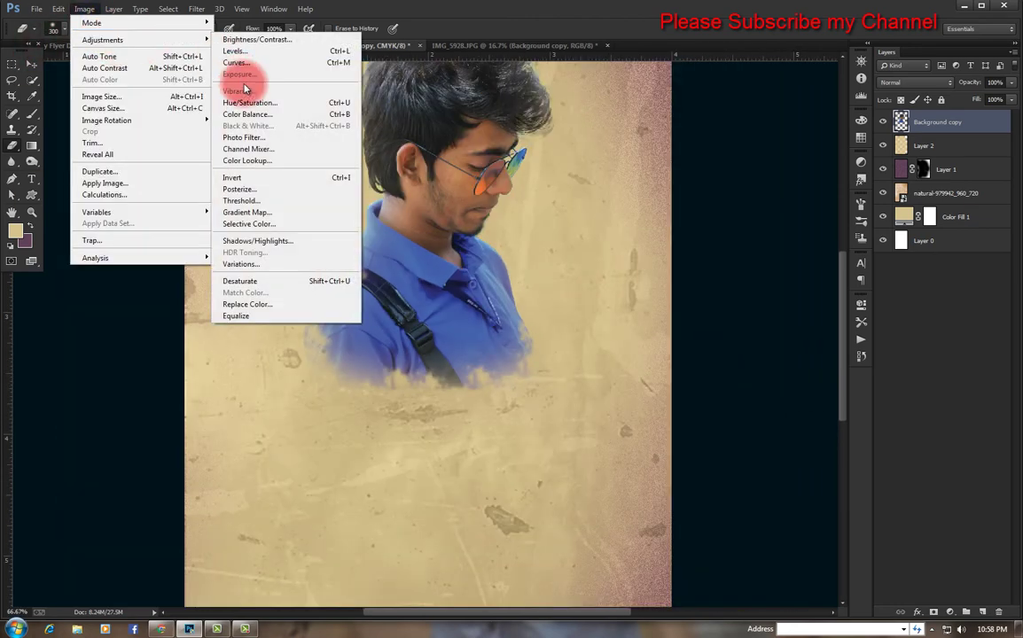
Step: Apply Selective Color, setting Reds black to -25 and adjusting Blacks, Neutrals and Yellows
left_click(270, 221)
left_click(666, 342)
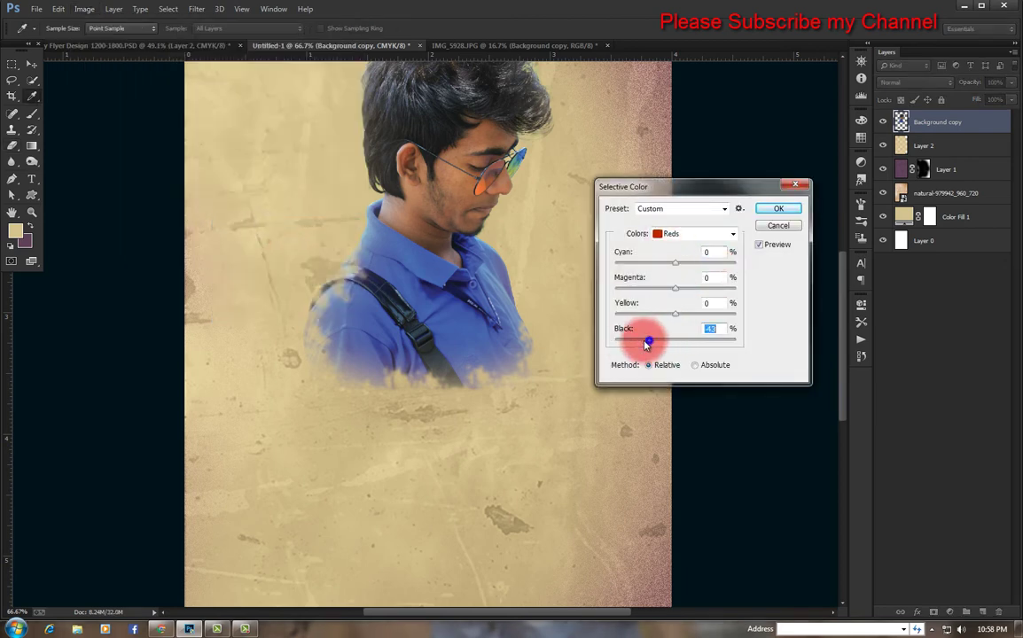
left_click_drag(647, 344, 660, 341)
left_click(706, 233)
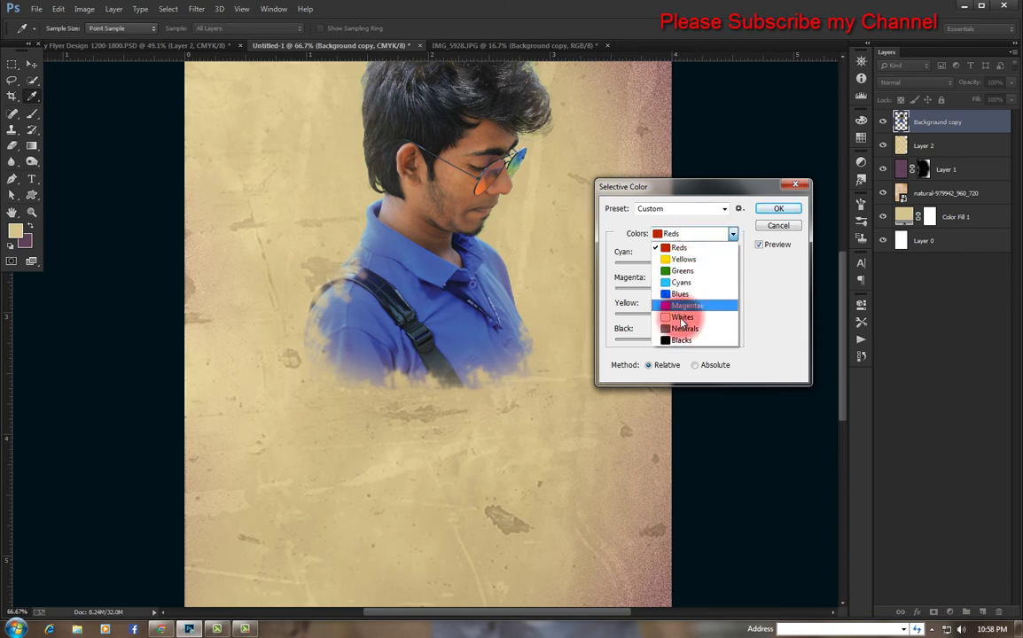
left_click(679, 339)
left_click_drag(688, 343, 683, 345)
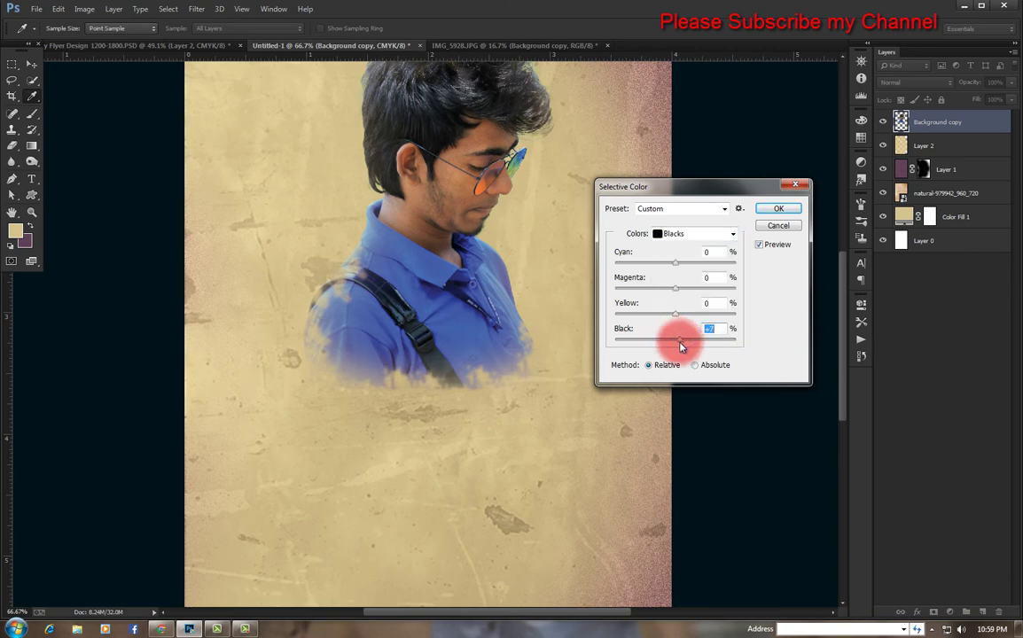
left_click(681, 233)
left_click(674, 328)
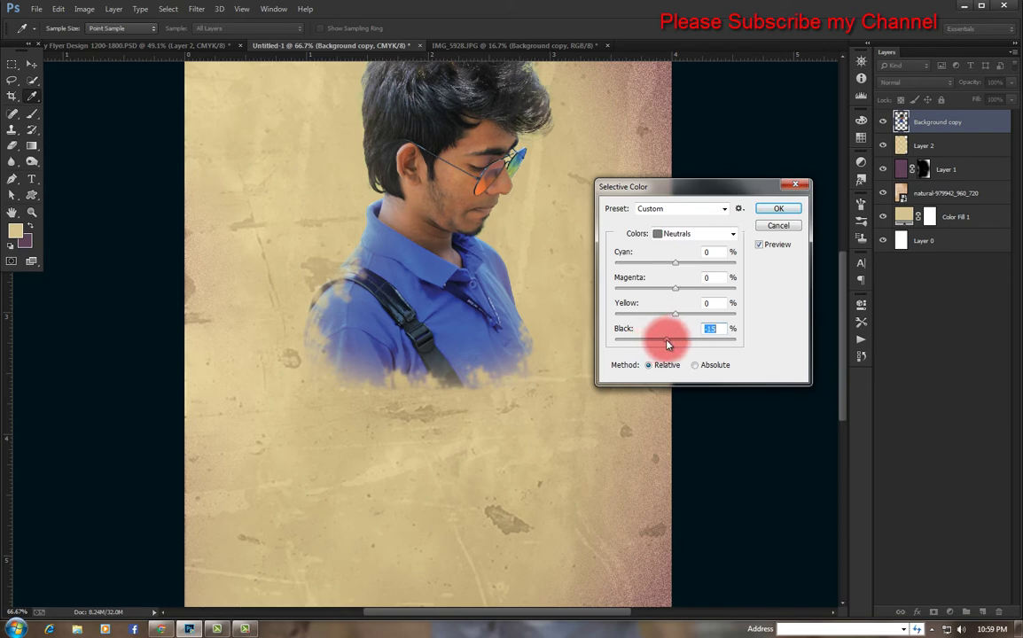
left_click(675, 233)
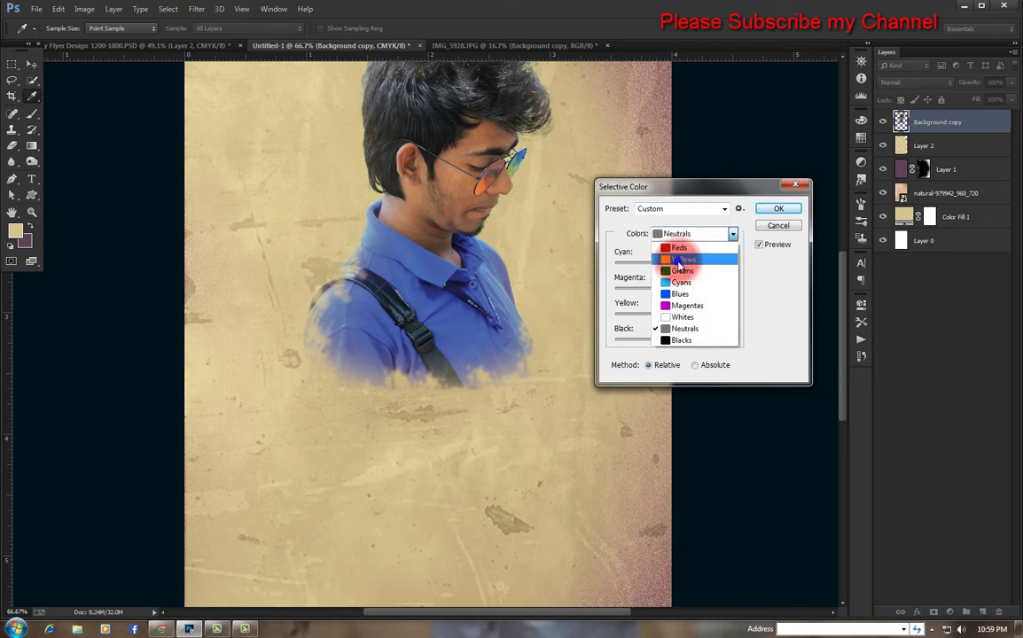
left_click(679, 259)
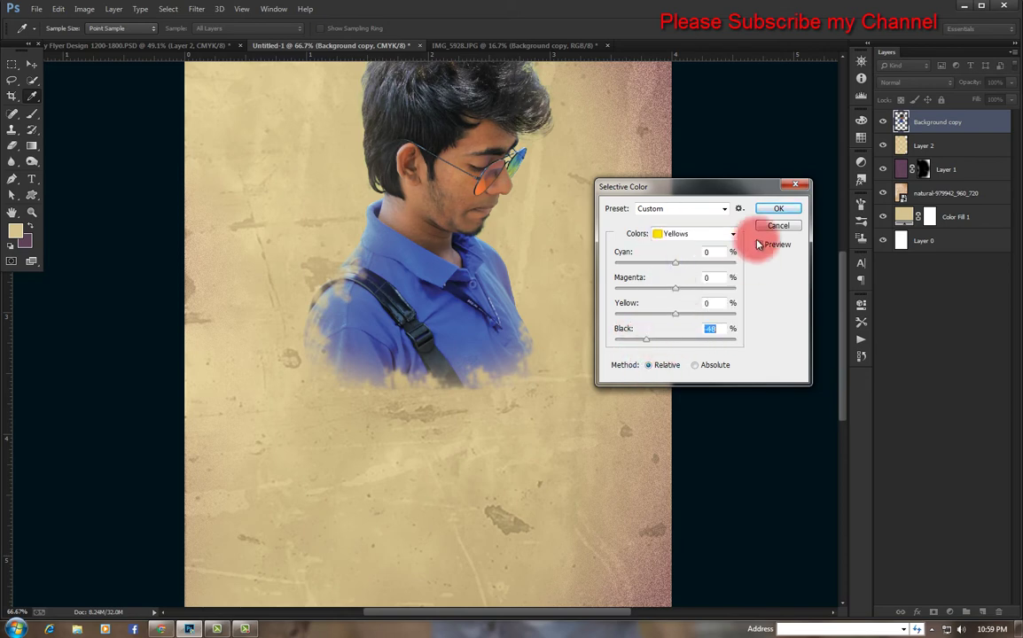
left_click(772, 211)
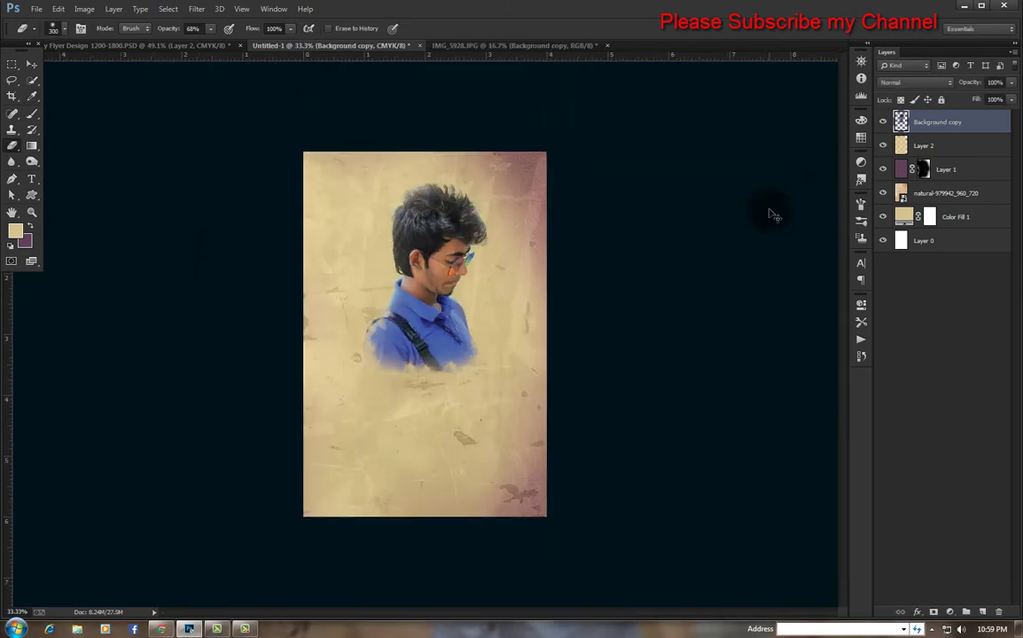
Step: Duplicate the photo layer and shift its Hue/Saturation hue so the shirt turns red
key("ctrl+j")
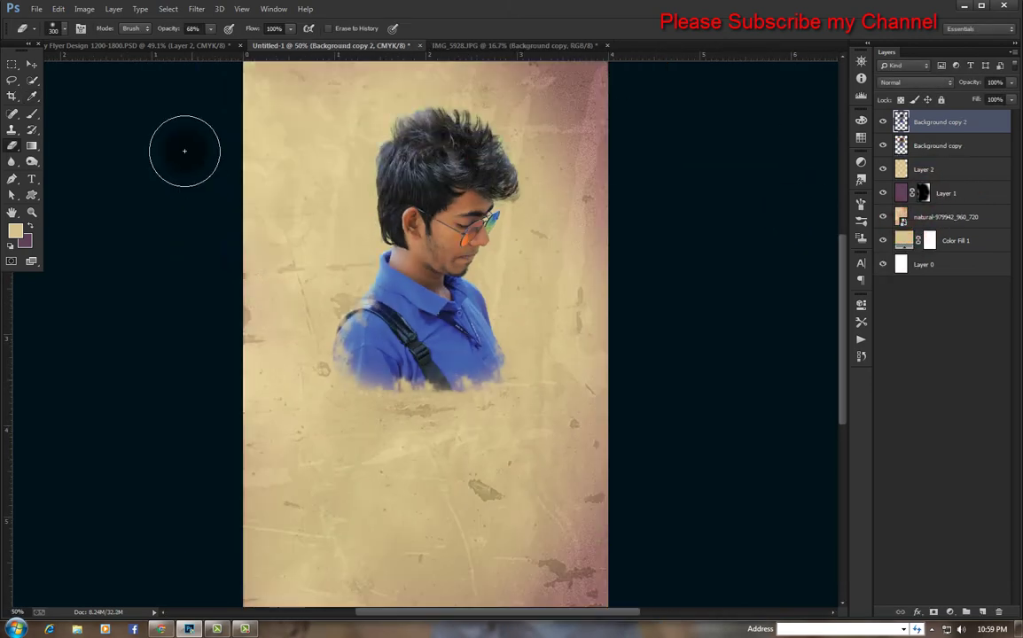
key("ctrl+u")
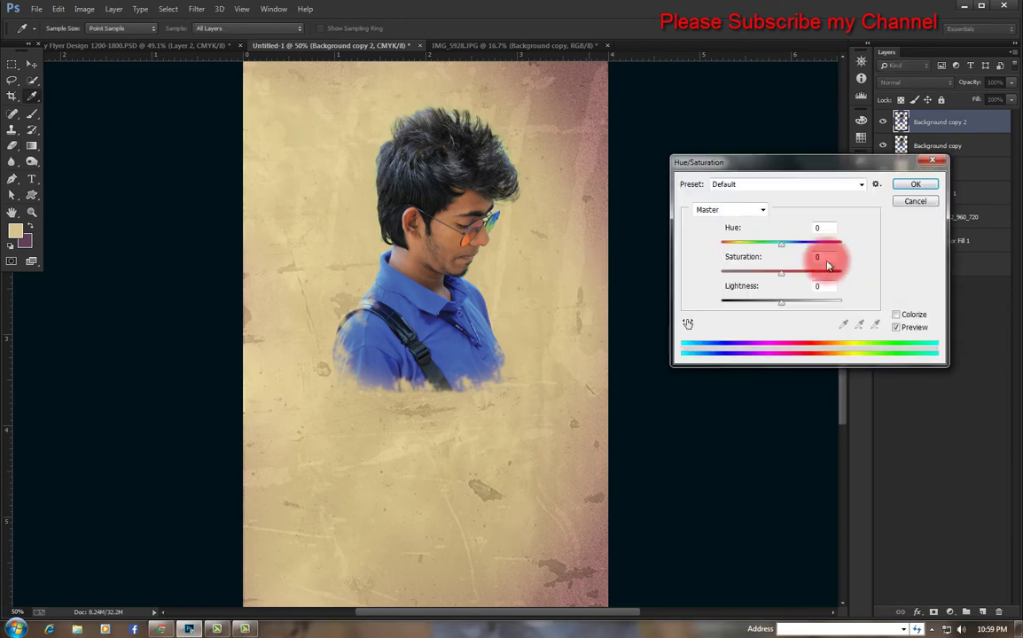
left_click_drag(781, 242, 829, 250)
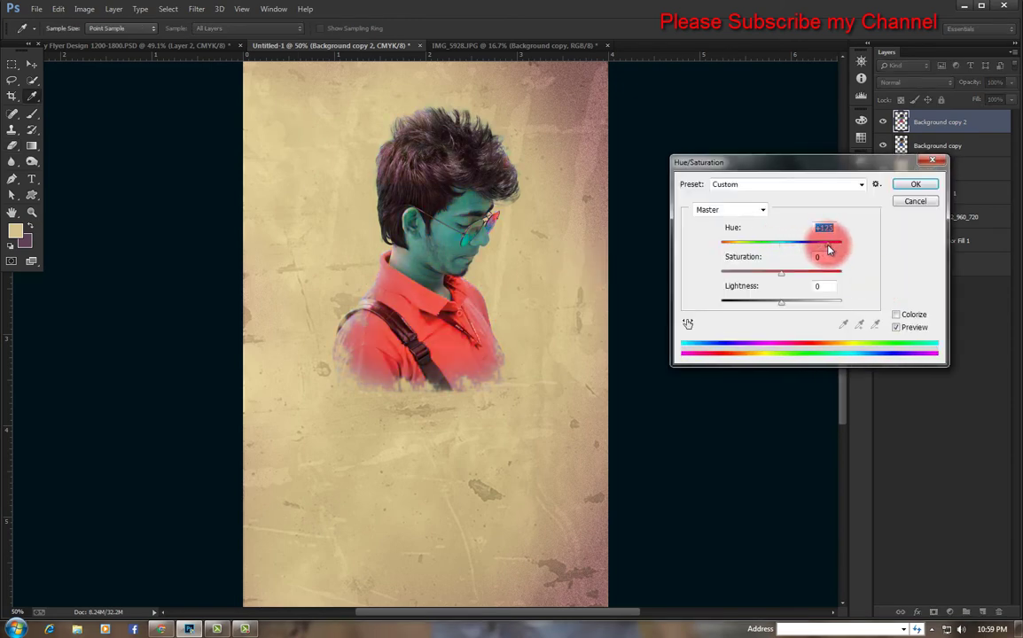
Step: Apply the hue shift and erase the teal tint from the ear, face and neck
left_click(915, 184)
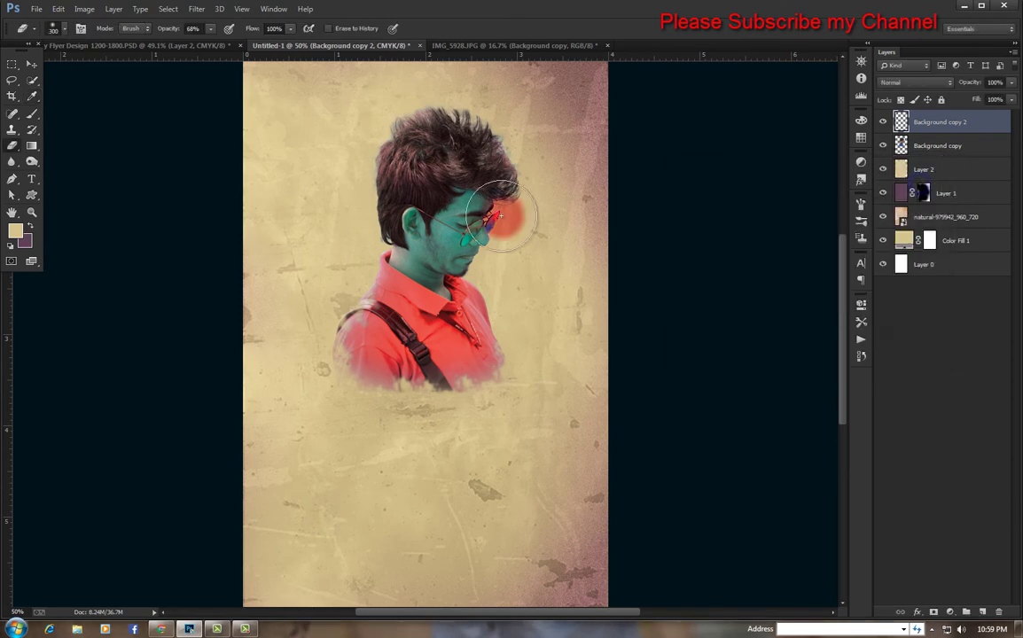
key("e")
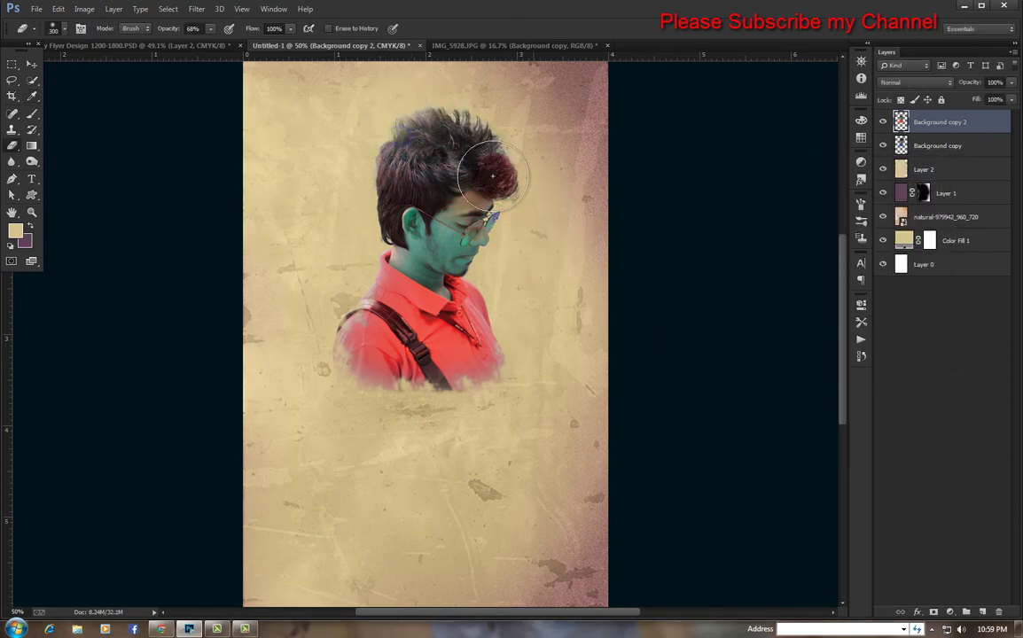
key("ctrl+plus")
mouse_move(412, 178)
left_mouse_down()
mouse_move(435, 149)
mouse_move(551, 185)
mouse_move(497, 200)
left_mouse_up()
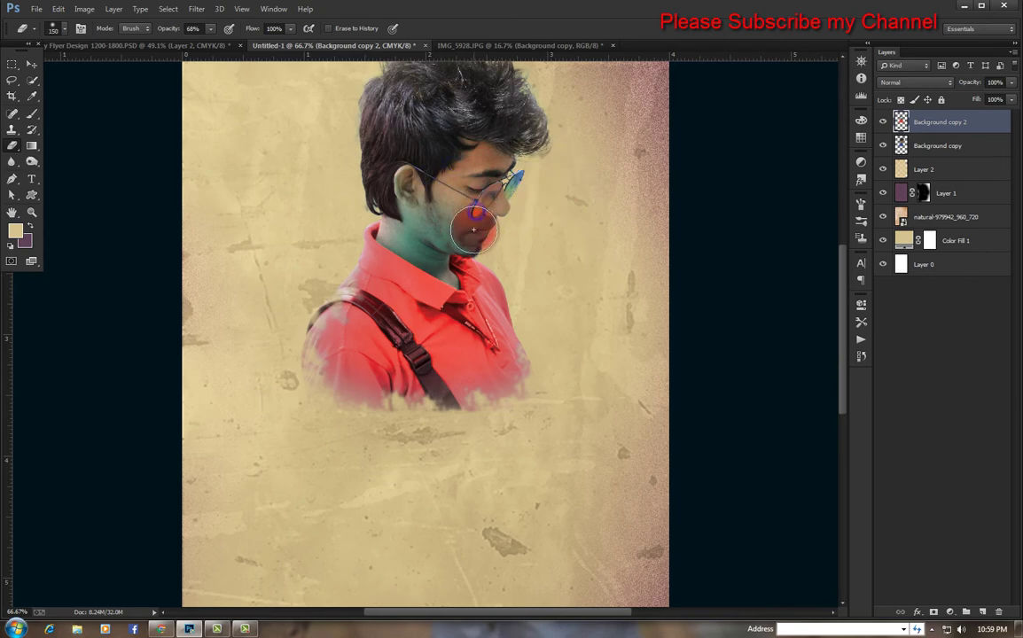
mouse_move(439, 230)
left_mouse_down()
mouse_move(389, 183)
mouse_move(403, 230)
left_mouse_up()
Step: Erase the tint along the collar and neck edge with a smaller eraser
key("bracketleft")
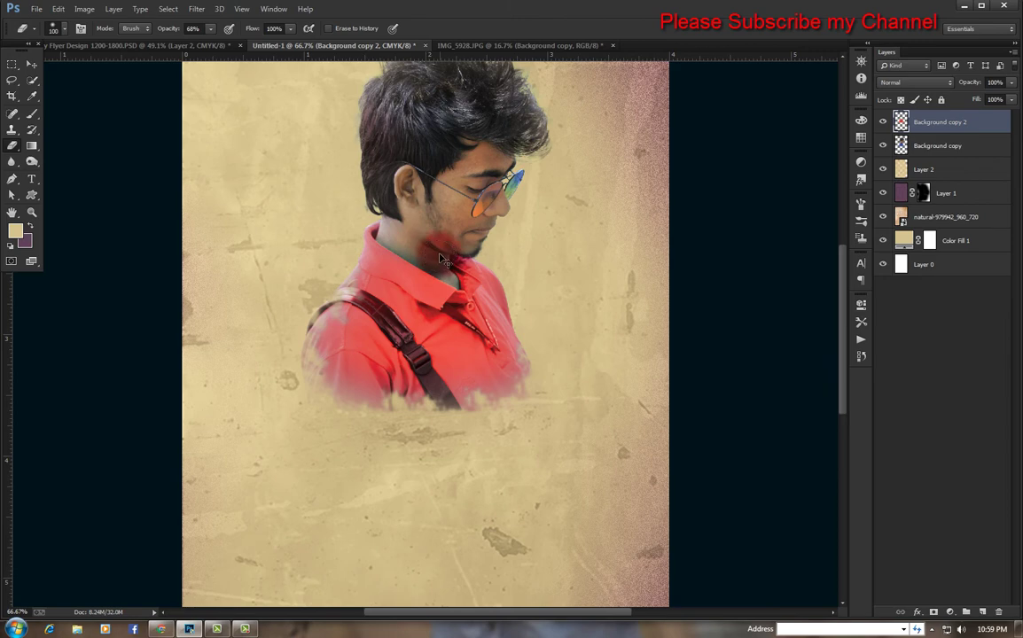
scroll(443, 259, "up", 4)
key("bracketleft")
key("bracketleft")
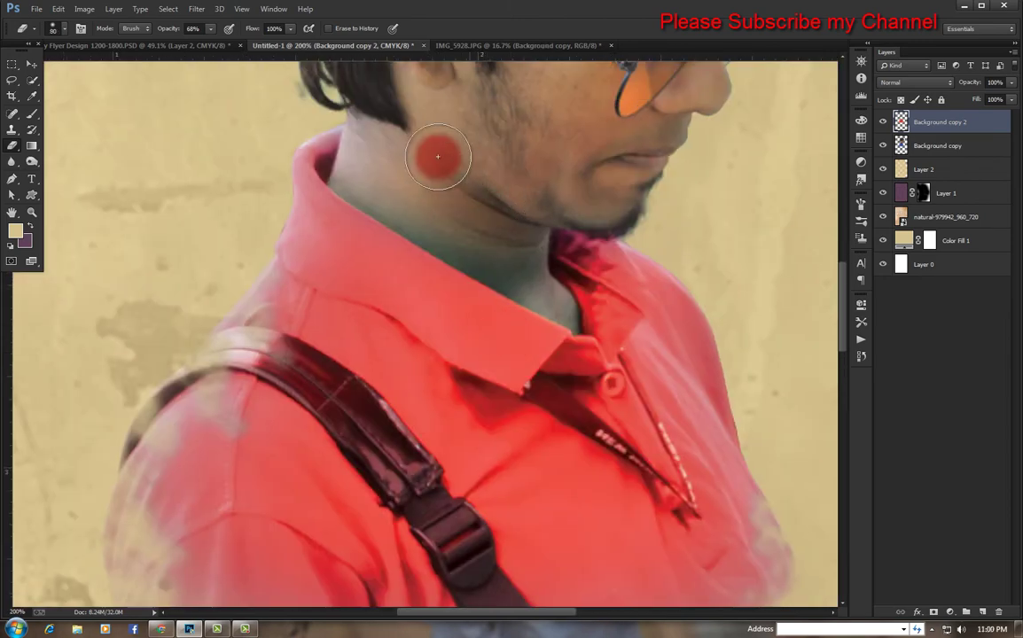
key("bracketleft")
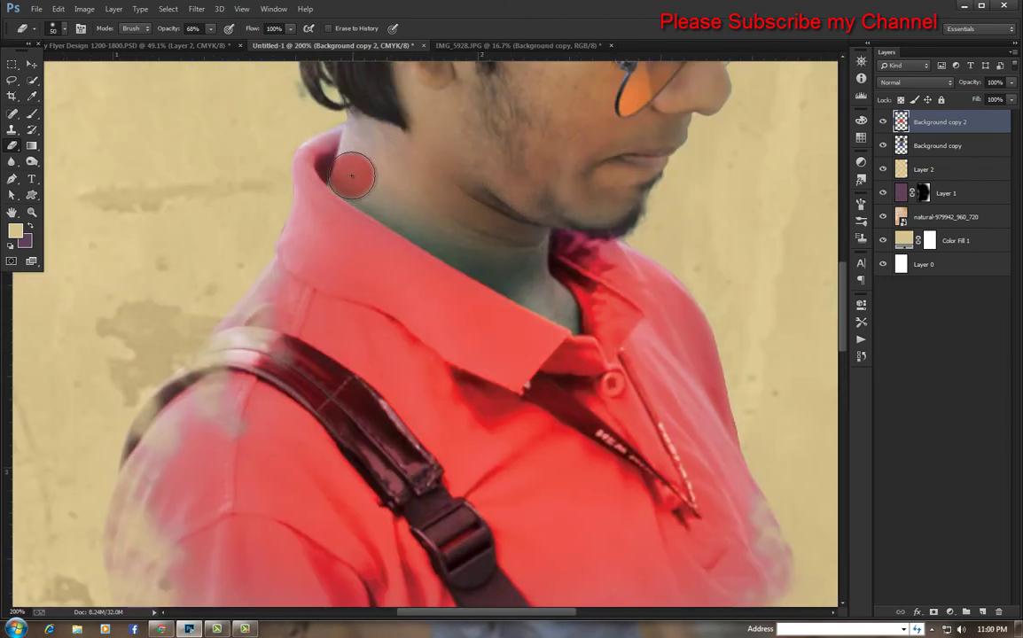
left_click_drag(352, 176, 427, 221)
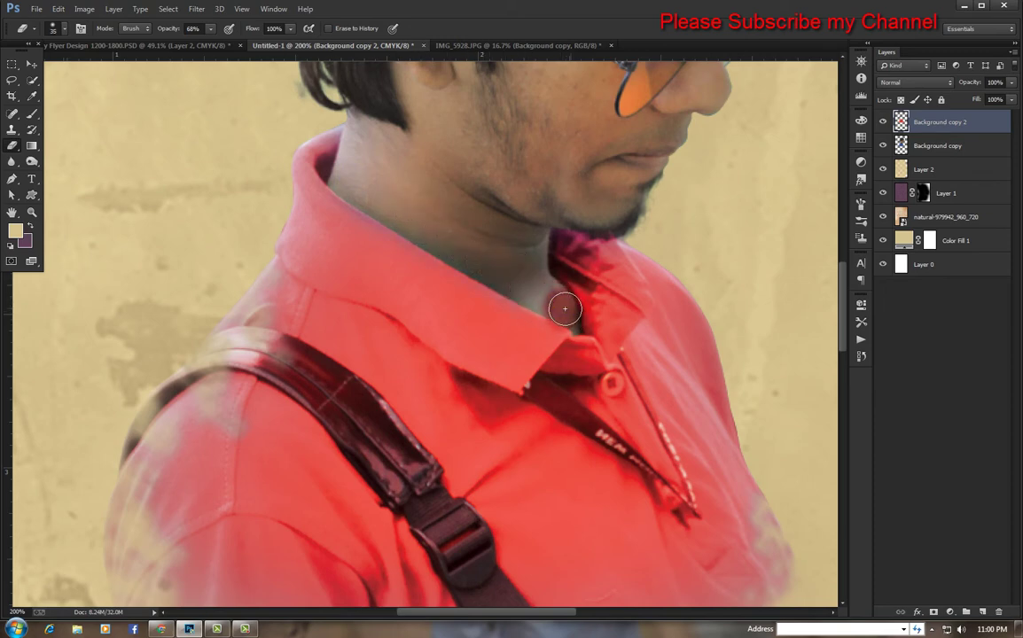
mouse_move(565, 308)
left_mouse_down()
mouse_move(535, 235)
mouse_move(539, 291)
mouse_move(387, 205)
left_mouse_up()
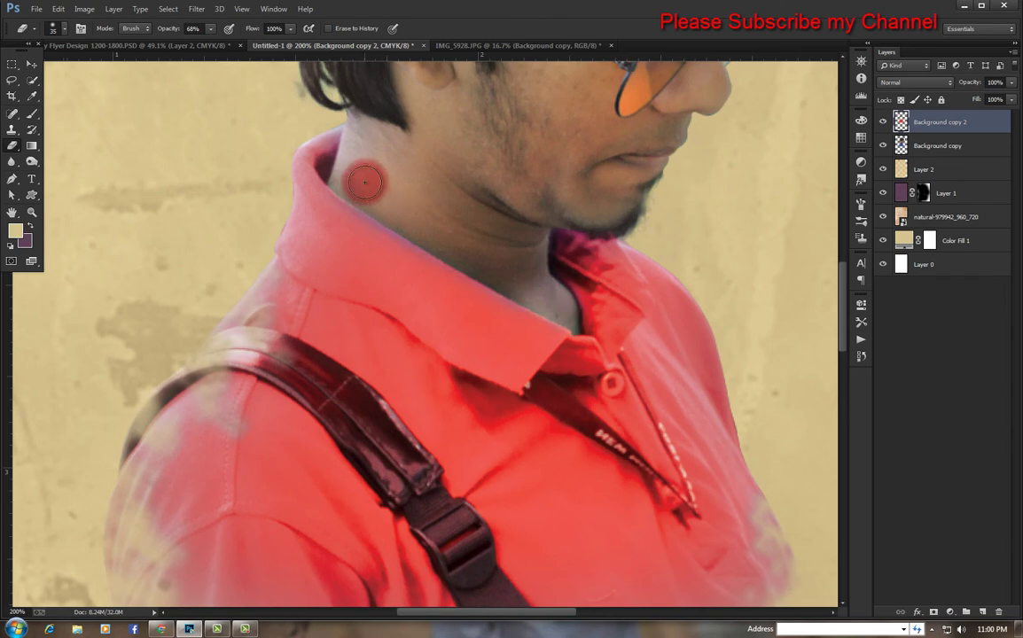
key("ctrl+0")
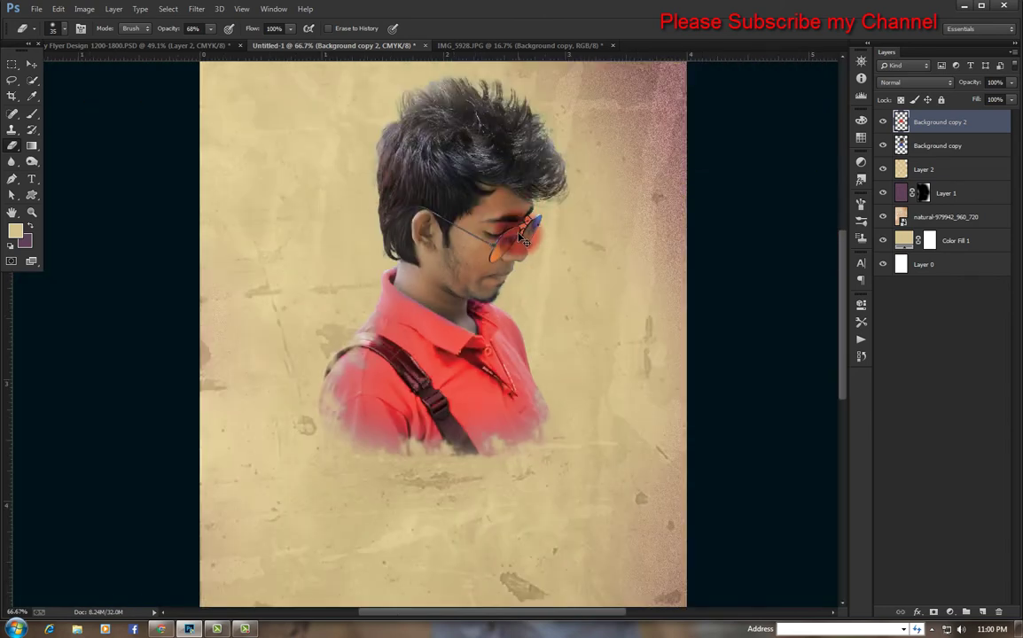
Step: Erase the remaining tint from the glasses and hair with a 300 px eraser at full opacity
left_click_drag(525, 240, 416, 188)
key("bracketright")
key("bracketright")
key("bracketright")
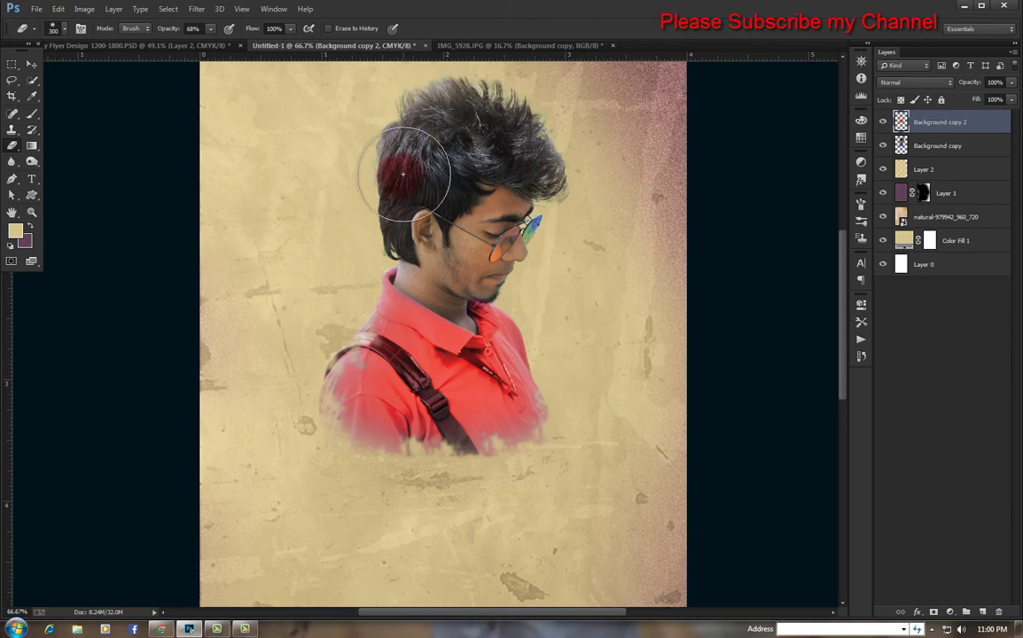
left_click_drag(433, 142, 554, 144)
left_click_drag(168, 29, 309, 62)
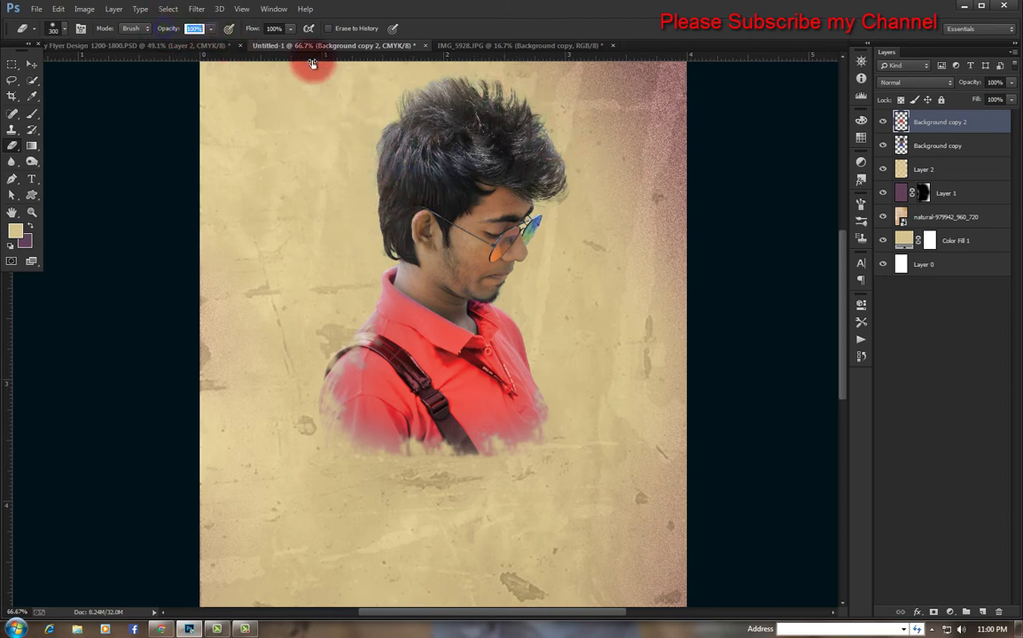
mouse_move(559, 186)
left_mouse_down()
mouse_move(388, 156)
mouse_move(449, 254)
left_mouse_up()
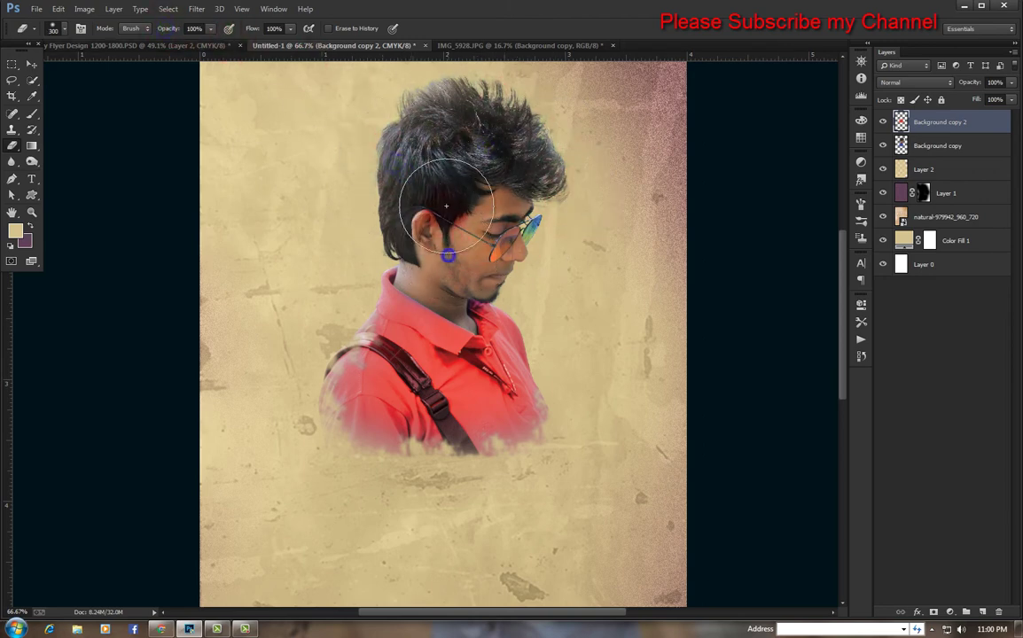
left_click_drag(427, 126, 654, 192)
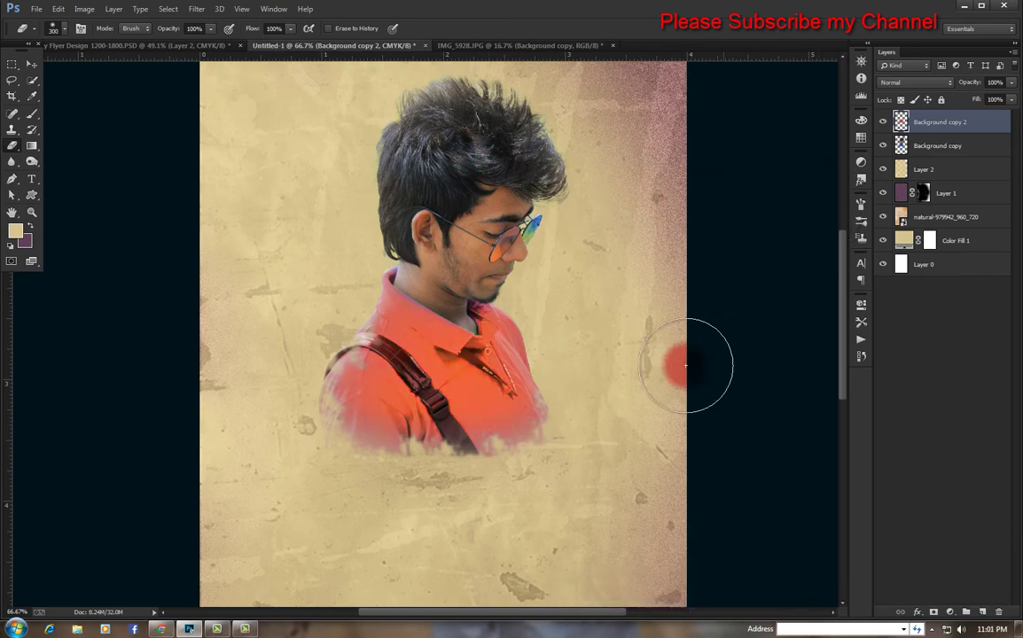
key("ctrl+plus")
left_click(494, 425, "ctrl")
left_click(497, 401, "ctrl+alt")
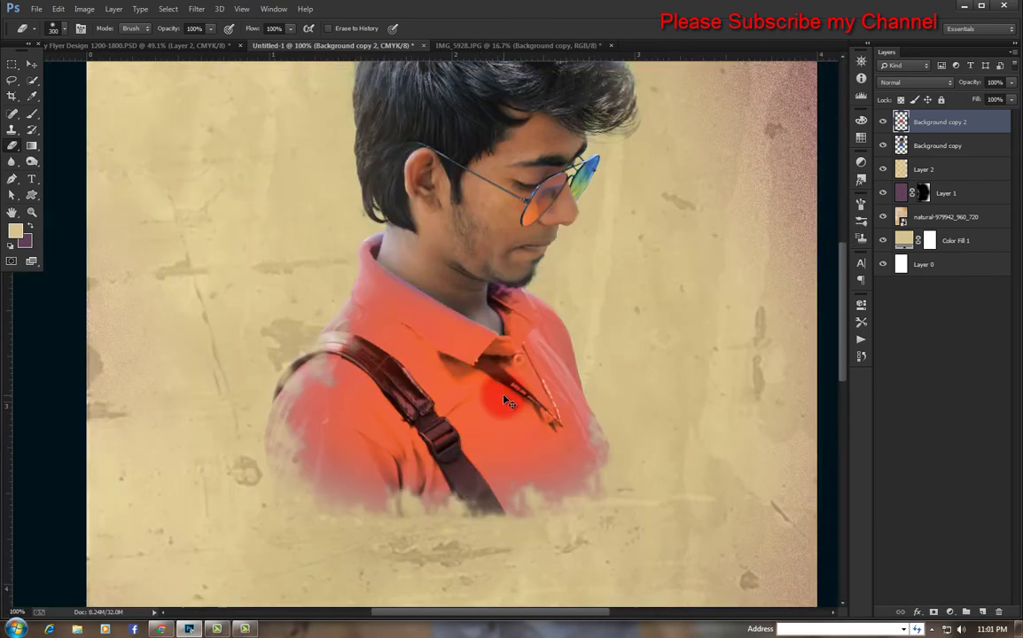
left_click(12, 131)
key("ctrl+plus")
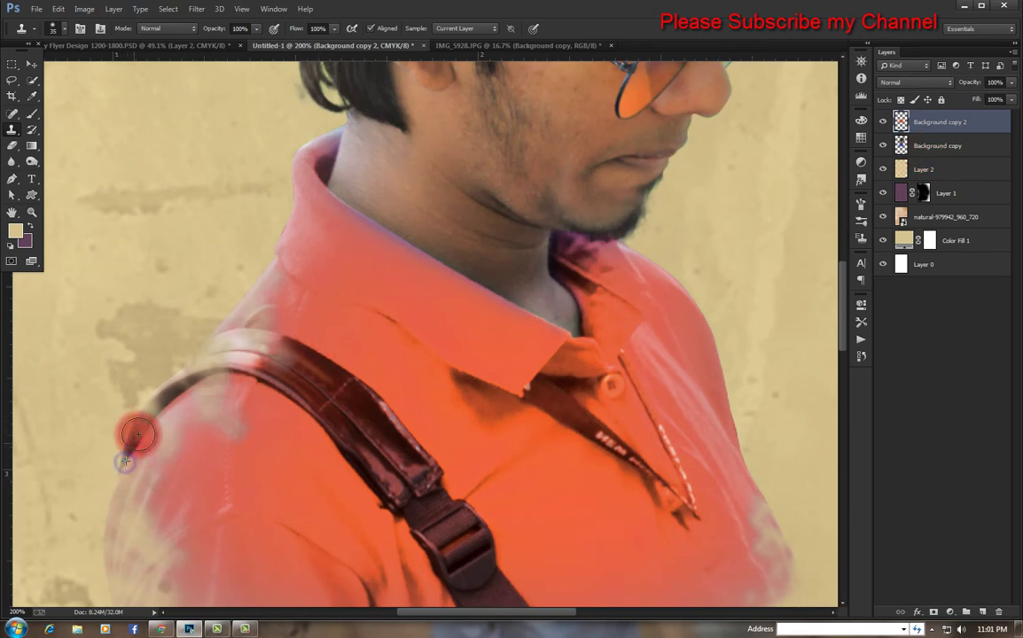
Step: Clone over the strap edge and merge Background copy into Background copy 2
left_click_drag(137, 434, 110, 514)
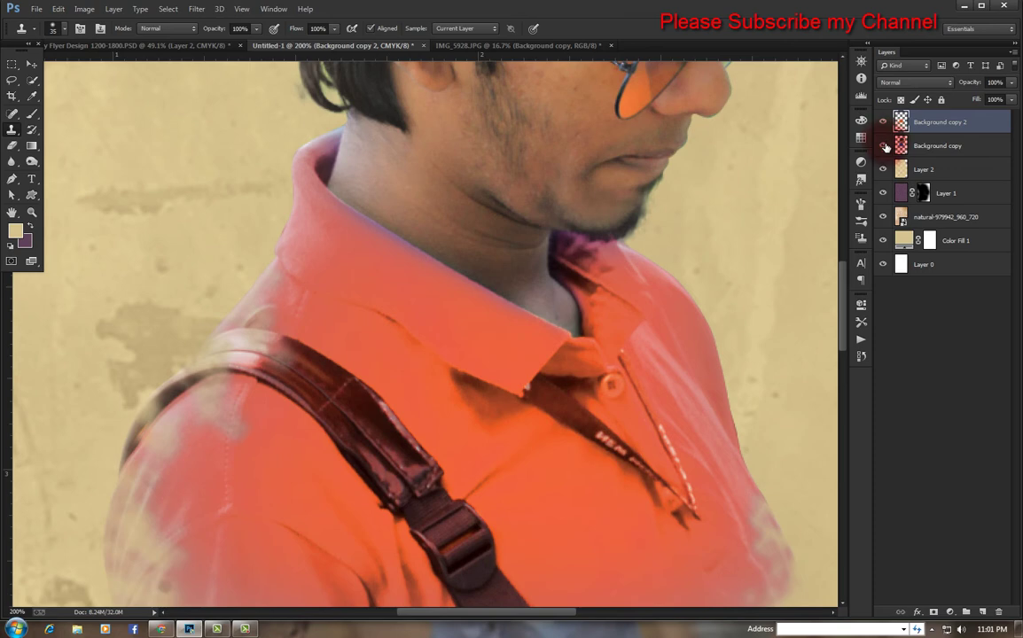
left_click(931, 144, "shift")
right_click(926, 143)
left_click(803, 432)
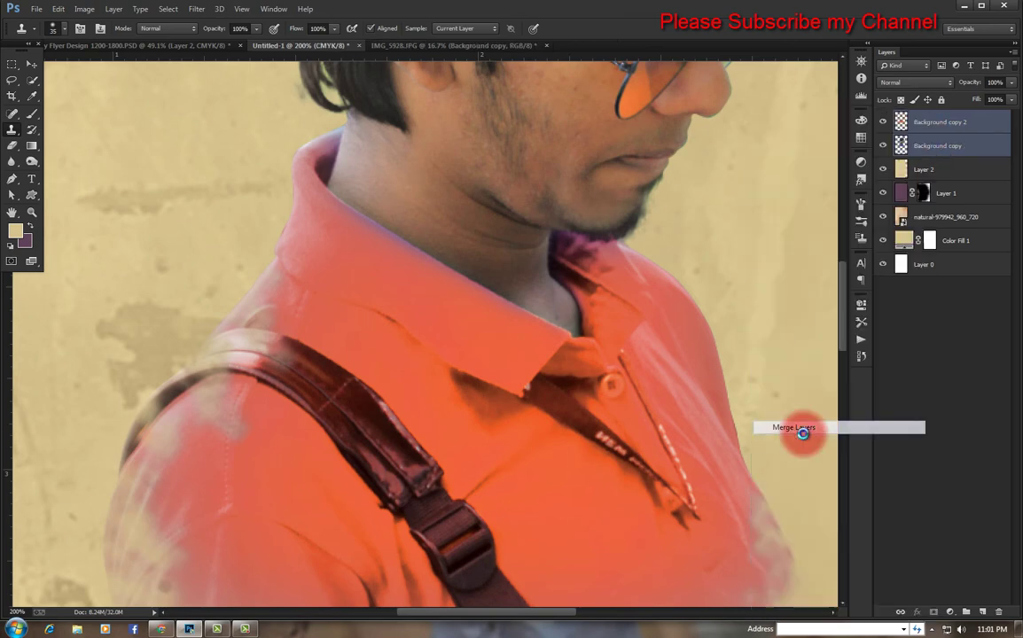
Step: Clone-stamp shirt texture over the strap's outer and upper-left edges
mouse_move(222, 355)
left_mouse_down()
mouse_move(127, 456)
mouse_move(142, 416)
left_mouse_up()
mouse_move(245, 293)
left_mouse_down()
mouse_move(180, 368)
mouse_move(231, 343)
mouse_move(242, 358)
mouse_move(262, 359)
mouse_move(230, 413)
mouse_move(258, 403)
mouse_move(284, 360)
mouse_move(266, 441)
mouse_move(277, 343)
mouse_move(294, 345)
mouse_move(266, 465)
left_mouse_up()
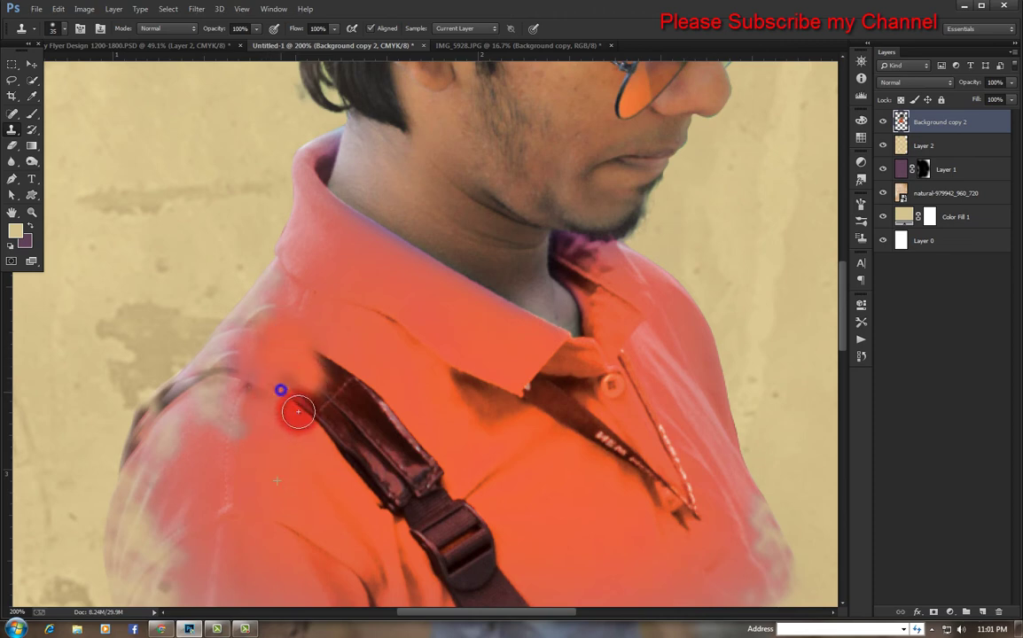
mouse_move(298, 411)
left_mouse_down()
mouse_move(291, 383)
mouse_move(269, 448)
left_mouse_up()
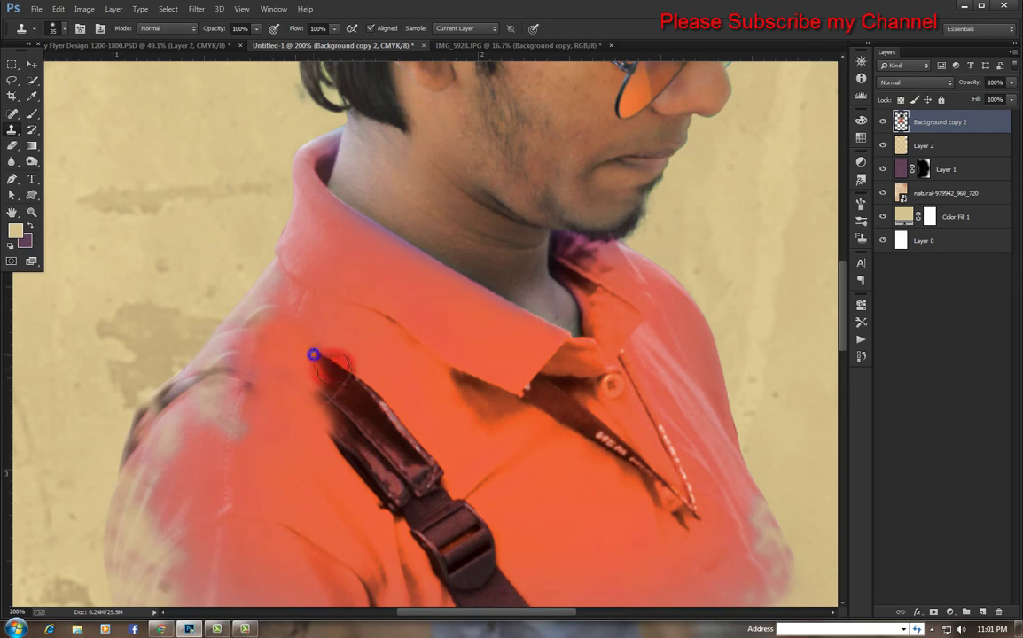
left_click(269, 418, "alt")
left_click(341, 362)
mouse_move(340, 362)
left_mouse_down()
mouse_move(352, 472)
mouse_move(171, 354)
mouse_move(138, 305)
left_mouse_up()
Step: Cover the top and bottom of the strap and retouch the left shoulder edge
mouse_move(167, 250)
left_mouse_down()
mouse_move(199, 293)
mouse_move(223, 283)
mouse_move(183, 246)
left_mouse_up()
left_click(235, 310)
mouse_move(256, 329)
left_mouse_down()
mouse_move(206, 336)
mouse_move(228, 365)
mouse_move(160, 361)
mouse_move(219, 393)
mouse_move(262, 322)
mouse_move(309, 403)
mouse_move(366, 270)
mouse_move(400, 304)
mouse_move(470, 424)
left_mouse_up()
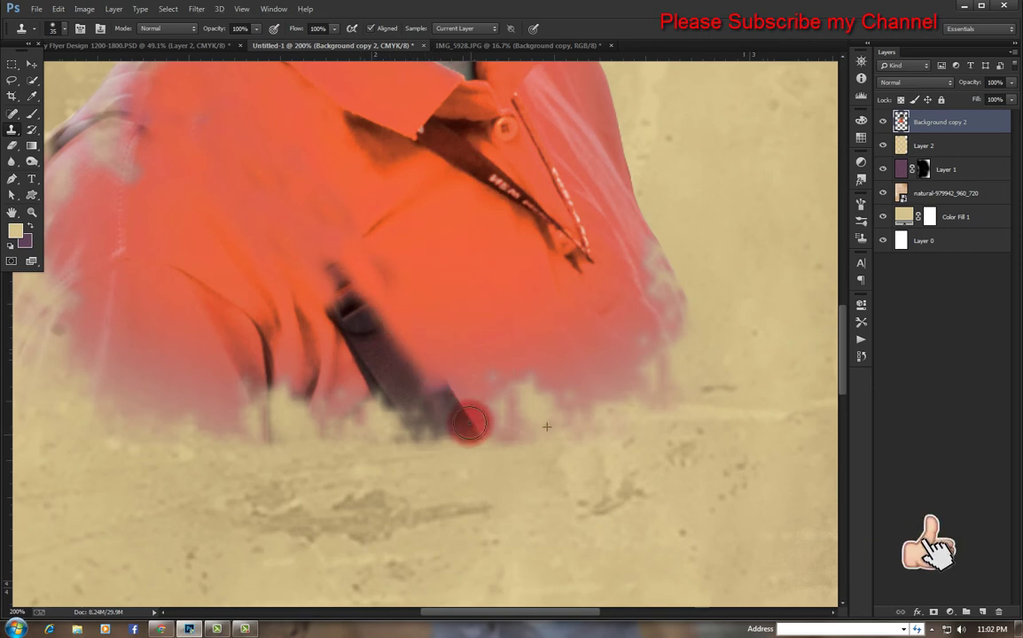
left_click(457, 307, "alt")
mouse_move(456, 383)
left_mouse_down()
mouse_move(457, 414)
mouse_move(372, 355)
mouse_move(326, 270)
left_mouse_up()
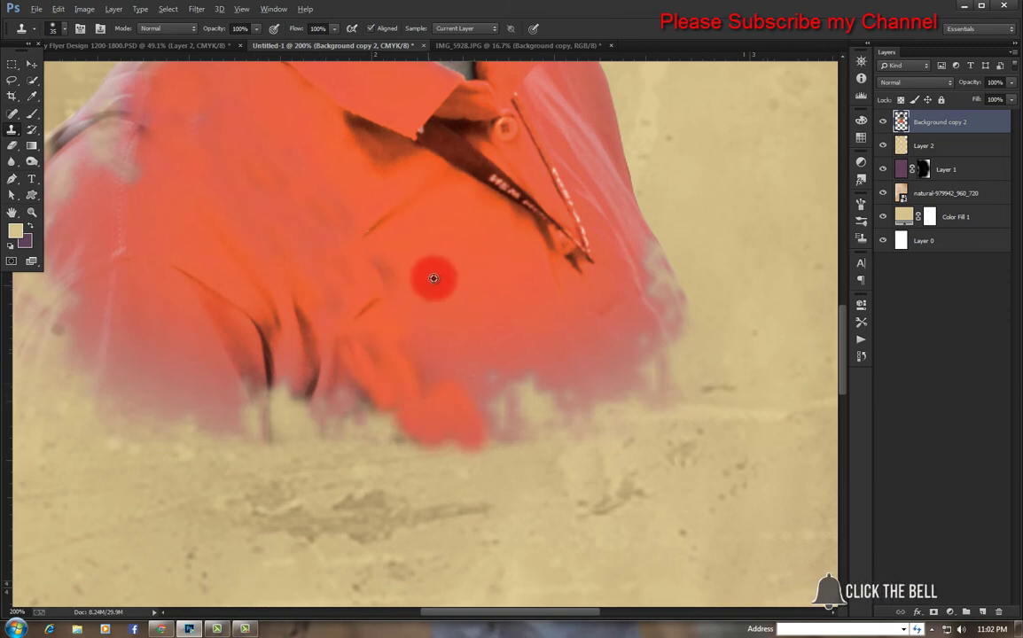
left_click_drag(295, 279, 459, 354)
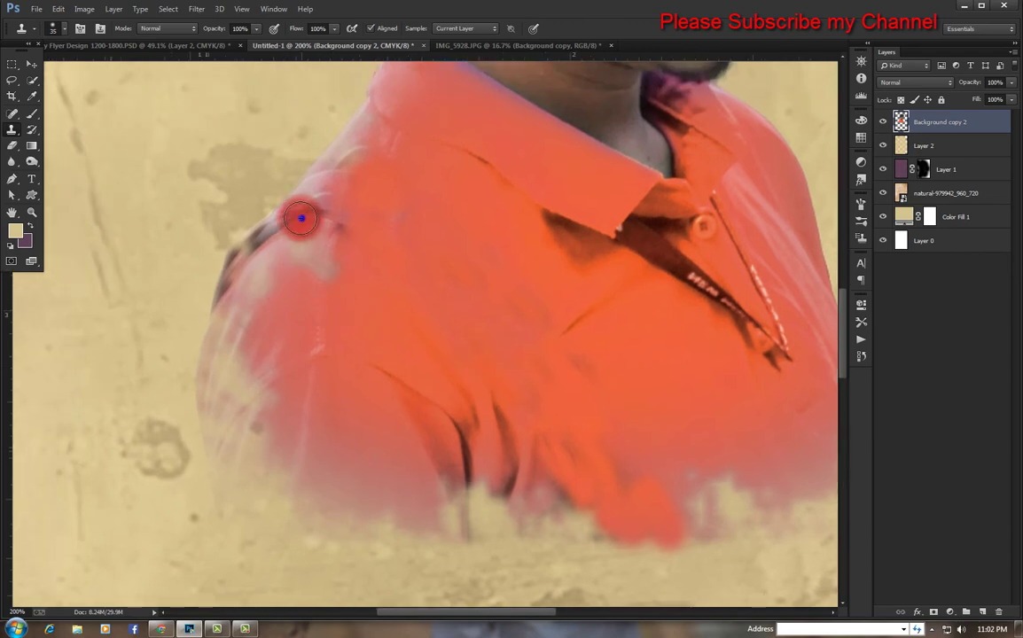
mouse_move(302, 218)
left_mouse_down()
mouse_move(255, 251)
mouse_move(278, 304)
mouse_move(319, 212)
mouse_move(258, 266)
mouse_move(278, 255)
mouse_move(237, 265)
mouse_move(263, 317)
left_mouse_up()
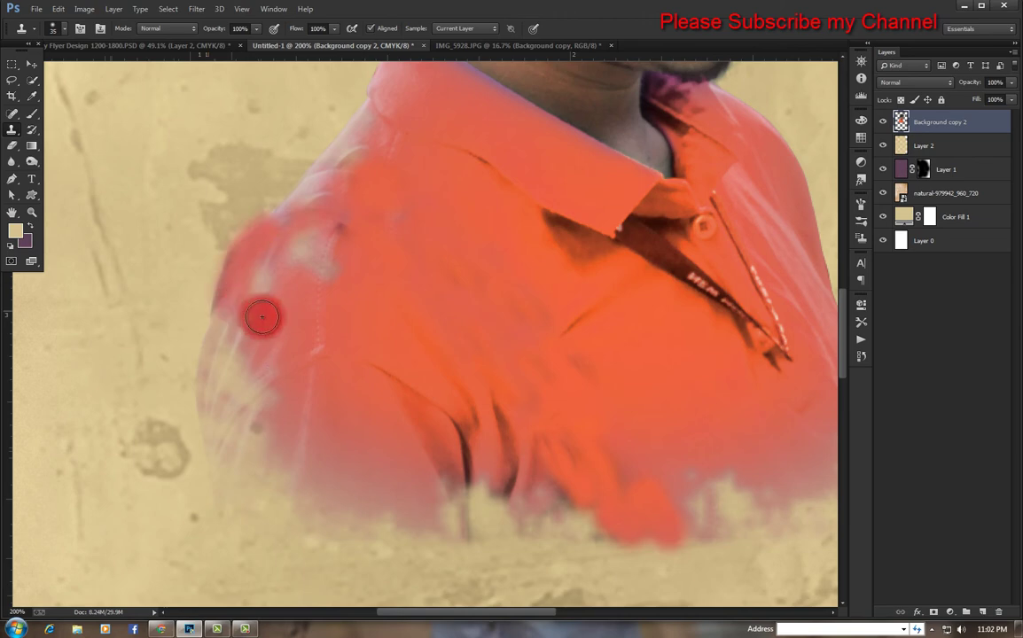
Step: Erase to soften the shirt's left shoulder and ragged bottom edge
left_click(11, 148)
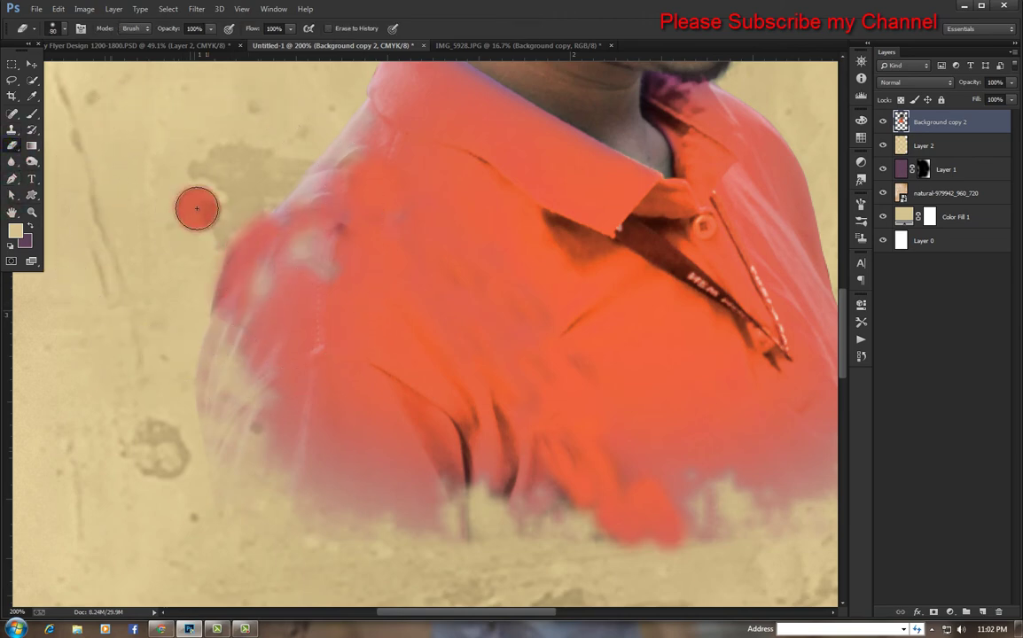
left_click_drag(255, 210, 177, 293)
scroll(525, 411, "down", 3)
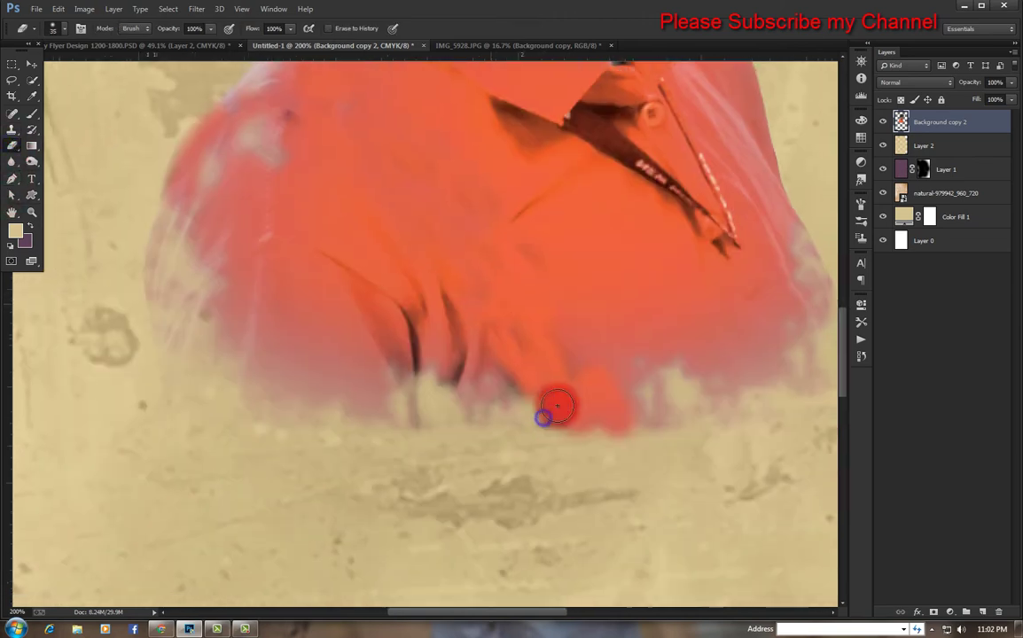
mouse_move(555, 407)
left_mouse_down()
mouse_move(571, 455)
mouse_move(617, 429)
mouse_move(594, 485)
mouse_move(617, 448)
left_mouse_up()
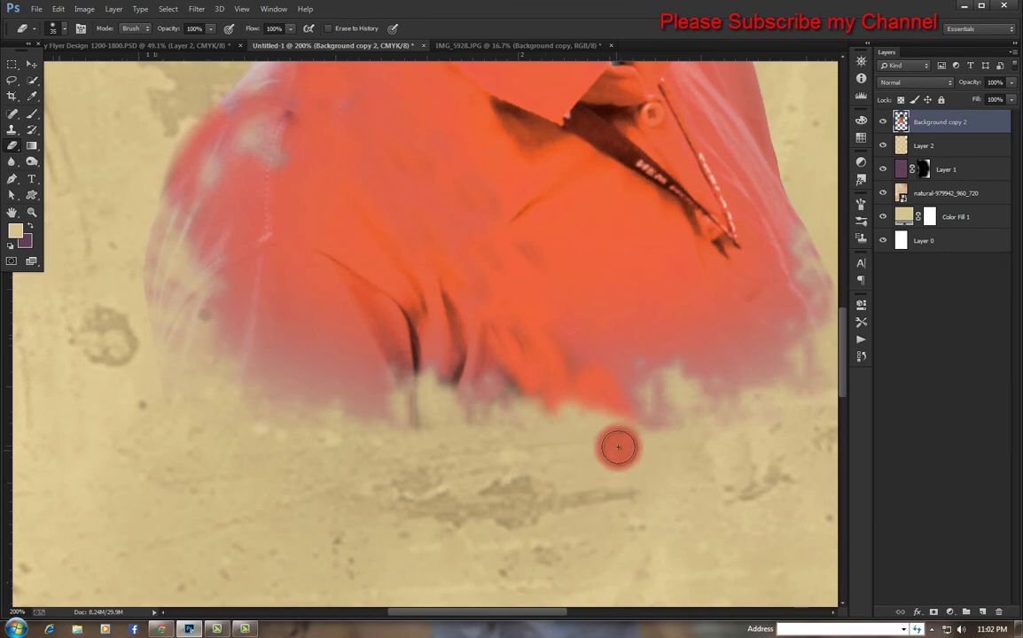
scroll(618, 448, "down", 1)
scroll(618, 448, "down", 2)
scroll(616, 393, "down", 1)
scroll(616, 393, "down", 2)
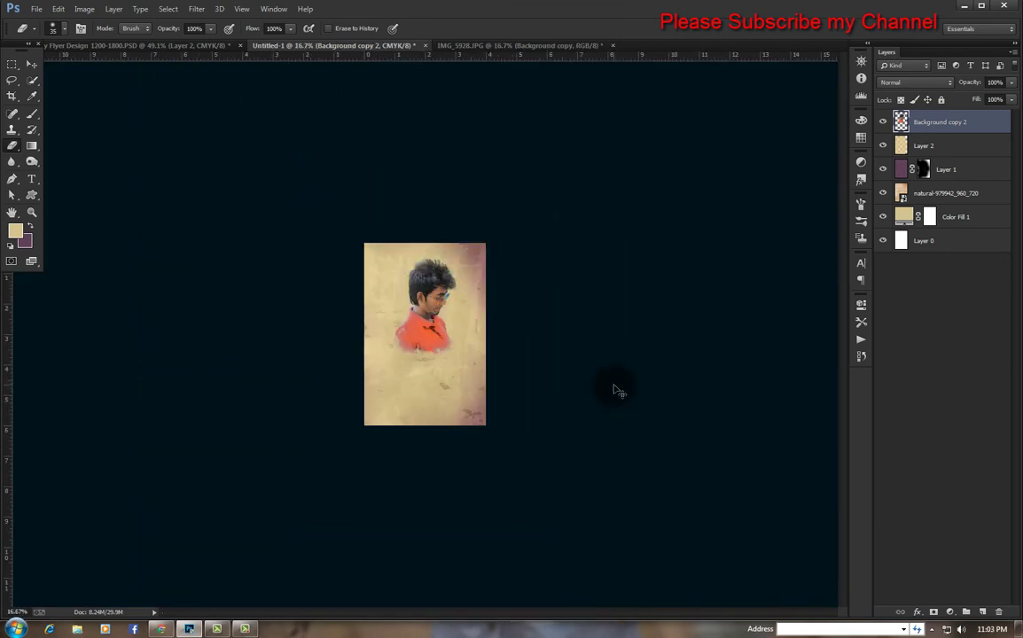
scroll(614, 390, "up", 1)
scroll(618, 391, "up", 1)
Step: Enlarge the portrait layer to about 110% with Free Transform
left_click(31, 64)
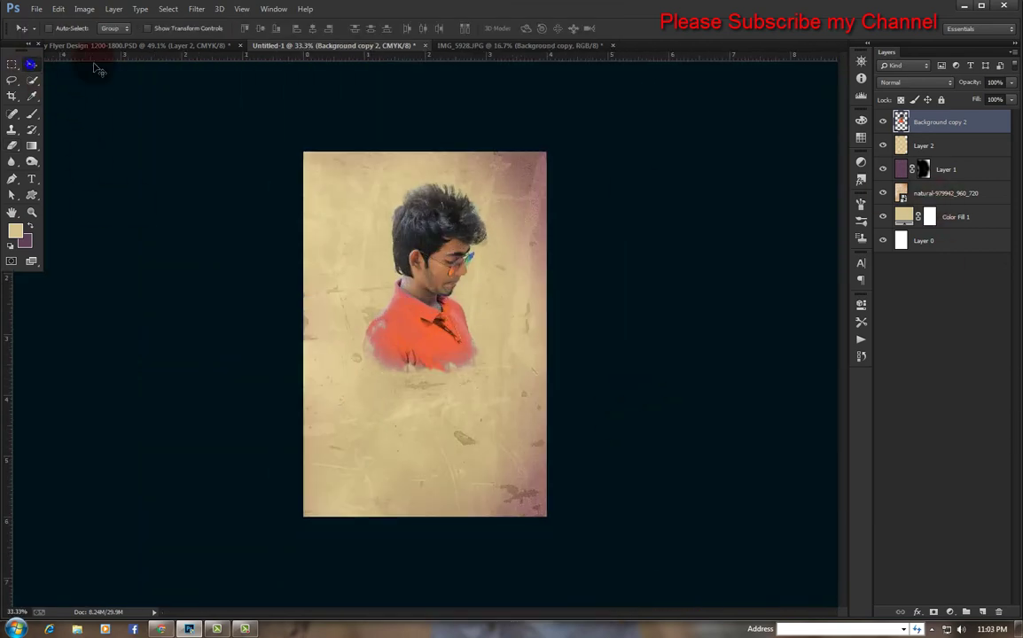
left_click(150, 28)
left_click_drag(489, 379, 496, 386)
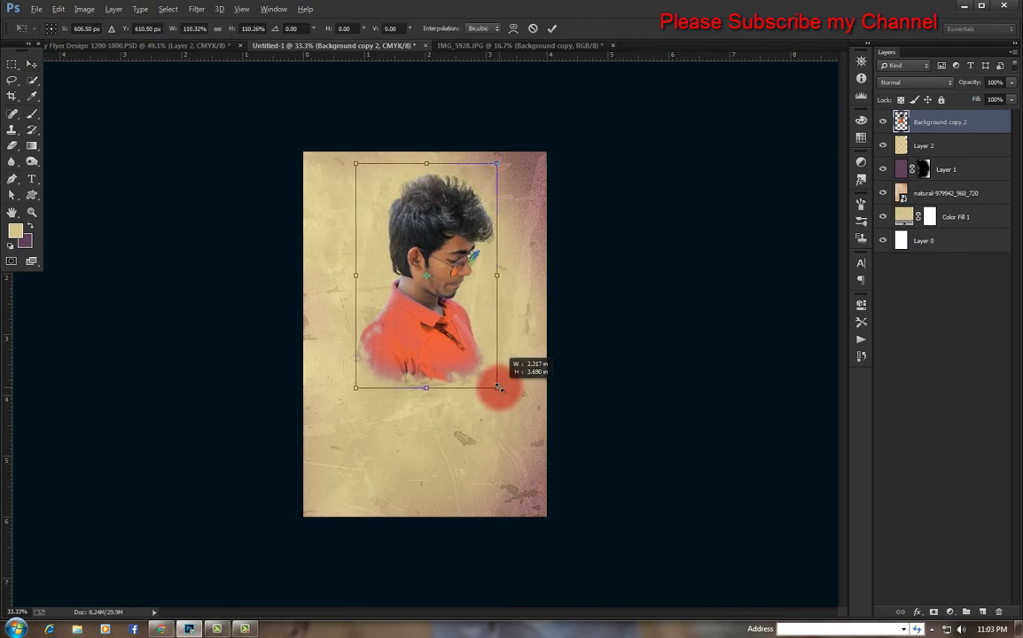
key("Return")
scroll(455, 222, "up", 2)
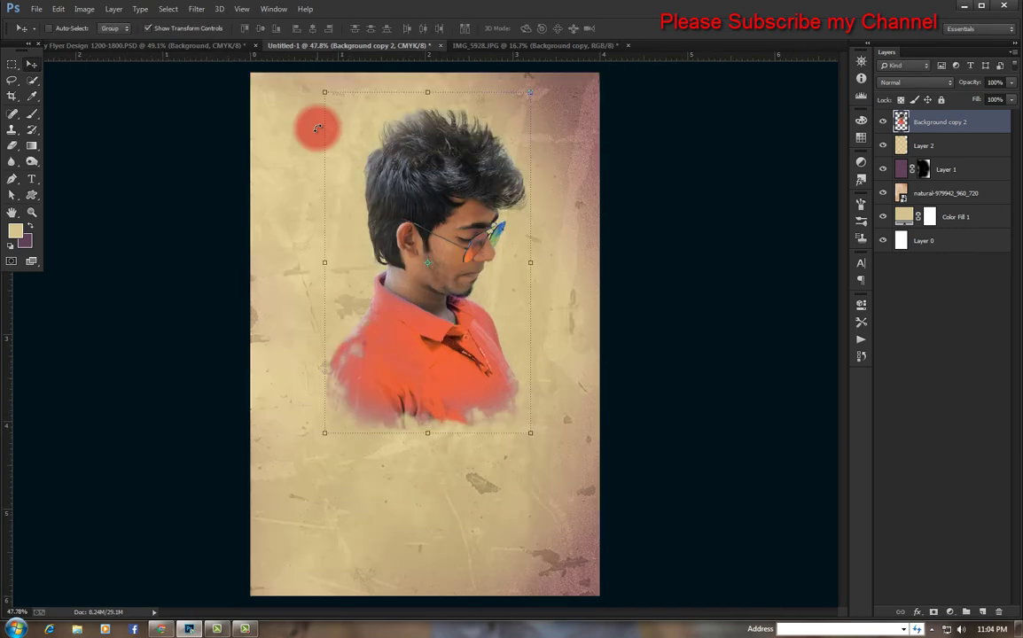
left_click(88, 10)
mouse_move(103, 40)
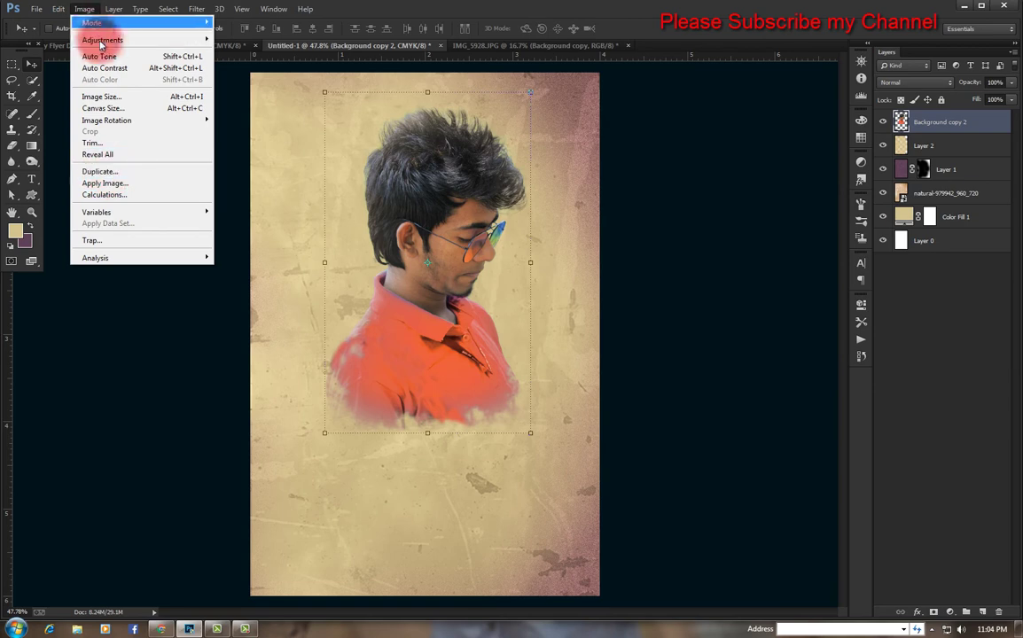
Step: Apply Shadows/Highlights with Shadows Amount about 23% and Tonal Width 38%
left_click(285, 240)
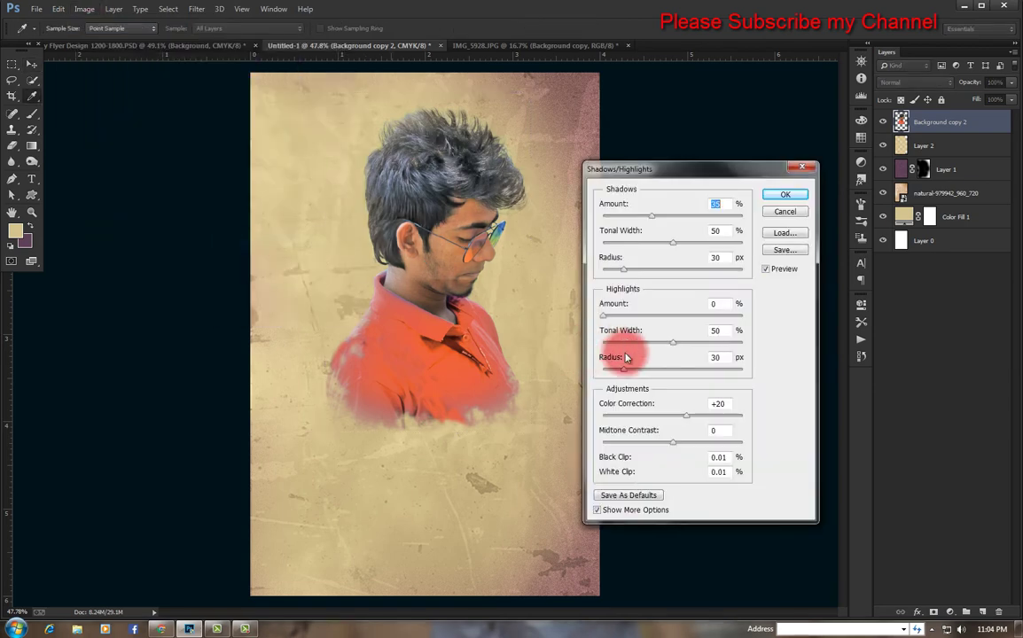
left_click_drag(626, 218, 635, 222)
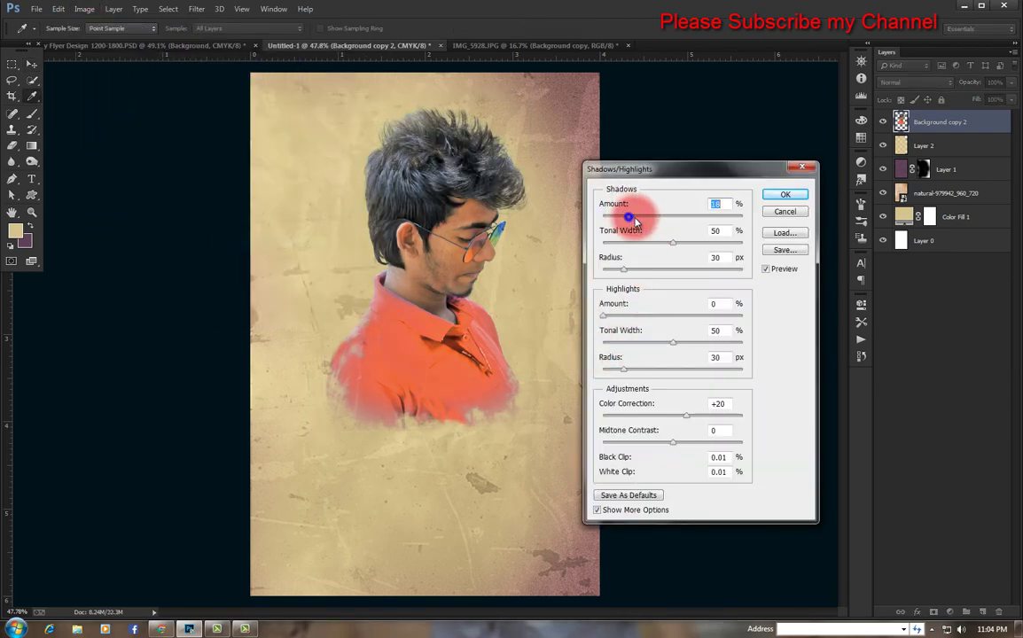
left_click(645, 241)
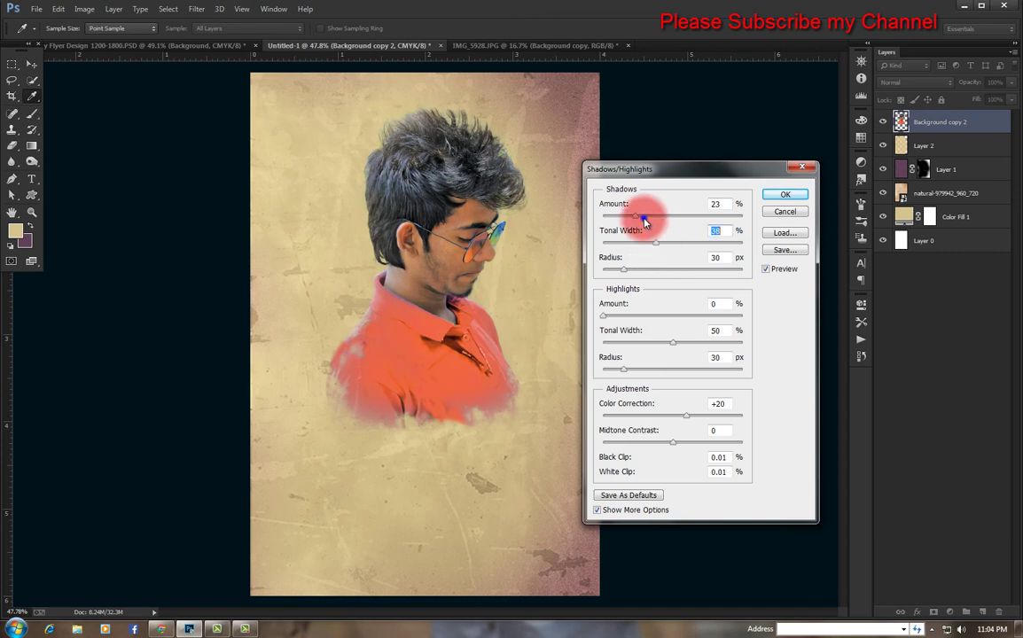
left_click(784, 194)
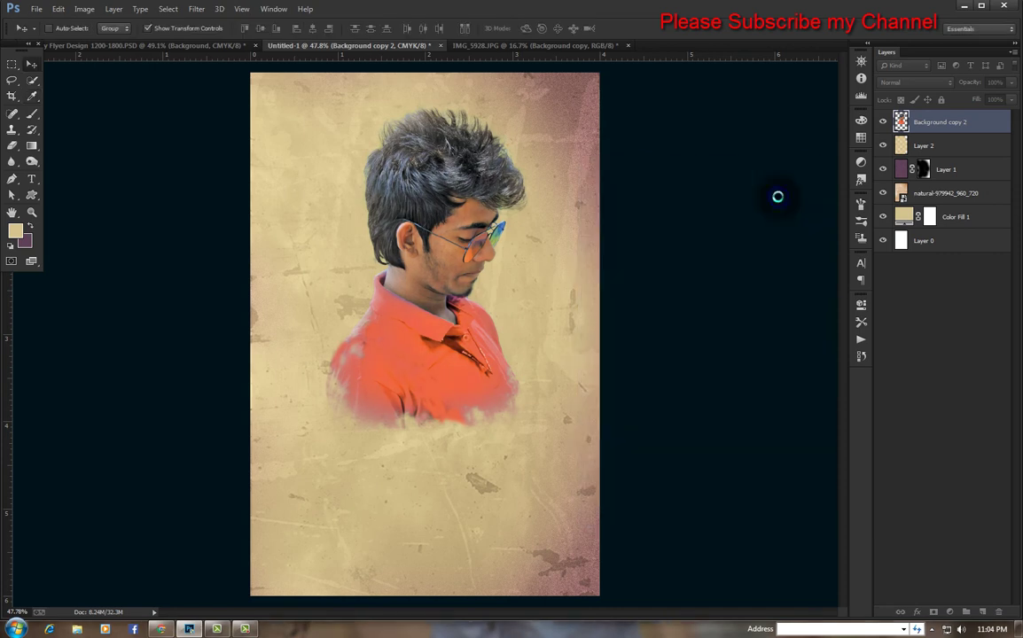
Step: Erase the top and left edges of the hair with a smaller eraser at 47% opacity
key("ctrl+z")
key("ctrl+z")
key("ctrl+z")
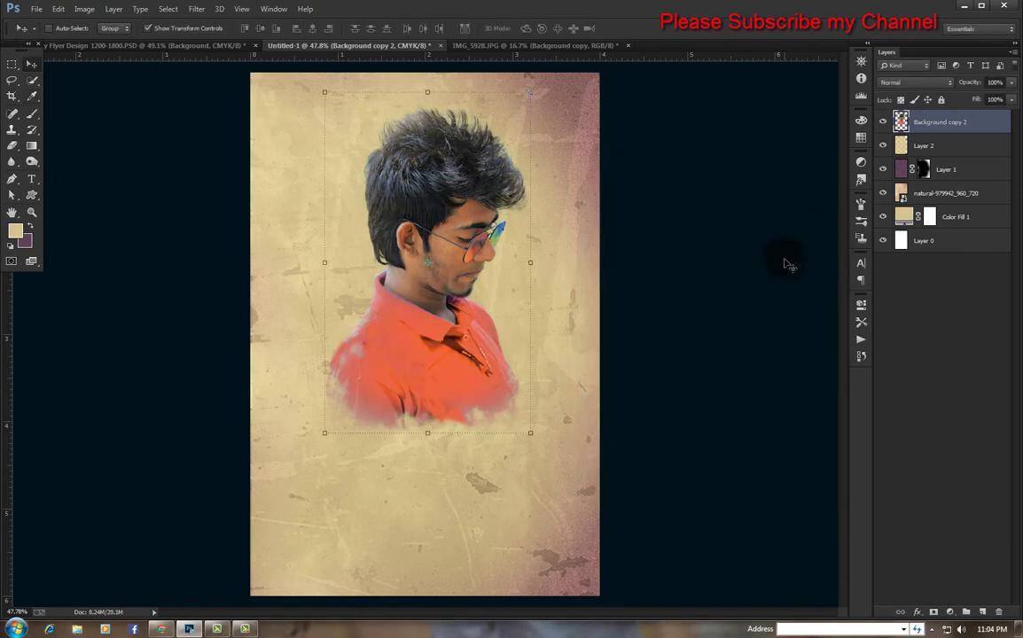
key("ctrl+z")
left_click(11, 145)
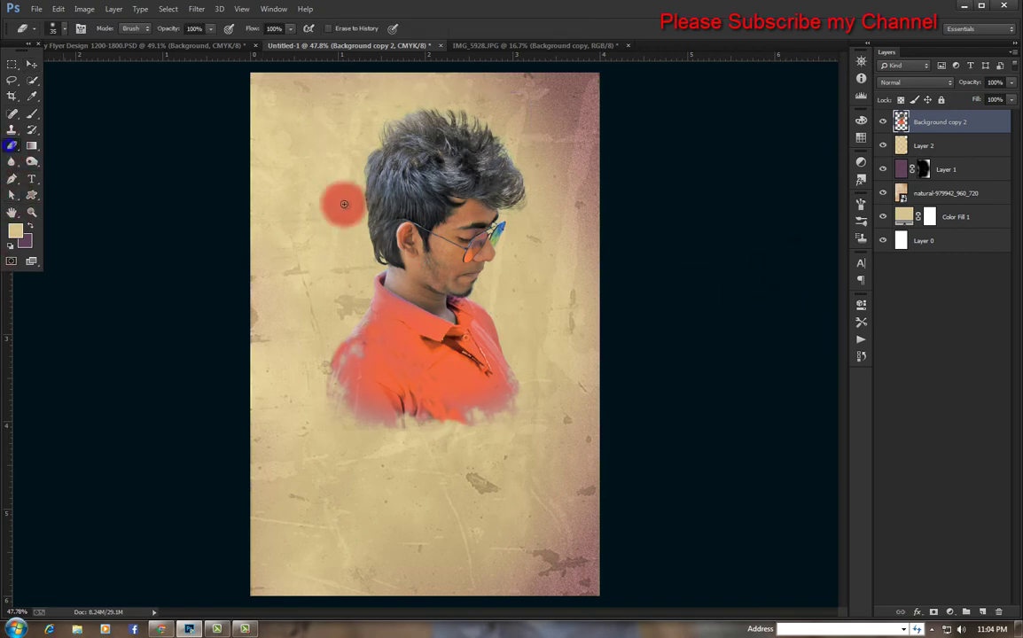
key("bracketleft")
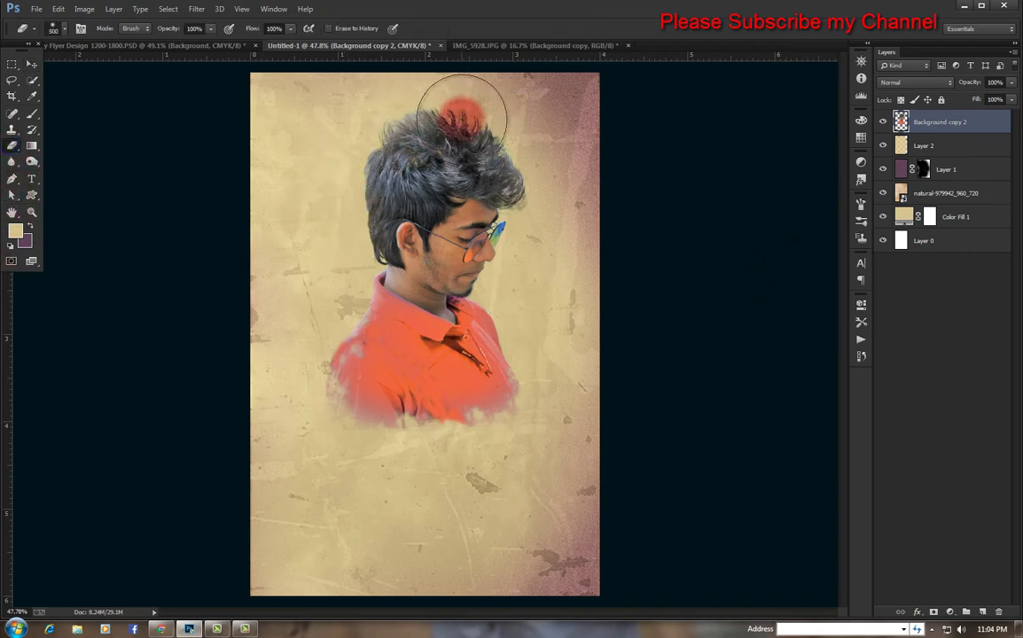
mouse_move(462, 111)
left_mouse_down()
mouse_move(406, 132)
mouse_move(594, 228)
mouse_move(564, 194)
mouse_move(424, 104)
mouse_move(530, 159)
mouse_move(530, 142)
mouse_move(352, 225)
mouse_move(346, 181)
mouse_move(342, 245)
mouse_move(354, 251)
mouse_move(323, 346)
mouse_move(461, 433)
mouse_move(390, 445)
mouse_move(500, 358)
mouse_move(501, 408)
mouse_move(457, 407)
mouse_move(476, 460)
mouse_move(401, 423)
mouse_move(376, 428)
mouse_move(434, 423)
mouse_move(503, 473)
mouse_move(548, 182)
left_mouse_up()
type("47")
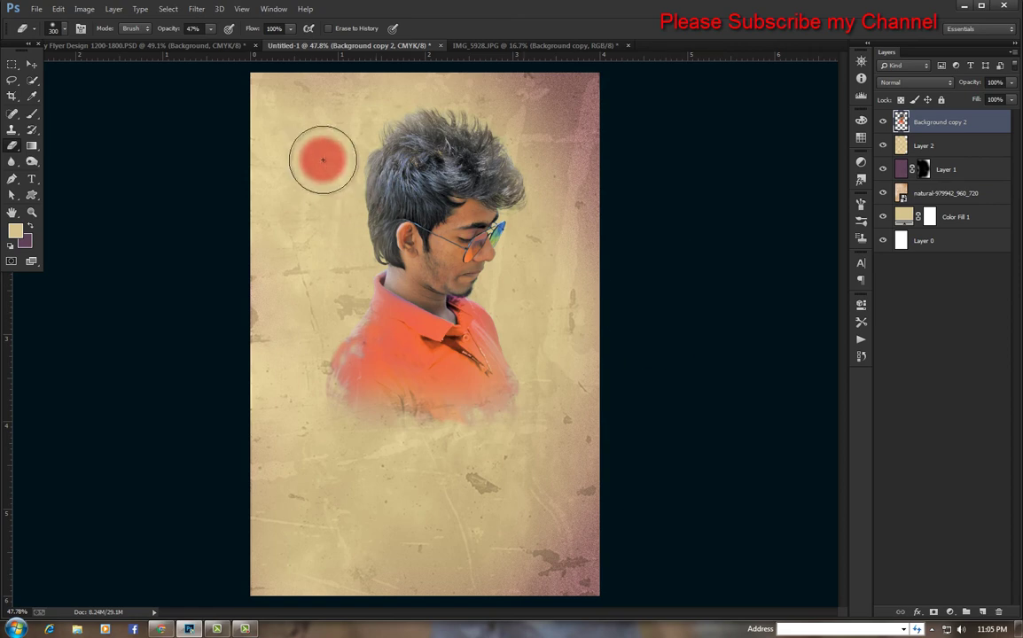
left_click_drag(325, 156, 354, 171)
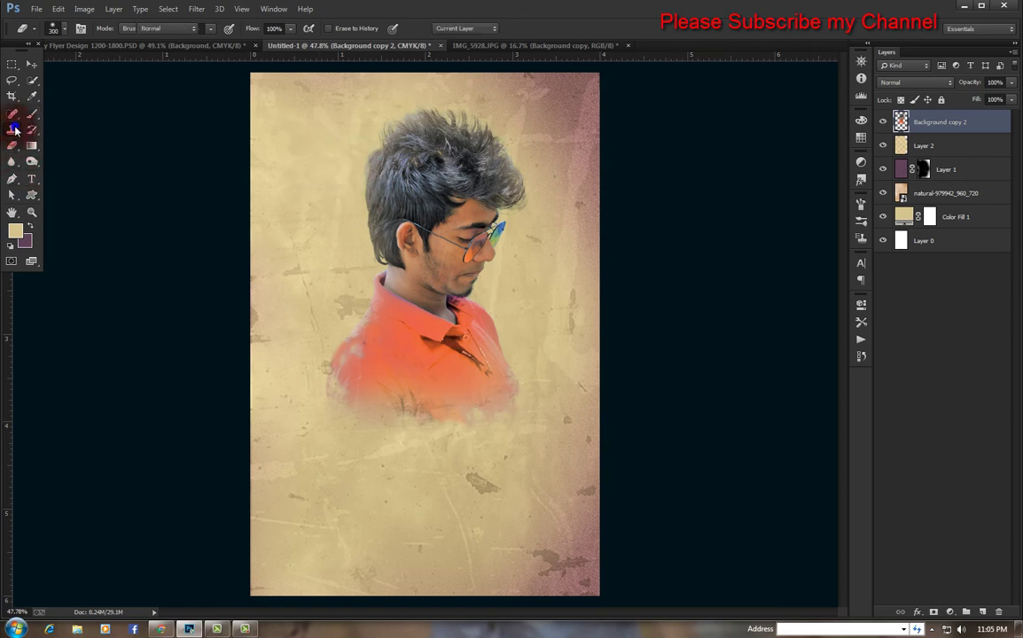
Step: Darken the top of the hair with the Burn tool on Midtones at 100% exposure
left_click(32, 161)
left_click(408, 174)
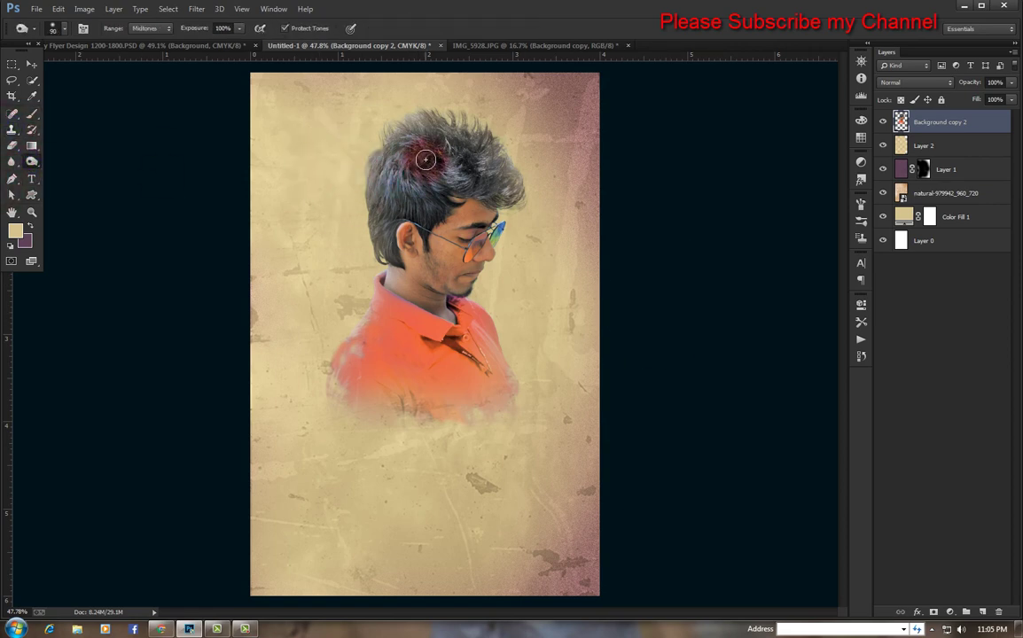
mouse_move(429, 151)
left_mouse_down()
mouse_move(380, 171)
mouse_move(475, 155)
mouse_move(505, 159)
mouse_move(508, 183)
mouse_move(468, 148)
mouse_move(426, 154)
mouse_move(497, 201)
left_mouse_up()
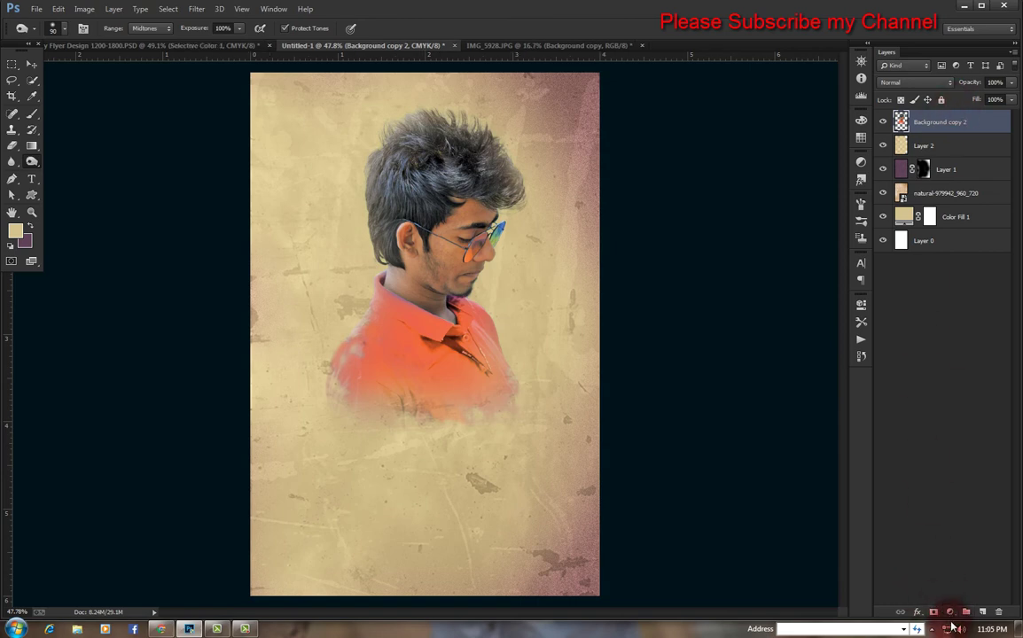
left_click(951, 612)
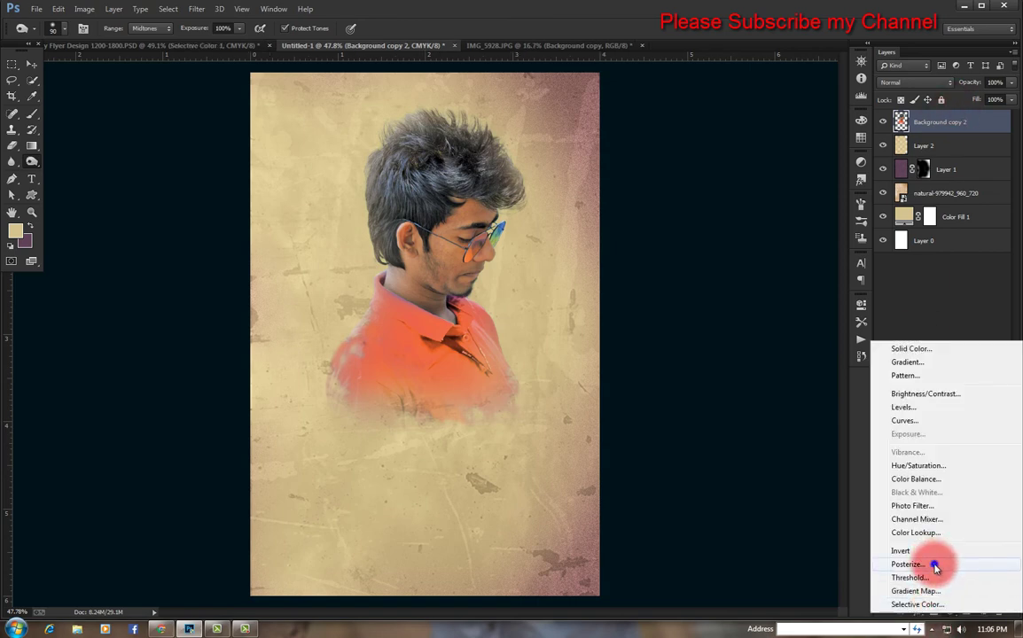
left_click(908, 564)
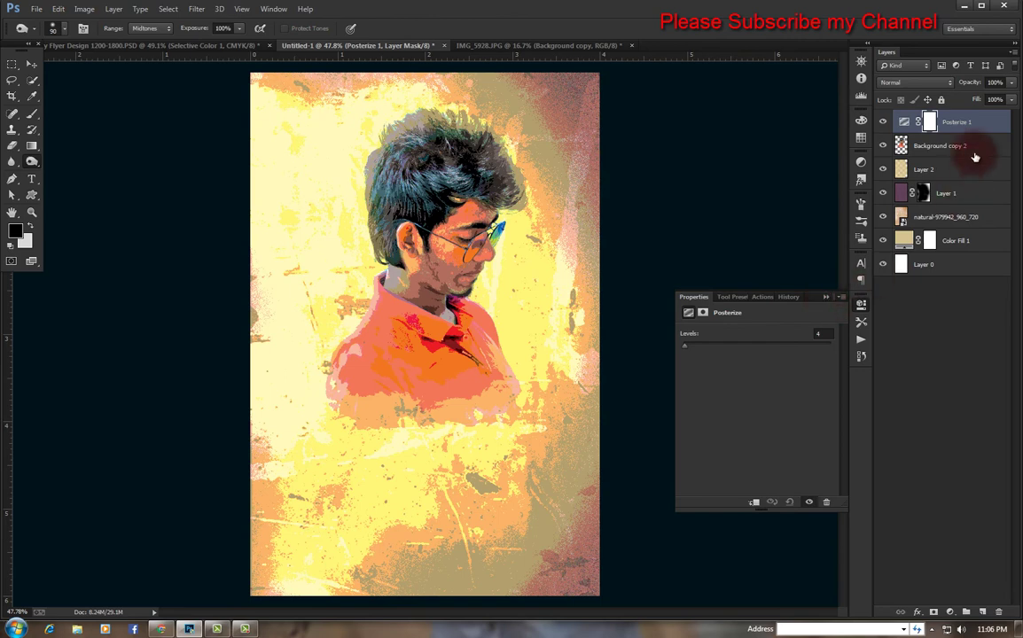
key("Delete")
left_click(953, 612)
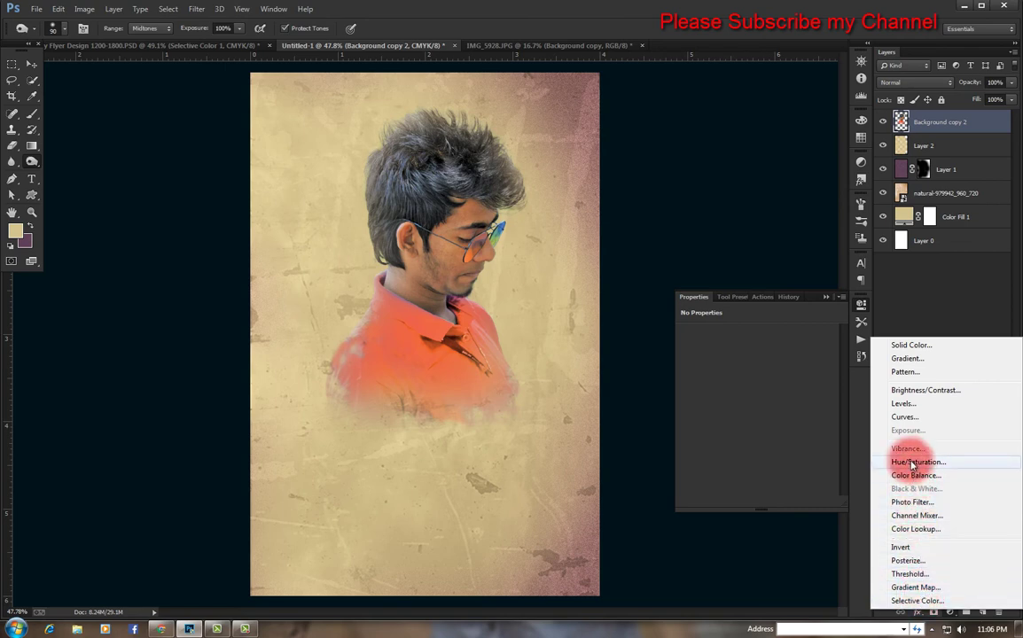
left_click(827, 298)
Step: Add a Selective Color adjustment layer, lowering Blacks cyan to -19 and black to -16
left_click(825, 297)
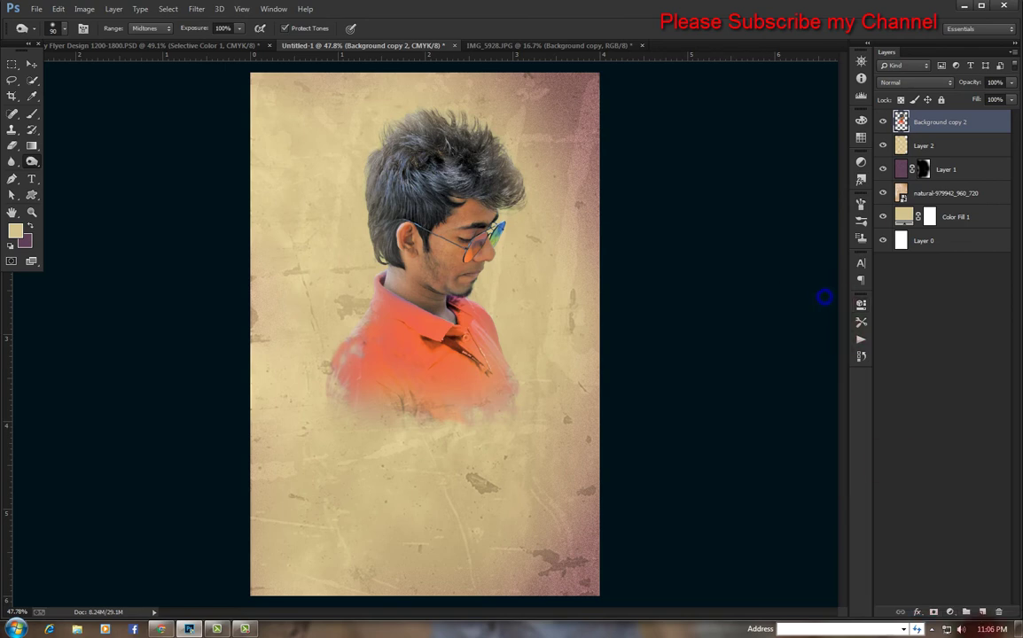
left_click(954, 614)
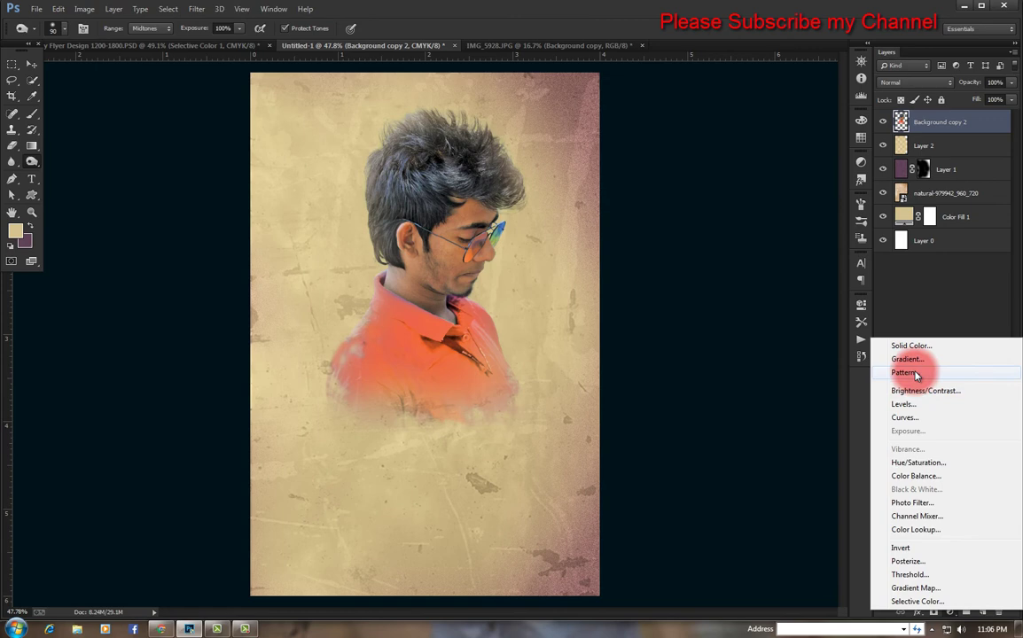
left_click(906, 553)
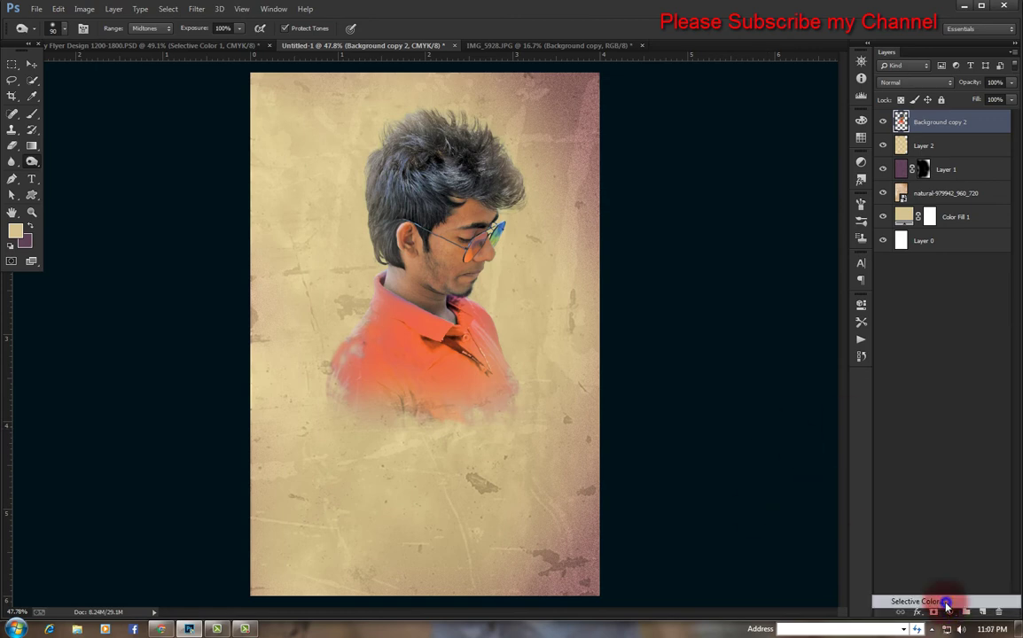
left_click_drag(746, 381, 739, 385)
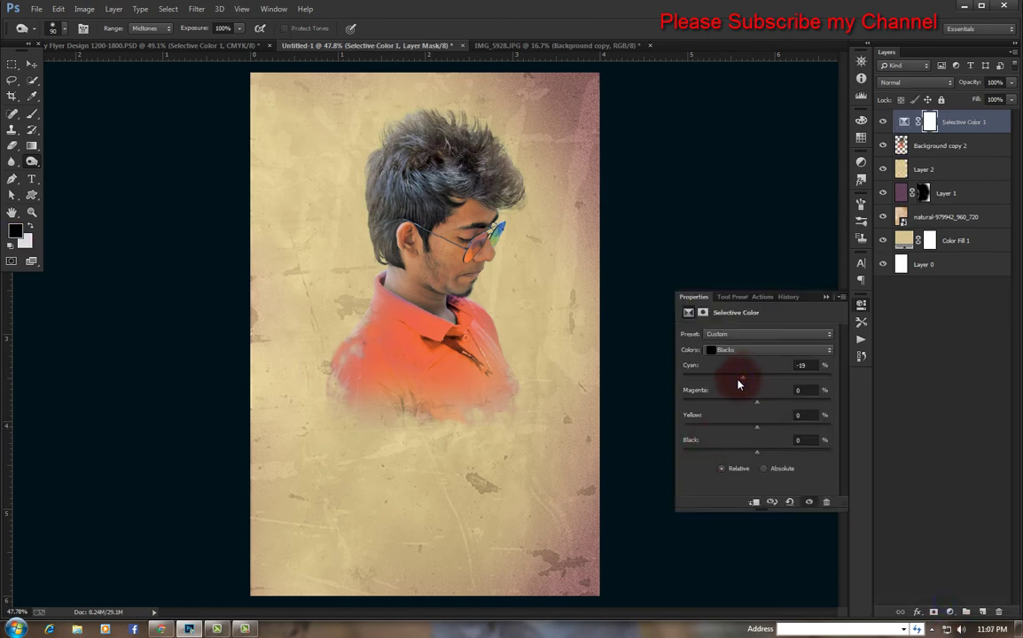
left_click_drag(757, 452, 747, 456)
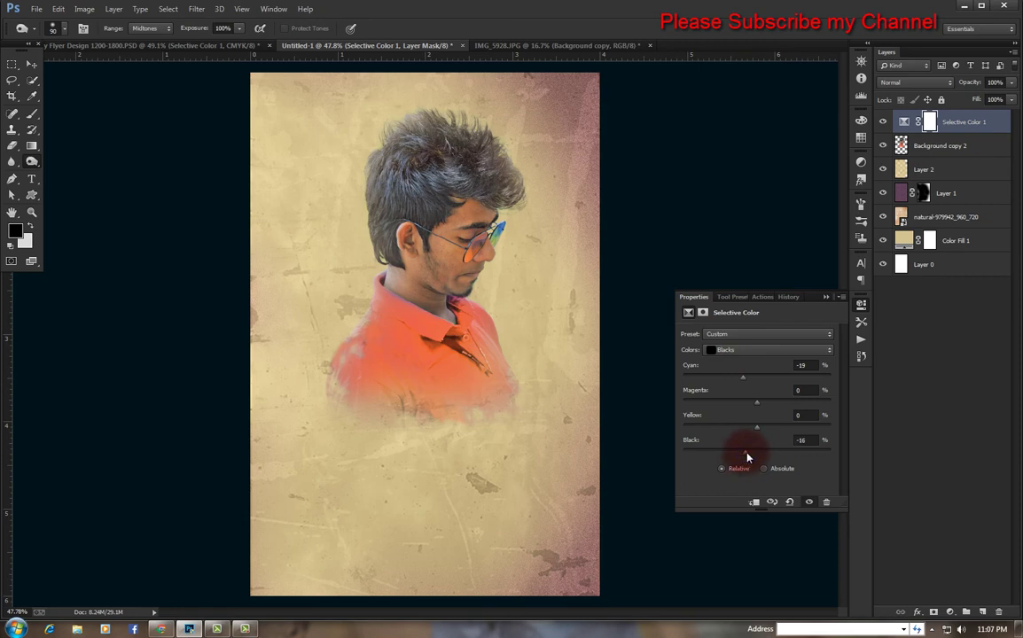
Step: Go through the Neutrals, Reds and Yellows ranges, setting the Reds' black to +6%
left_click(760, 351)
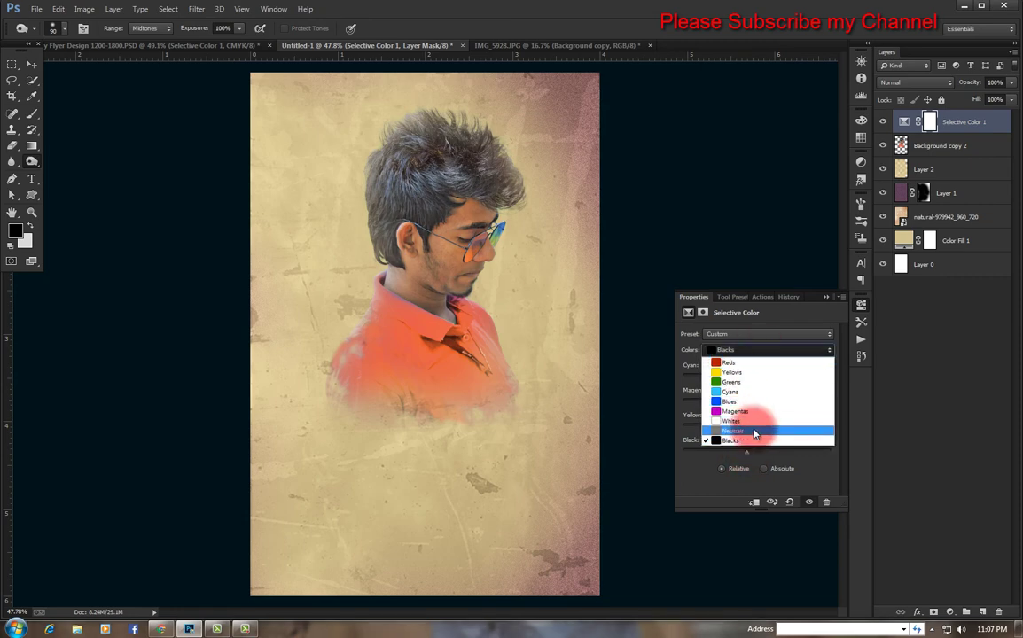
left_click(755, 432)
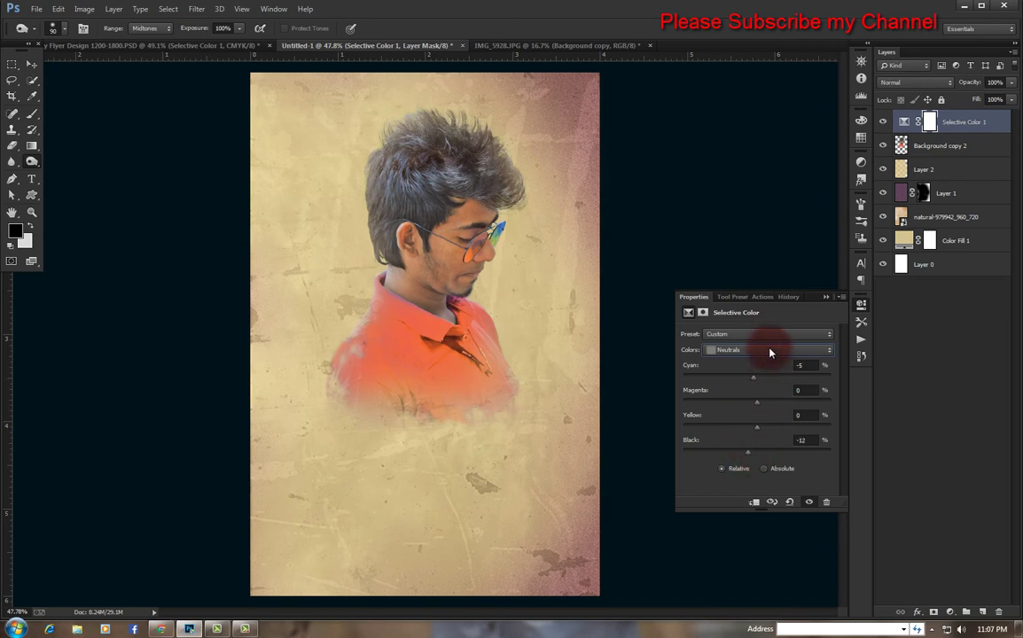
left_click(770, 353)
left_click(752, 364)
left_click_drag(744, 454, 750, 458)
left_click(732, 349)
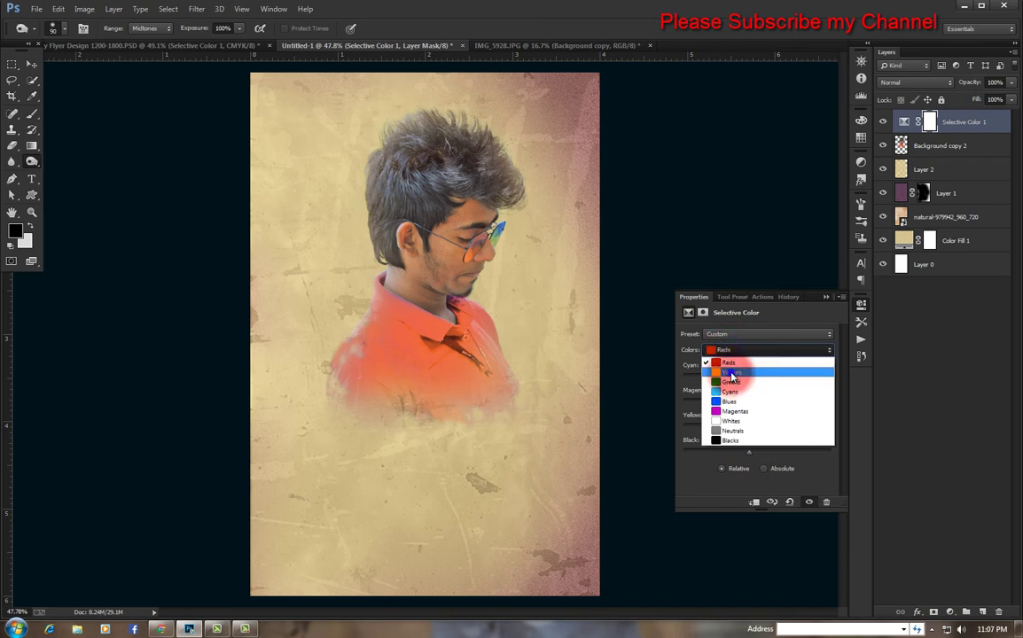
left_click(742, 376)
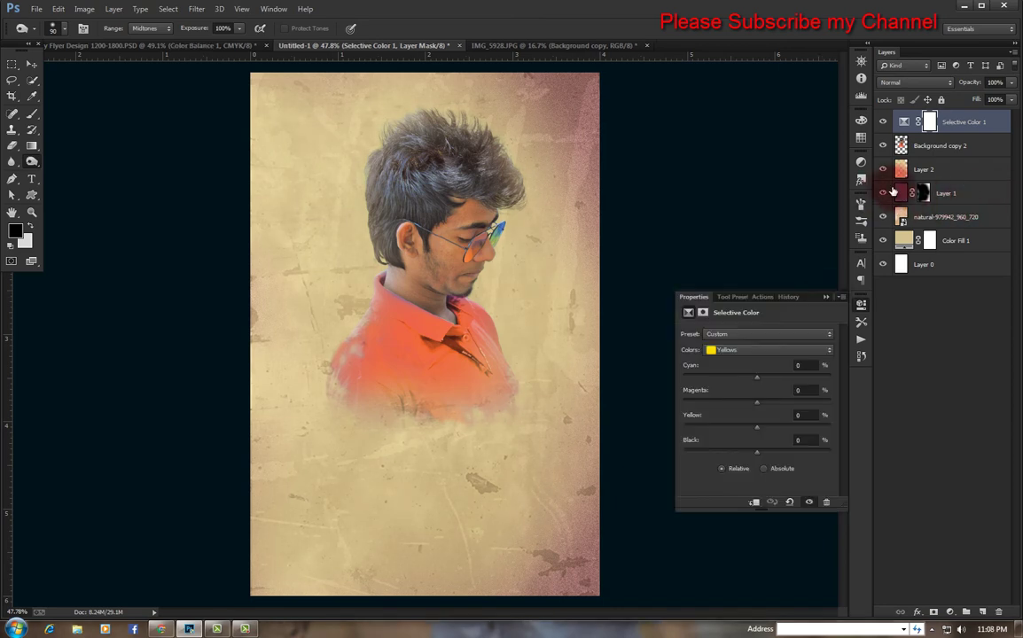
Step: Add a Color Lookup adjustment layer, then delete it again
left_click(827, 298)
left_click(949, 612)
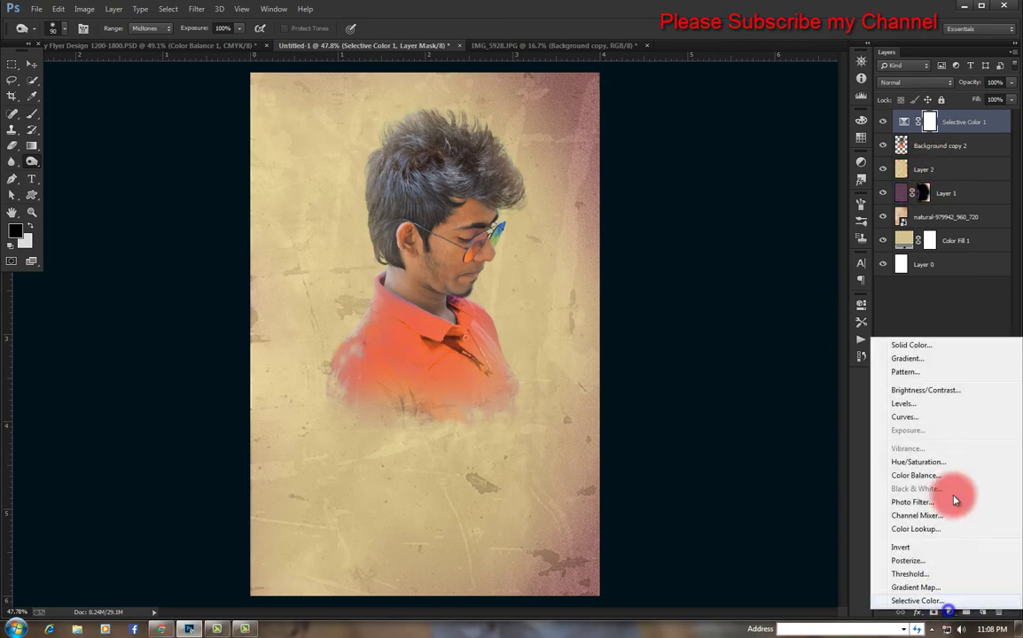
left_click(916, 530)
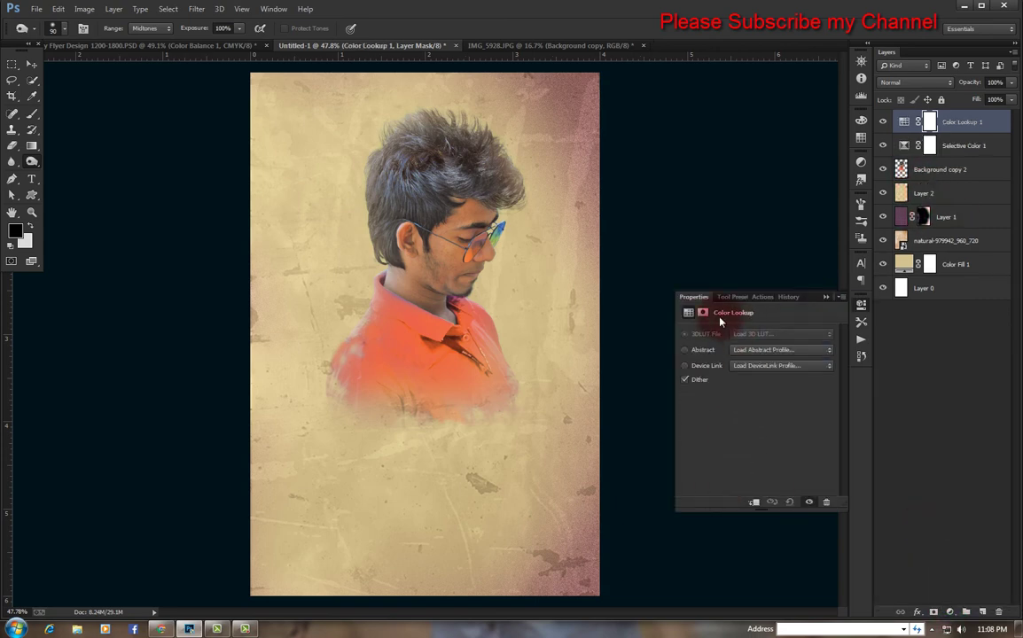
left_click(825, 298)
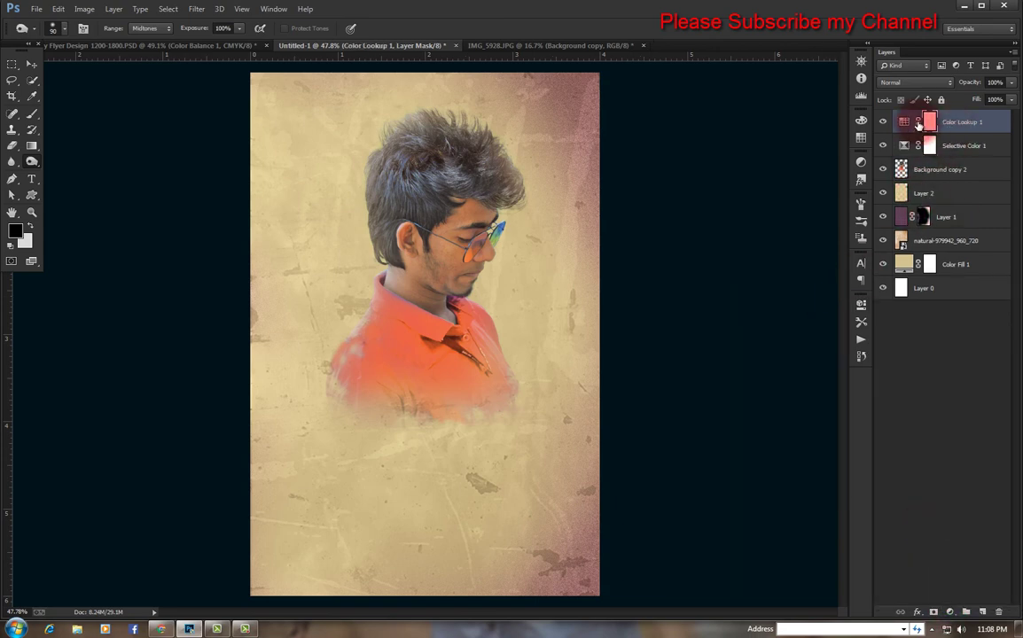
key("Delete")
Step: Add a Color Balance layer with Shadows at Cyan-Red +15, Magenta-Green +18, Yellow-Blue +16
left_click(950, 611)
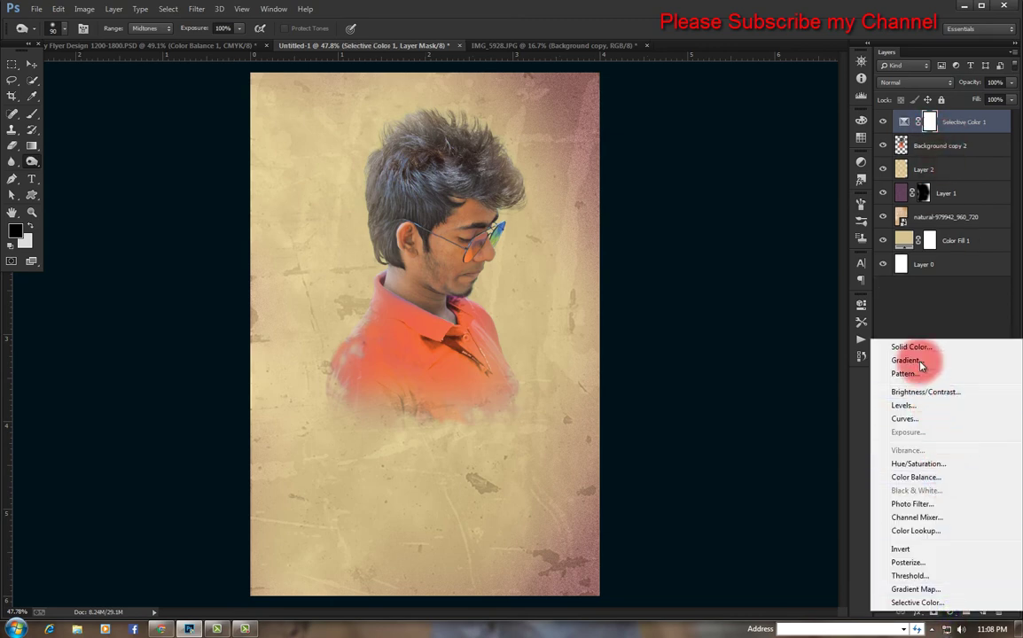
left_click(900, 413)
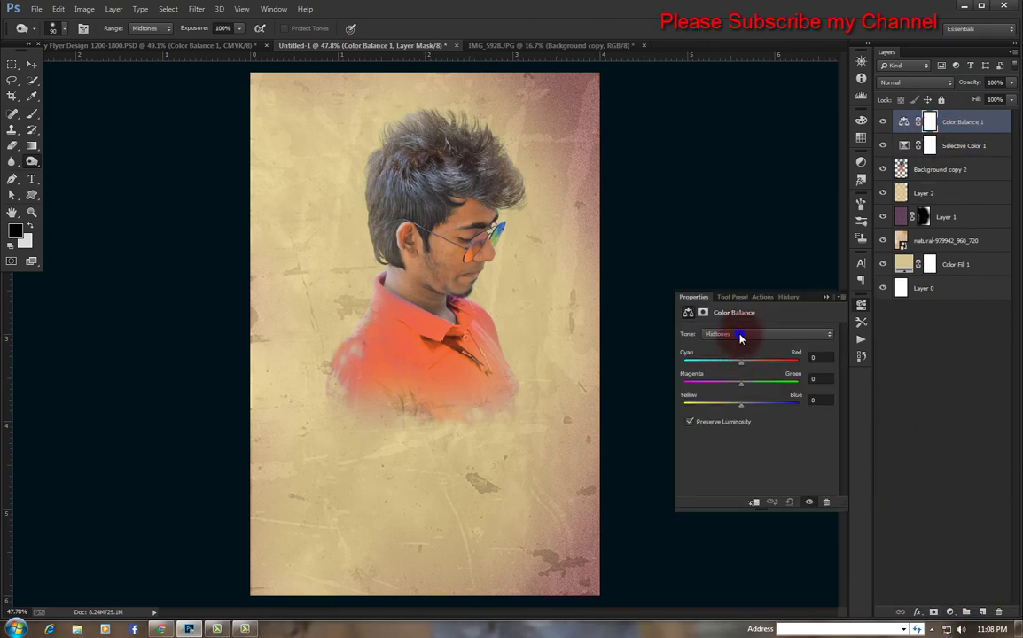
left_click(738, 334)
left_click(736, 342)
mouse_move(735, 362)
left_mouse_down()
mouse_move(750, 360)
mouse_move(751, 391)
left_mouse_up()
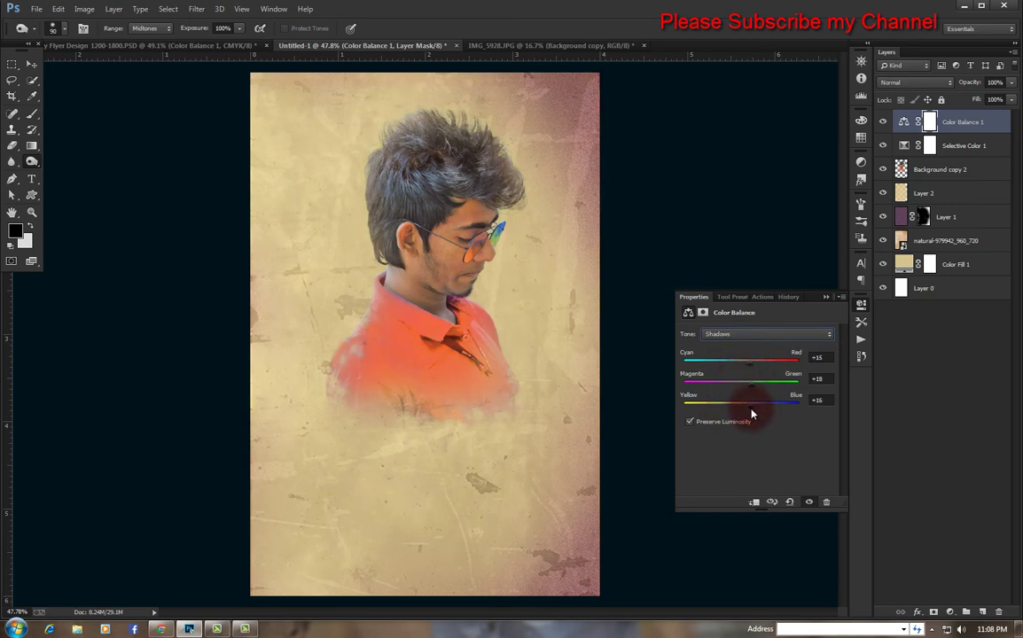
left_click(827, 296)
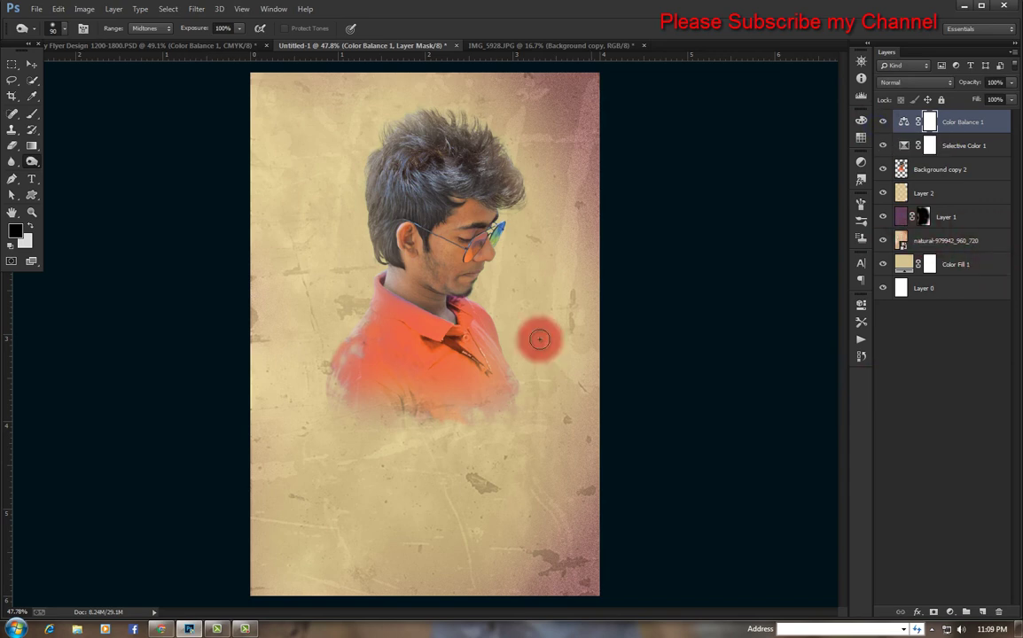
Step: Set up the Eraser with a splatter brush at 62% opacity on Background copy 2
left_click(11, 144)
right_click(369, 401)
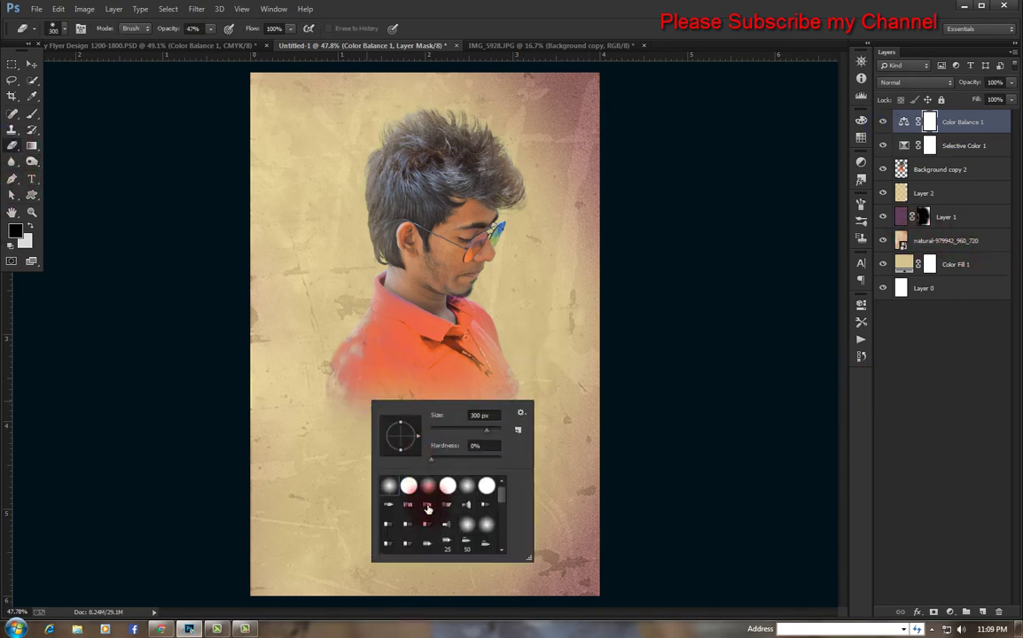
left_click(401, 534)
left_click(366, 451)
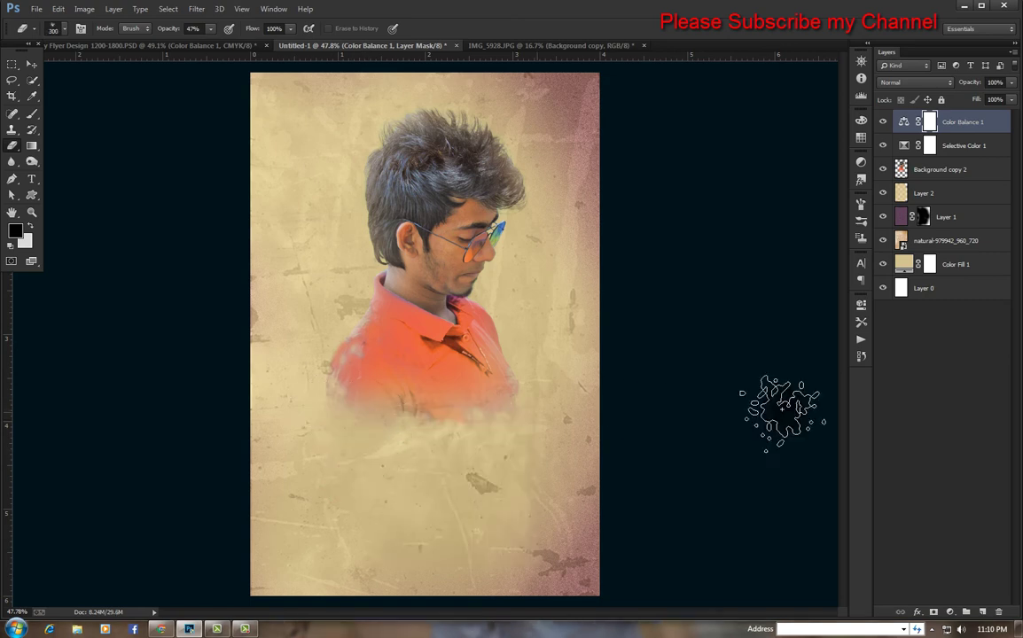
left_click(956, 167)
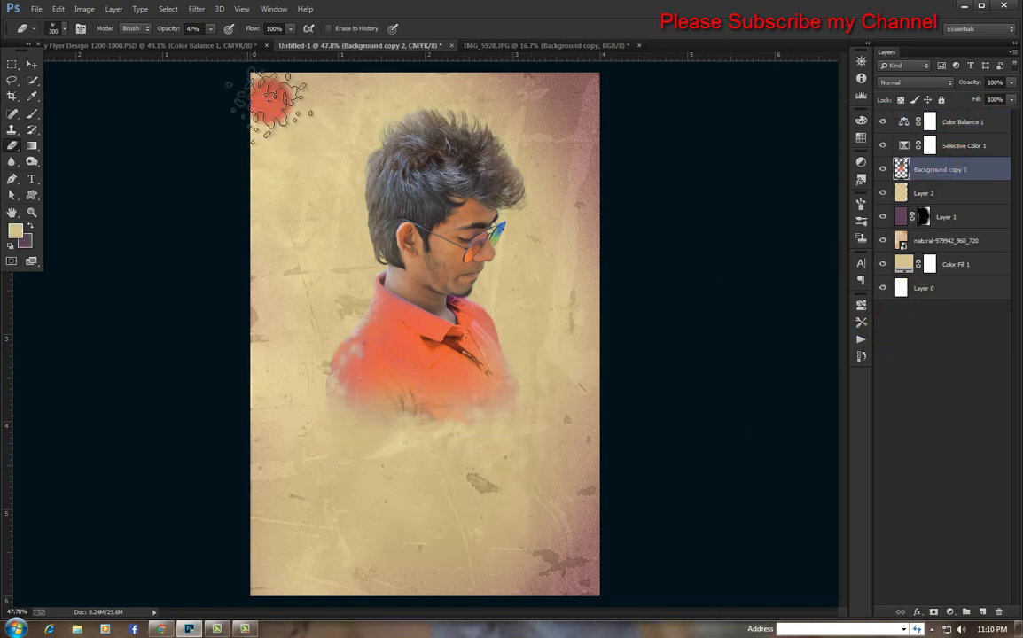
left_click_drag(175, 30, 188, 30)
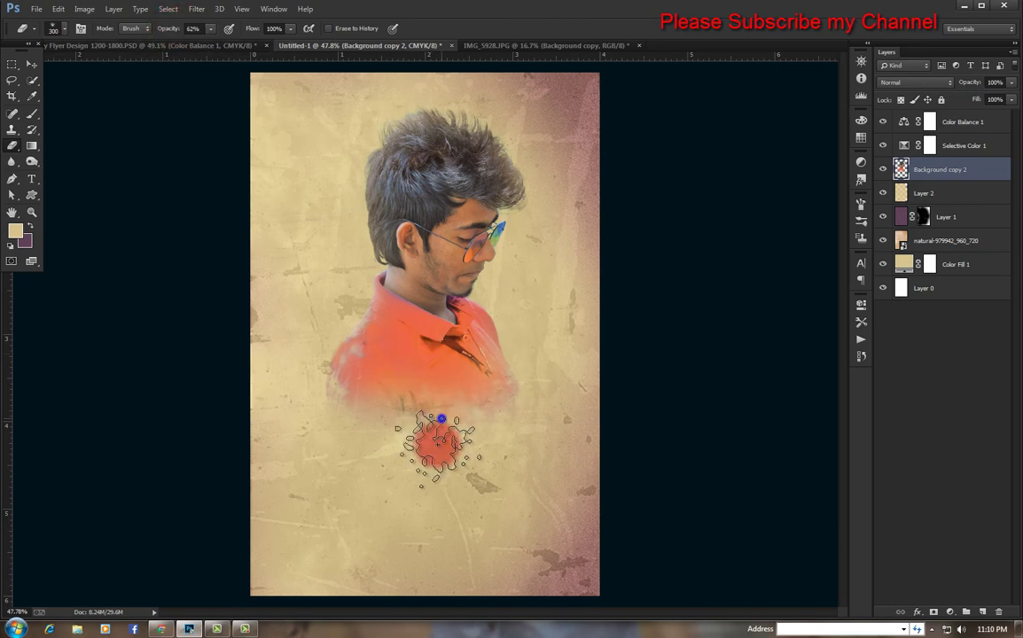
Step: Splatter-erase the shirt's lower edge so it dissolves into the paper
left_click_drag(319, 354, 308, 364)
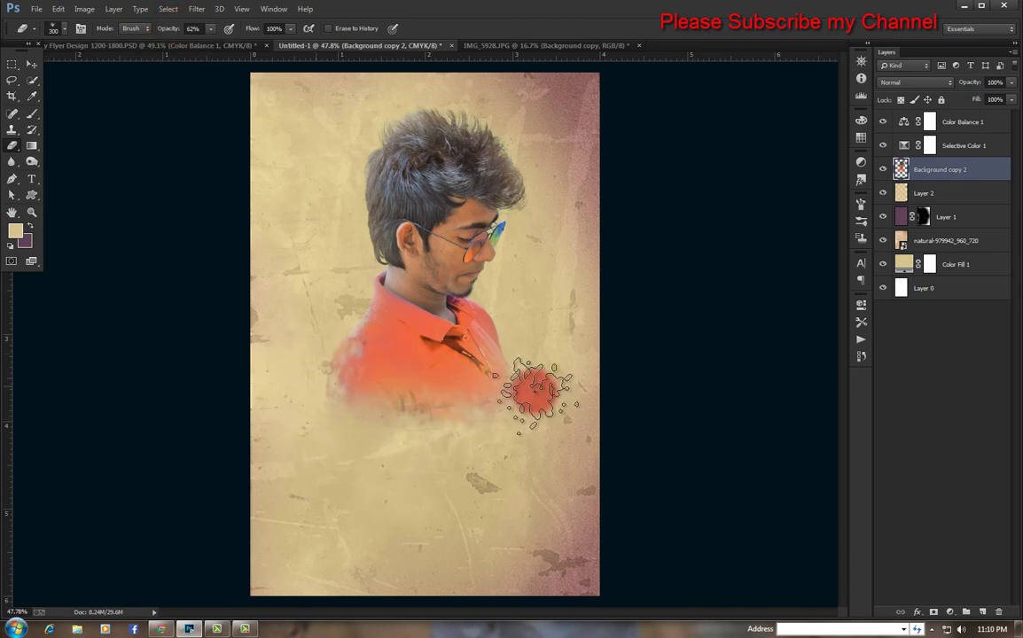
left_click_drag(508, 353, 521, 406)
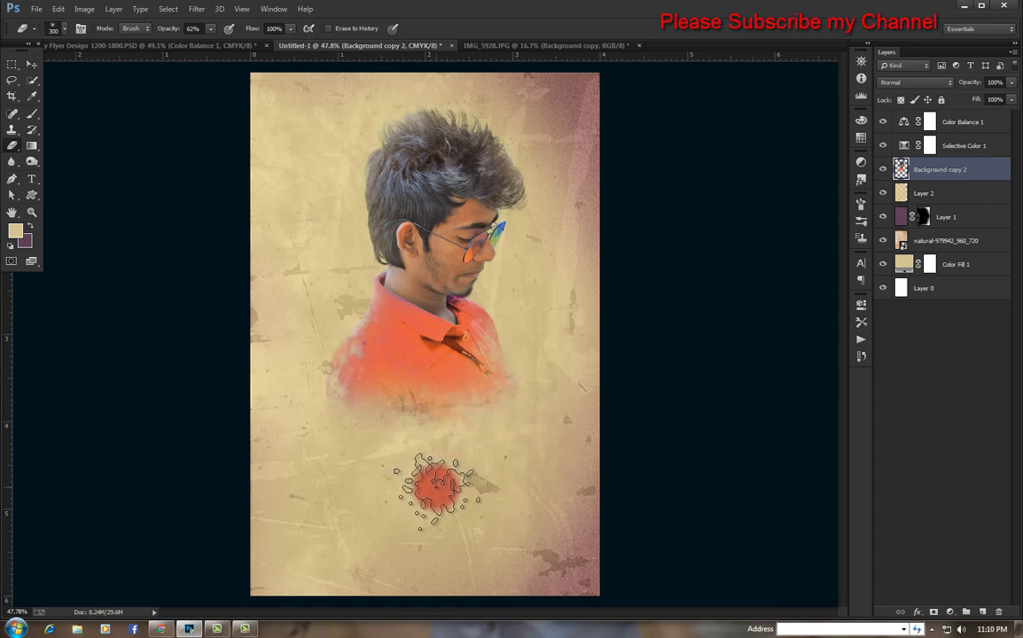
key("ctrl+minus")
key("ctrl+minus")
key("ctrl+minus")
key("ctrl+plus")
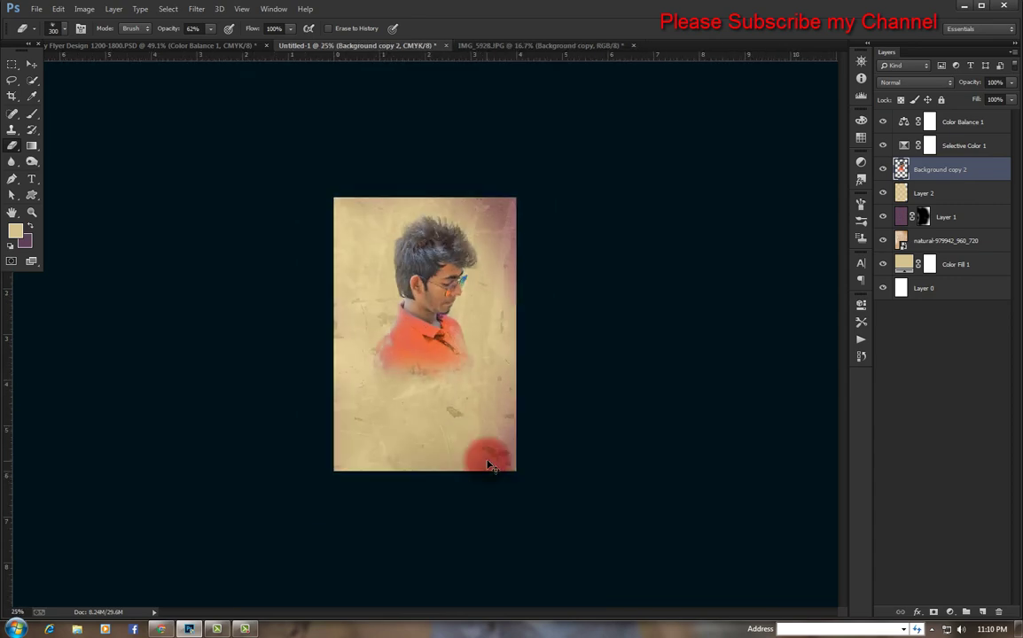
Step: Drag the Text group from Flyer Design onto the Untitled-1 poster's lower half
left_click(980, 124)
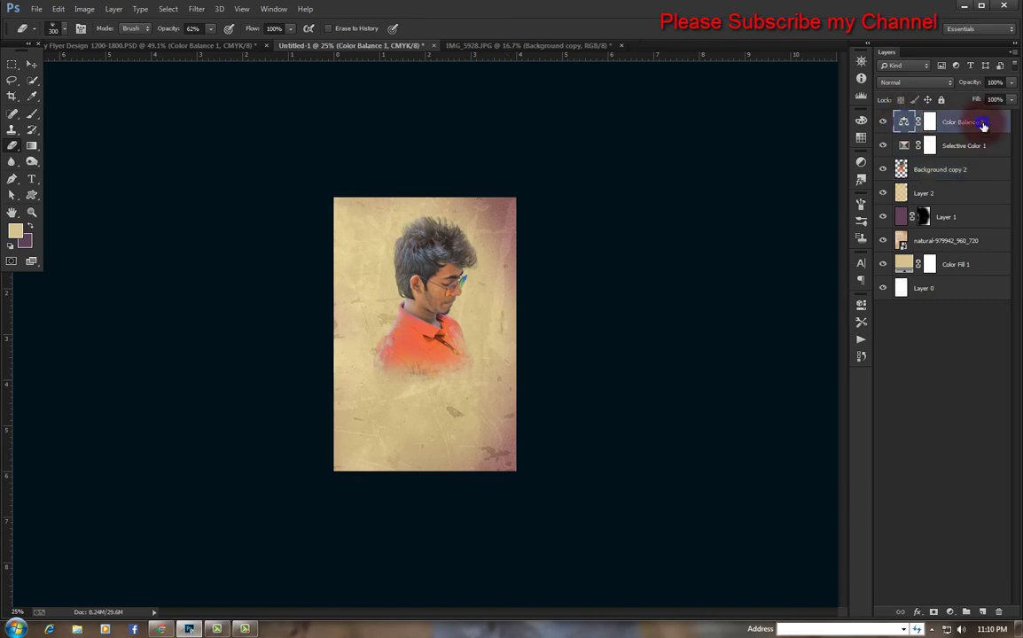
left_click(172, 44)
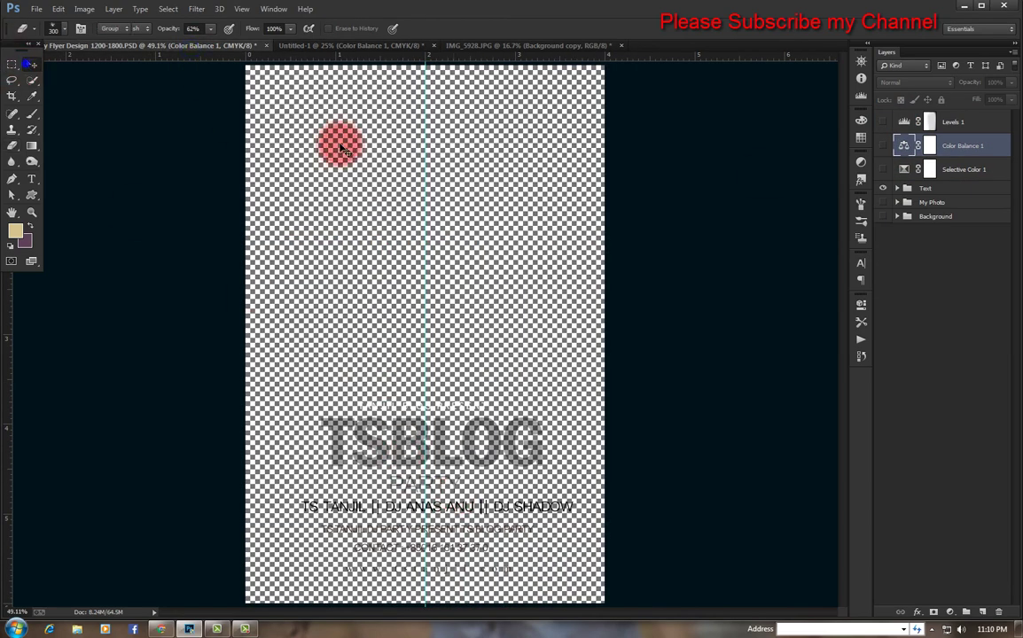
key("v")
left_click(943, 188)
mouse_move(525, 433)
left_mouse_down()
mouse_move(375, 51)
mouse_move(391, 338)
mouse_move(465, 412)
left_mouse_up()
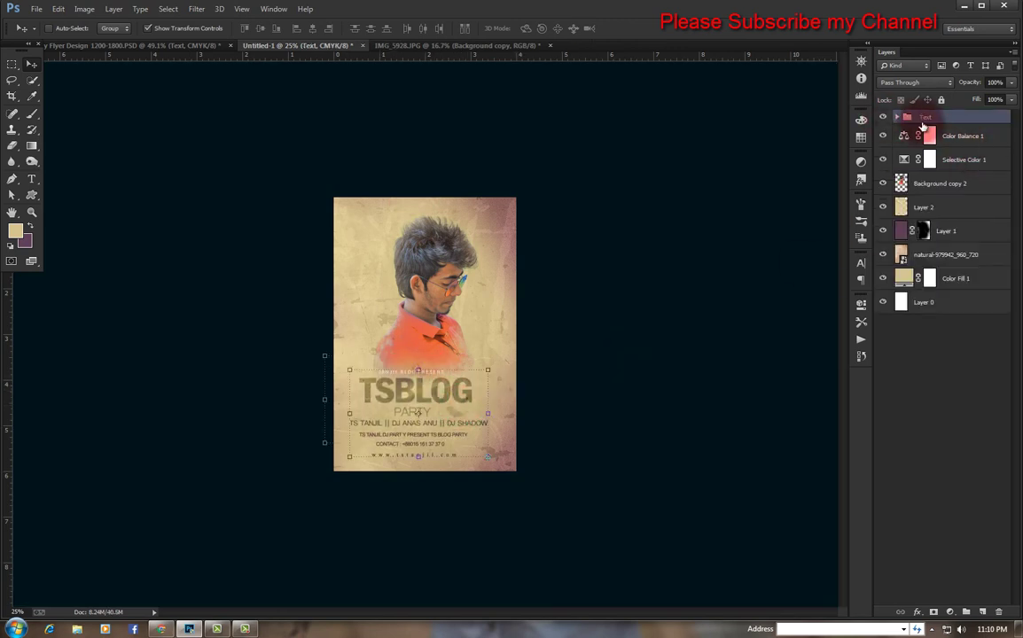
mouse_move(958, 135)
left_mouse_down()
mouse_move(938, 124)
mouse_move(931, 169)
left_mouse_up()
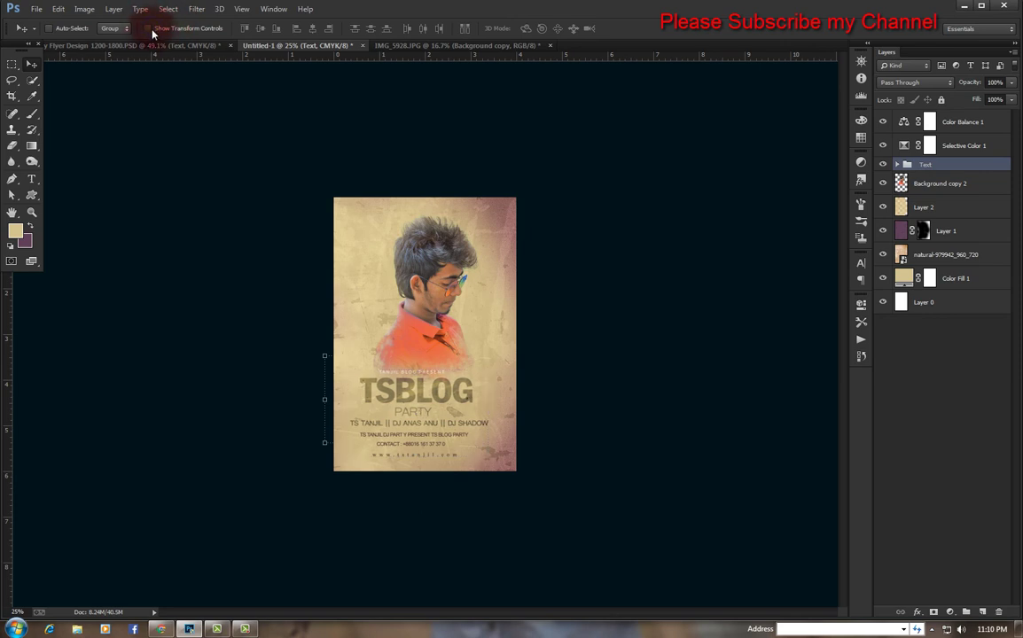
Step: Nudge the TSBLOG PARTY text block into place below the shirt with arrow keys
key("shift+Right")
key("shift+Right")
key("shift+Right")
key("shift+Right")
key("shift+Right")
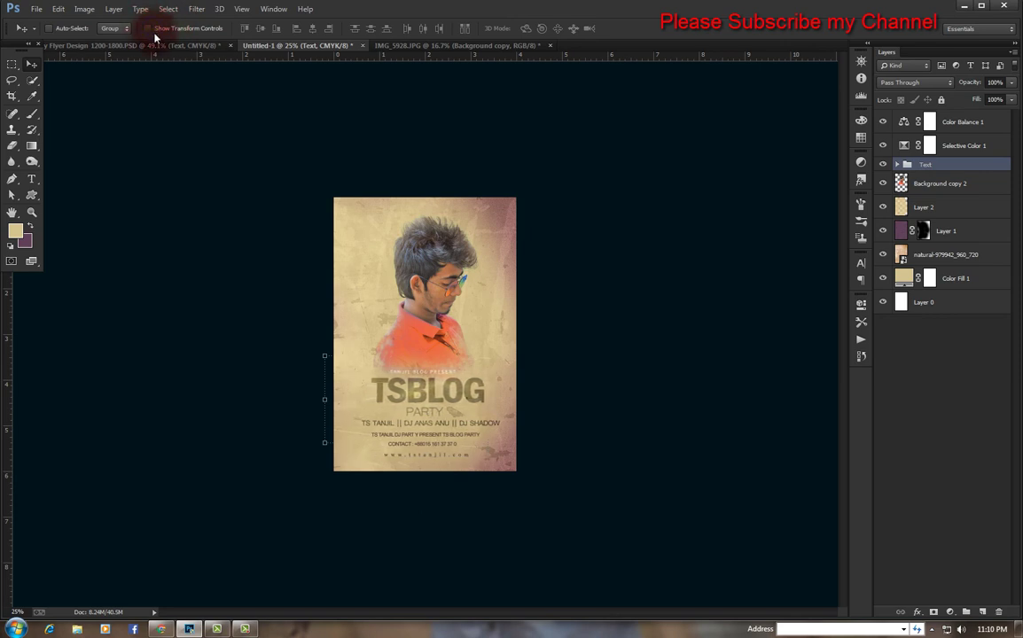
key("shift+Left")
key("shift+Left")
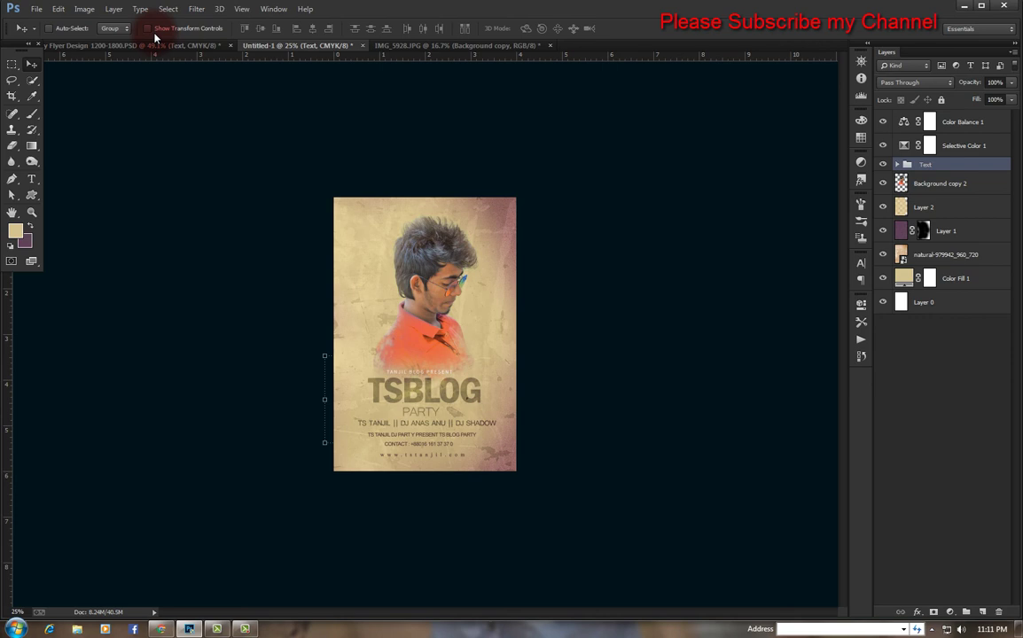
key("Down")
key("Down")
key("Down")
key("Down")
key("Down")
key("Down")
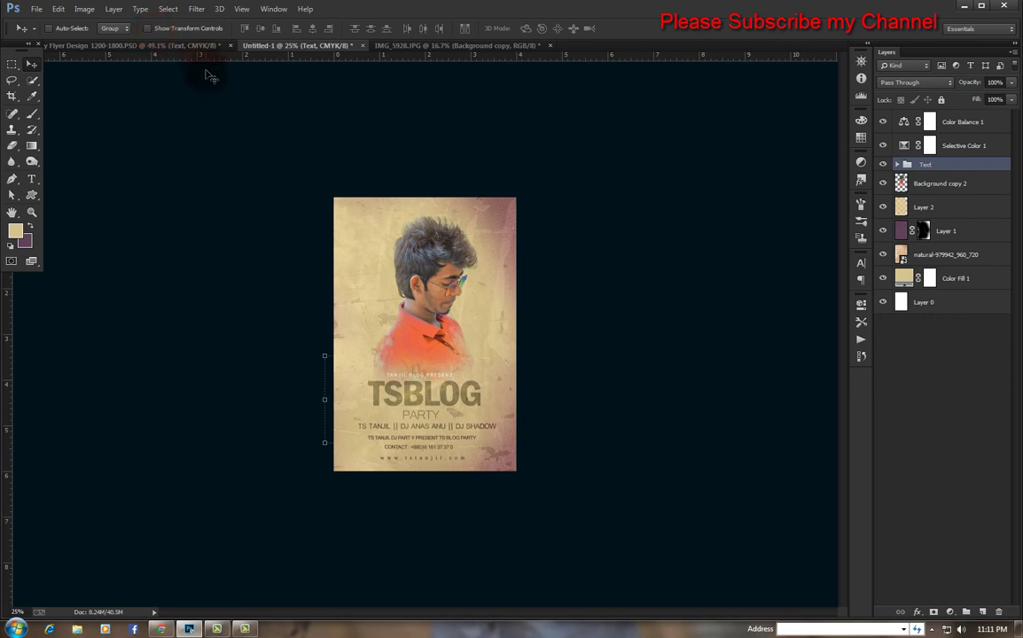
left_click(966, 122)
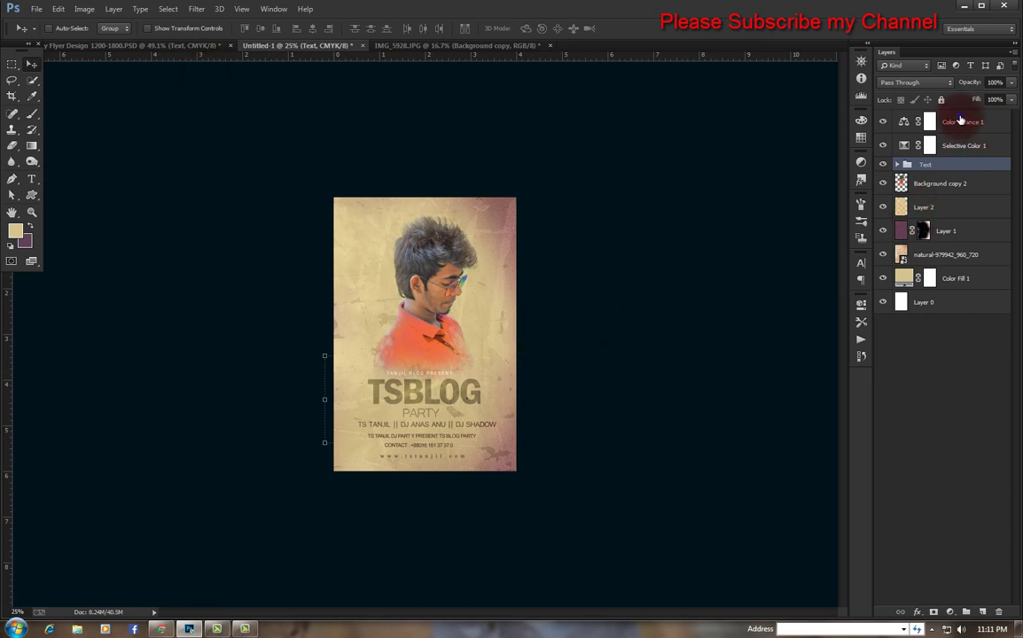
left_click(950, 612)
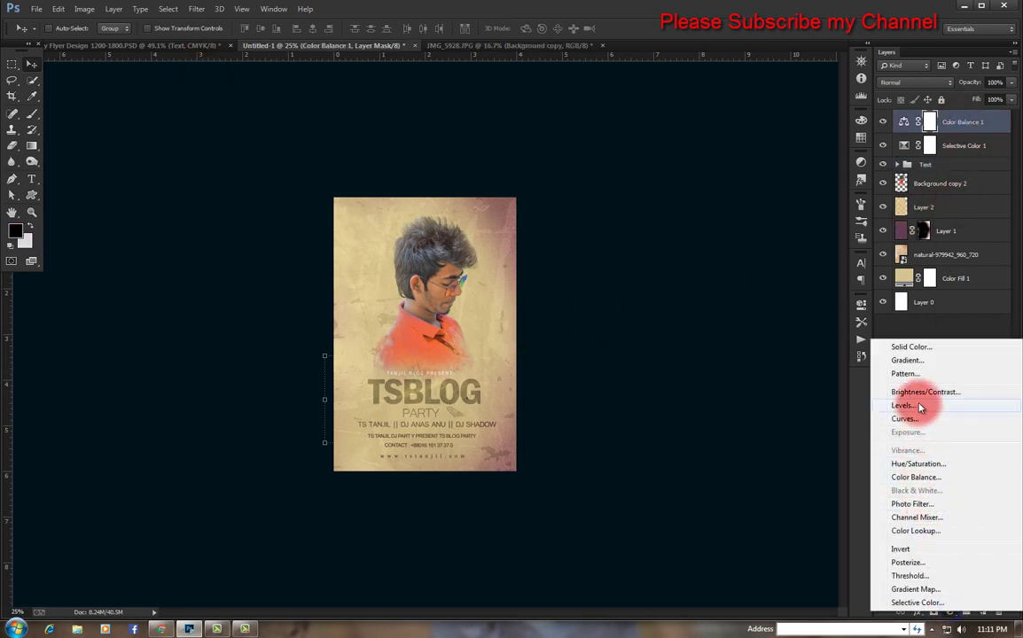
Step: Add a Levels adjustment layer at the top of the layer stack
left_click(902, 405)
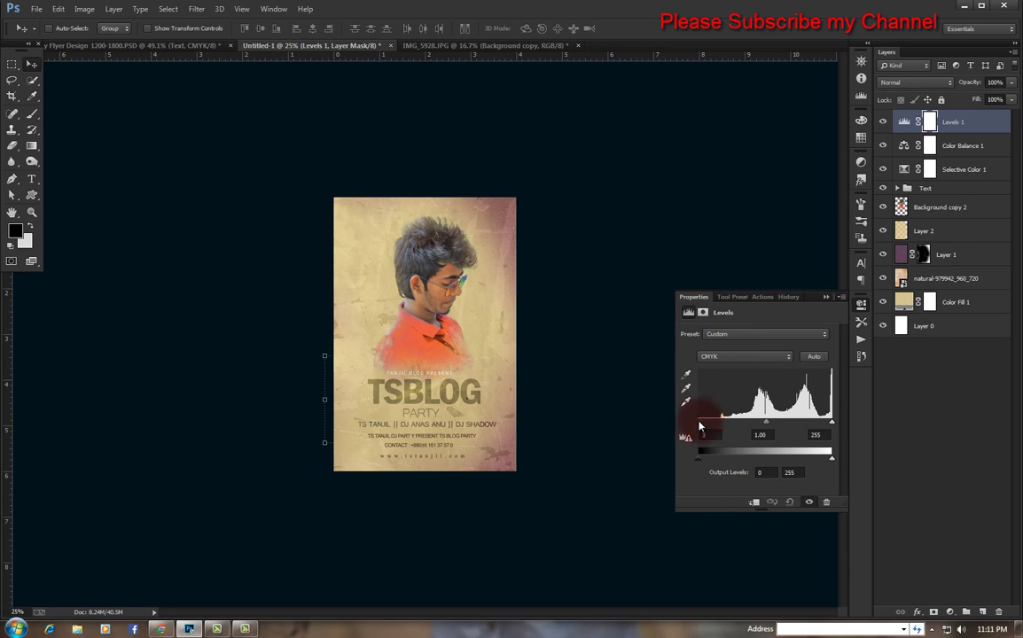
left_click(826, 297)
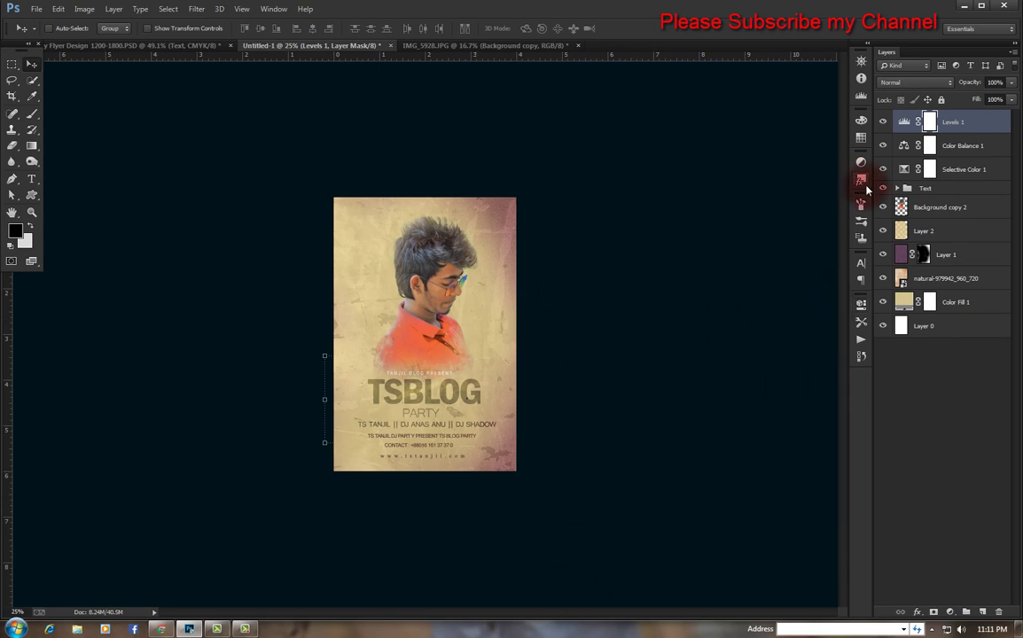
key("ctrl+0")
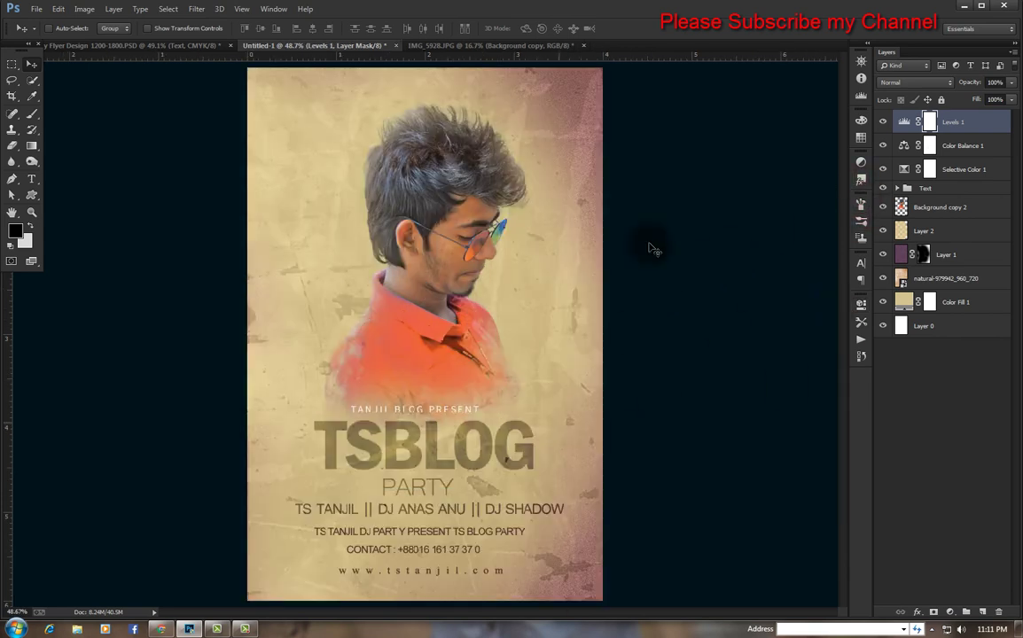
Step: Splatter-erase Background copy 2 around the figure, the title and the poster's right edge
left_click(11, 152)
left_click(940, 207)
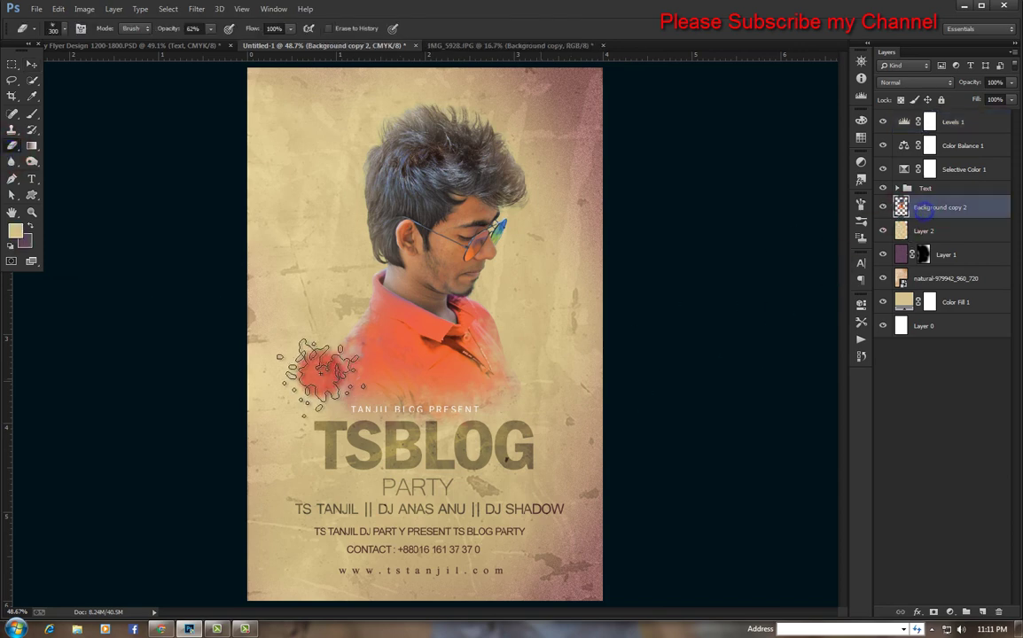
left_click(315, 355)
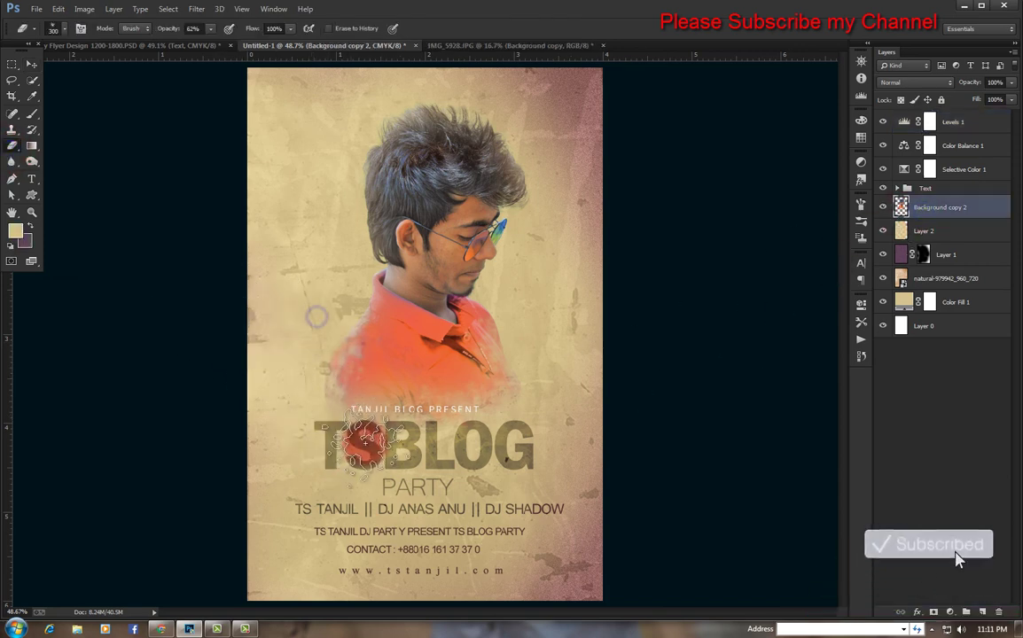
left_click(463, 426)
left_click_drag(547, 479, 627, 457)
left_click_drag(532, 422, 616, 341)
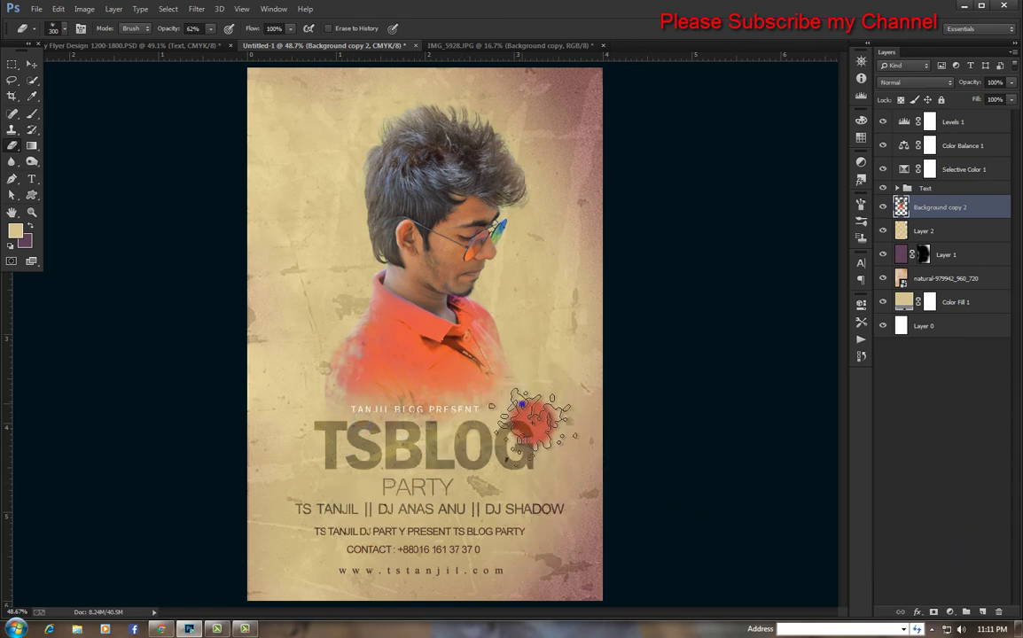
left_click(583, 334)
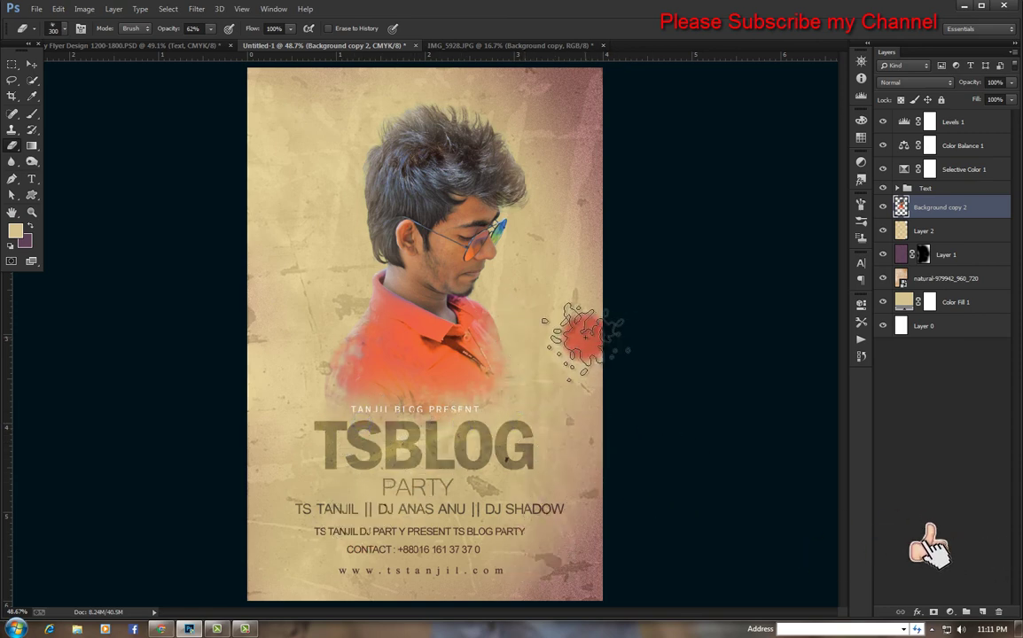
right_click(585, 335)
left_click(551, 344)
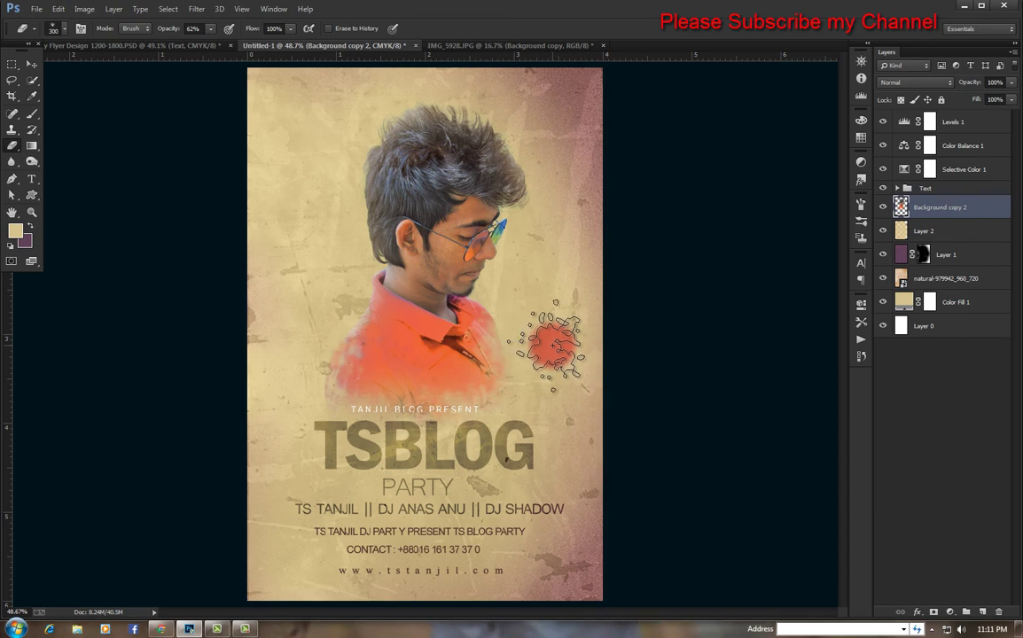
left_click(528, 337)
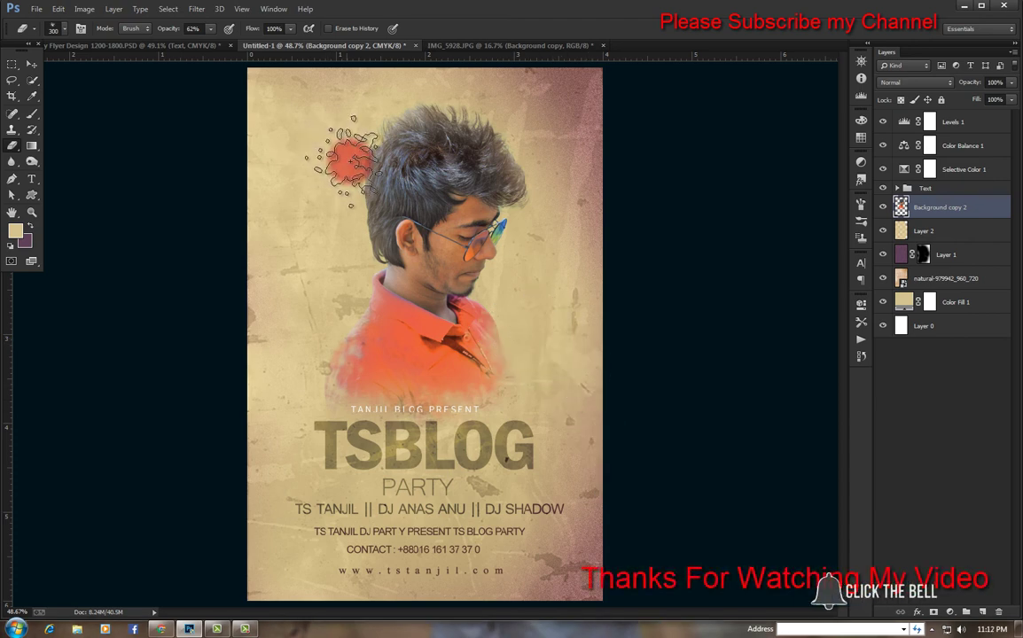
left_click(929, 122)
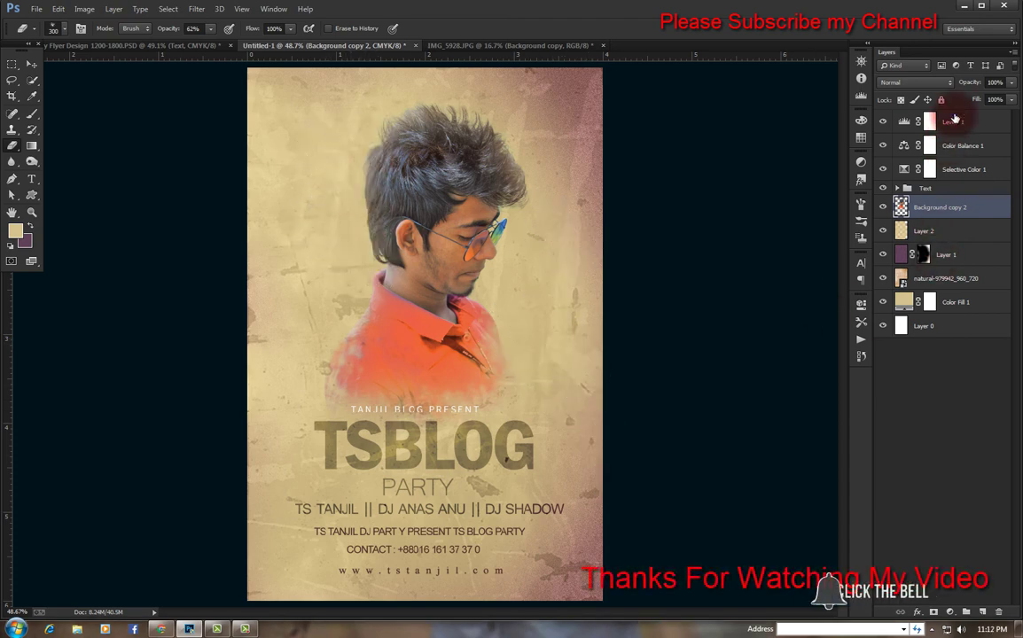
Step: Add an empty Layer 3 on top, then choose JPEG in Save As and close the dialog
key("d")
left_click(983, 613)
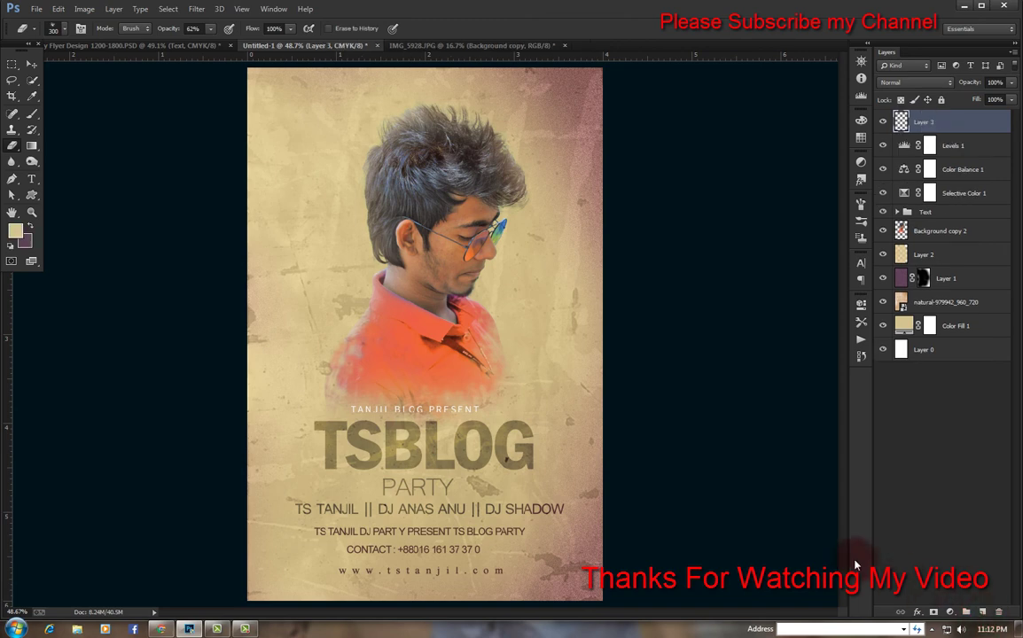
left_click(36, 8)
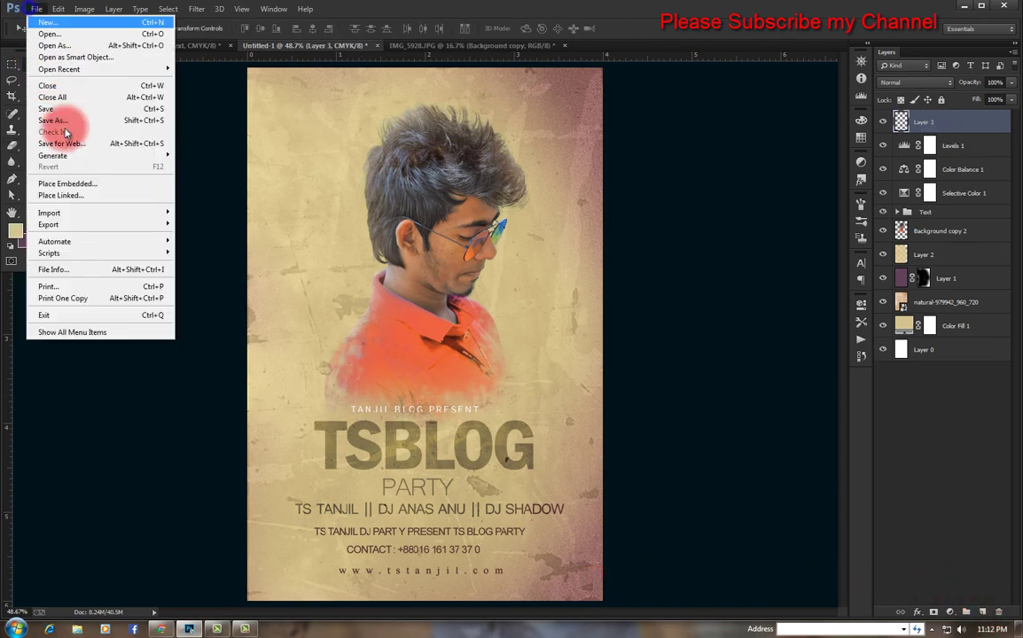
left_click(89, 121)
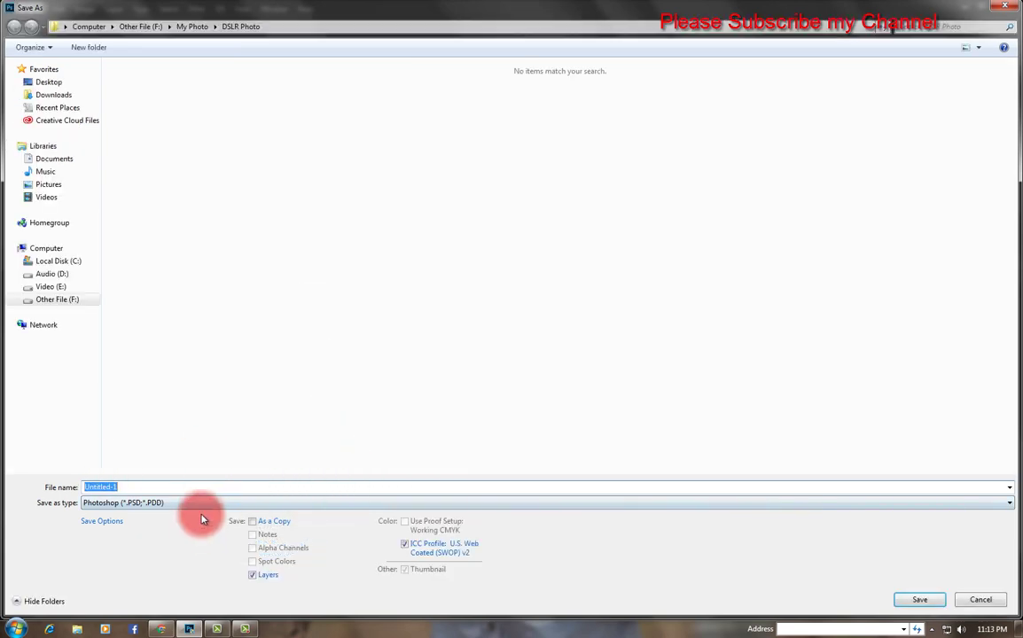
left_click(203, 503)
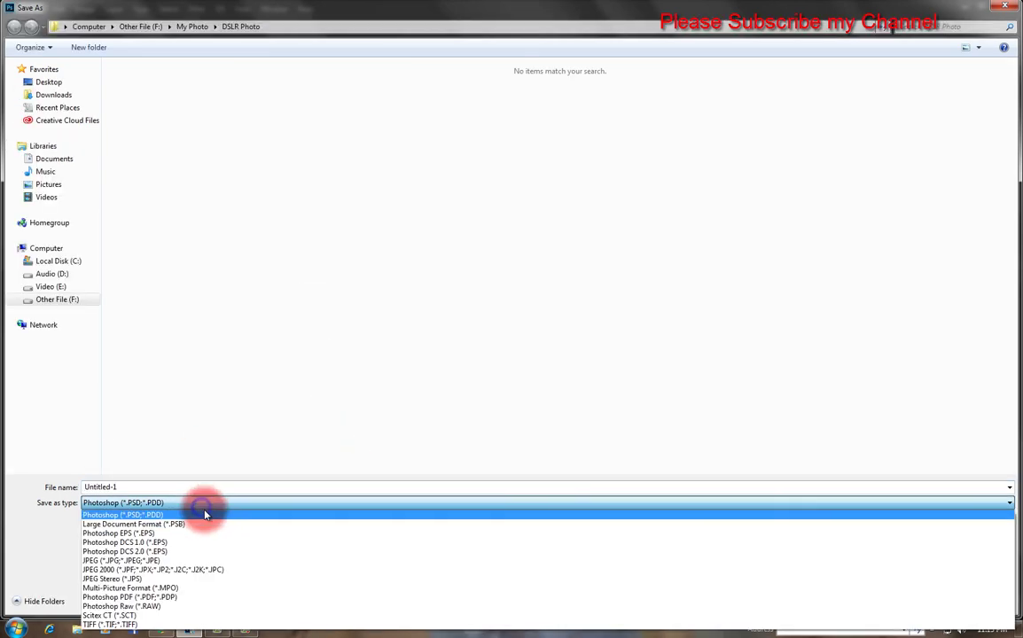
left_click(206, 556)
left_click(984, 601)
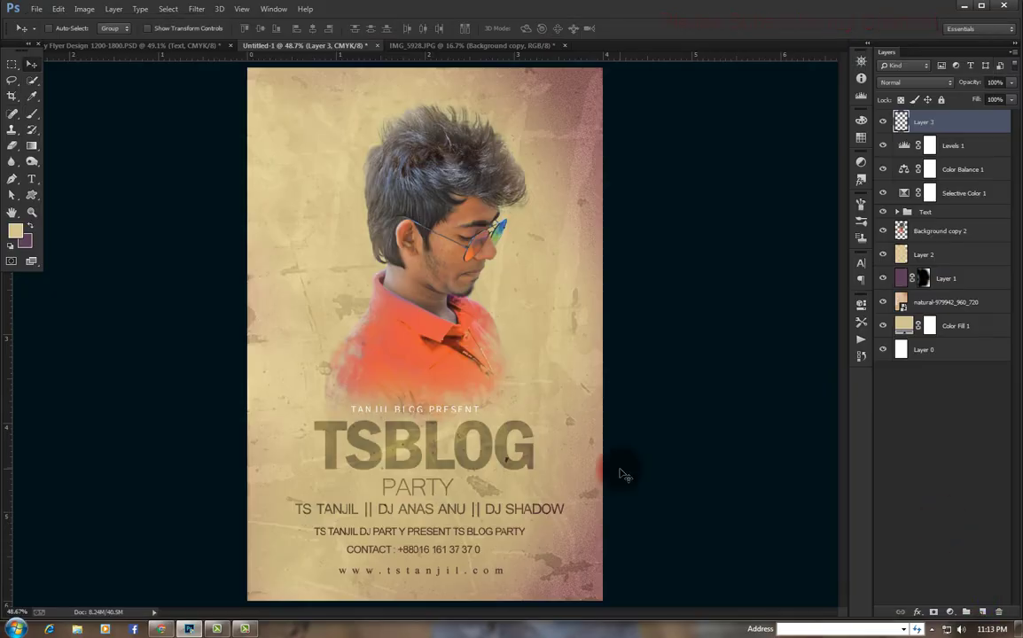